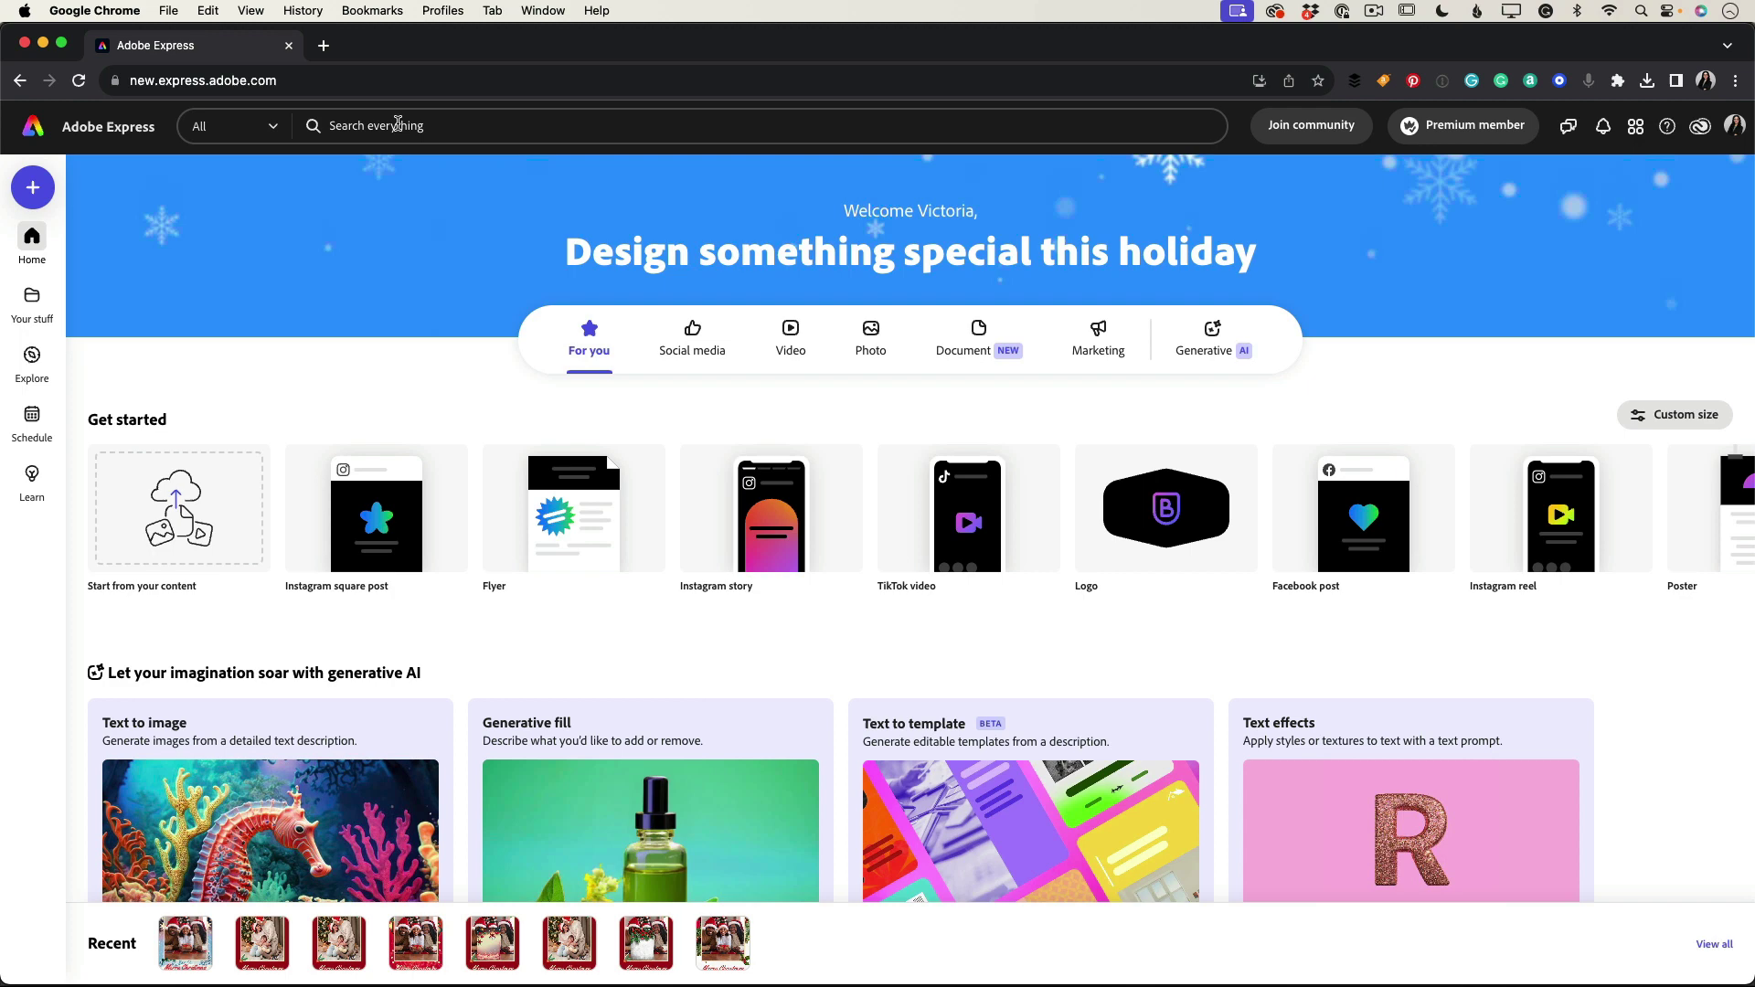
Step: Search templates for 'Merry Christmas' and show all 346 template results
click(396, 126)
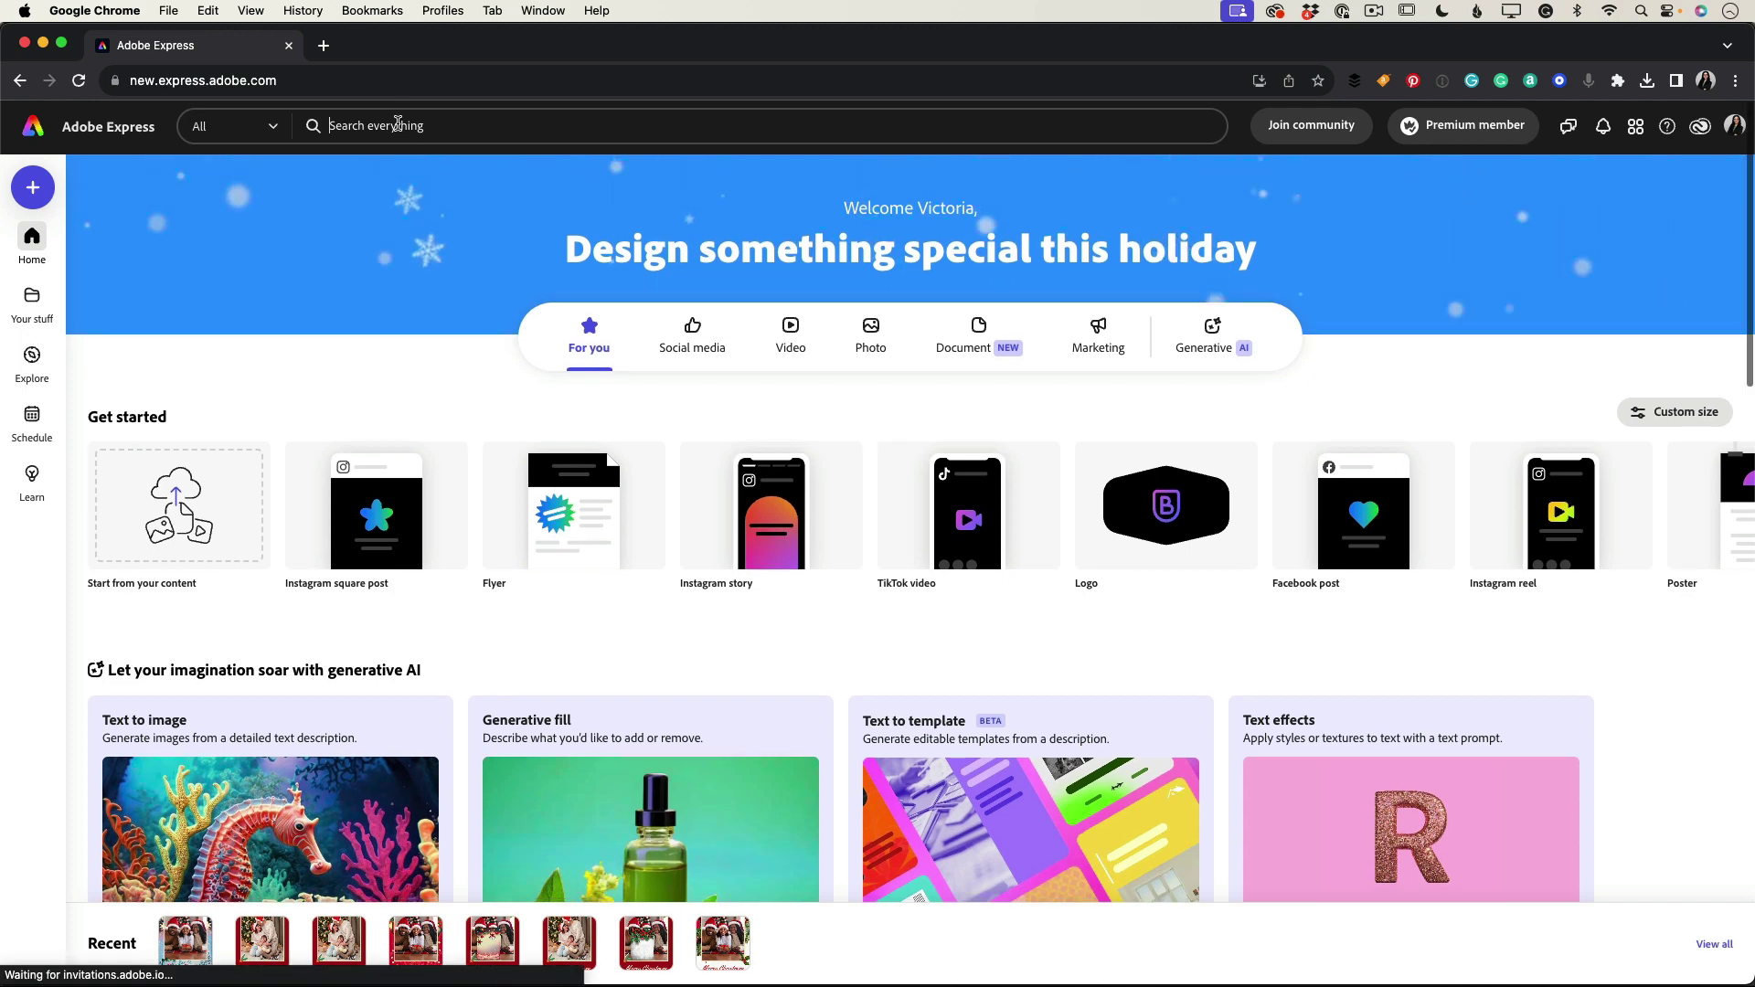
text(Merry)
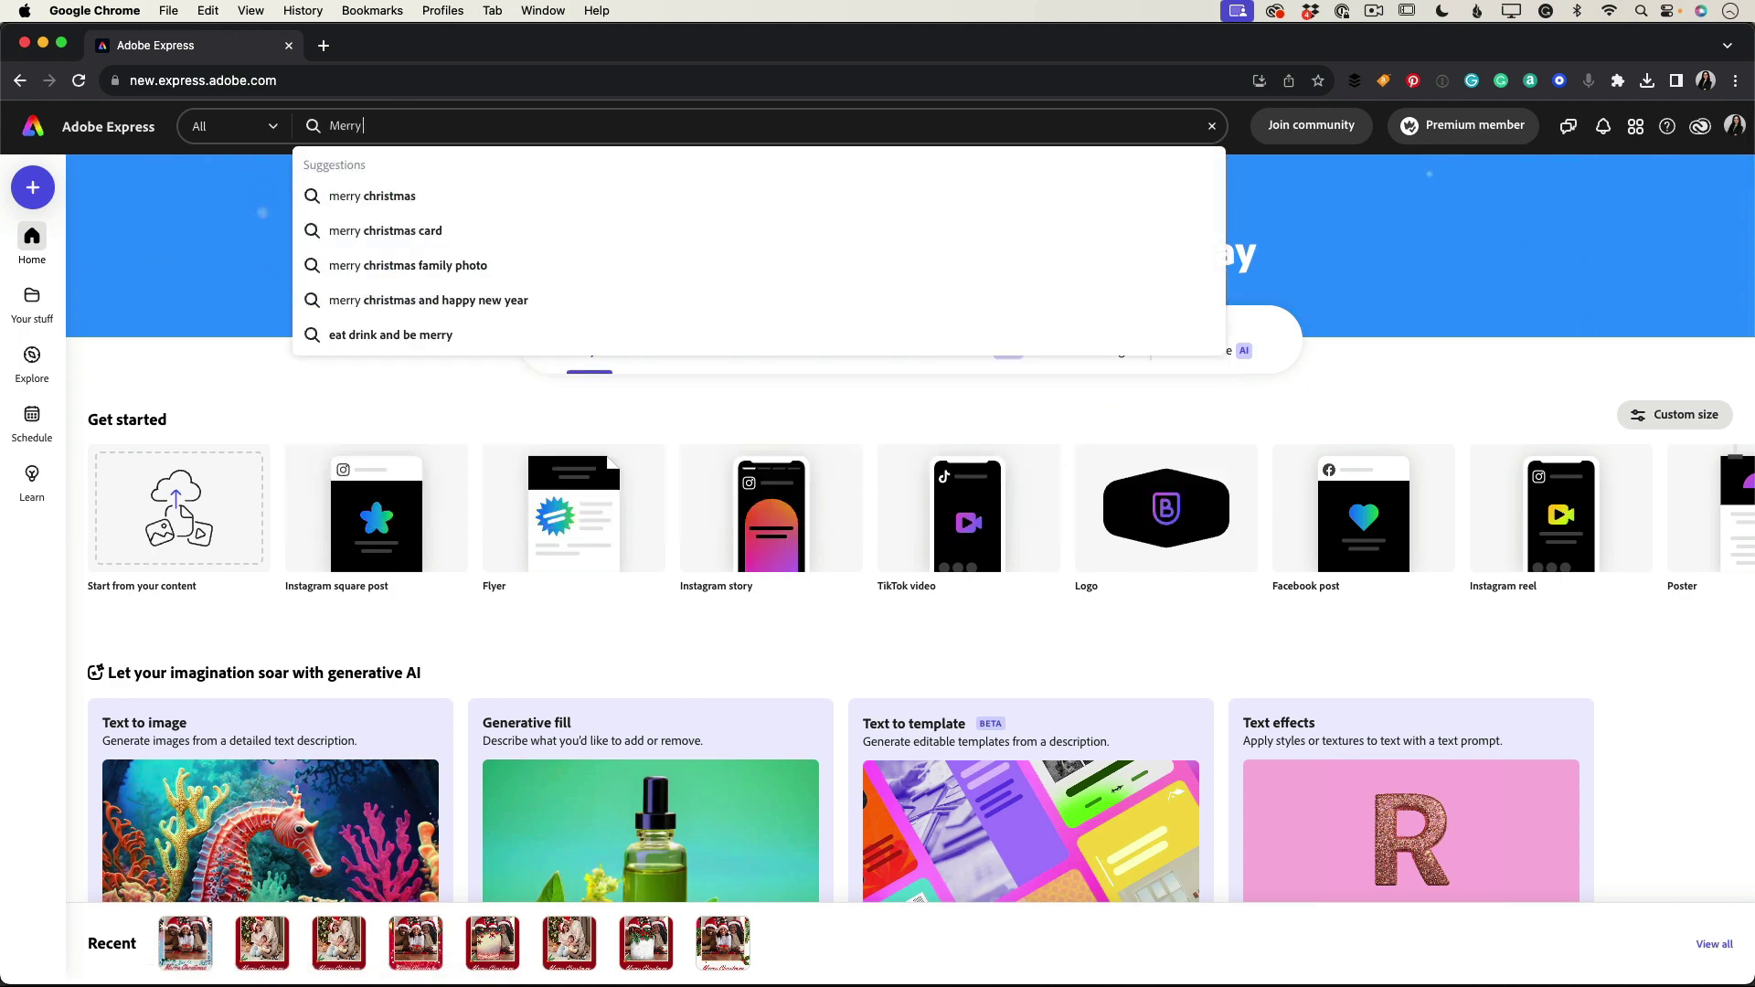
text( Christmas)
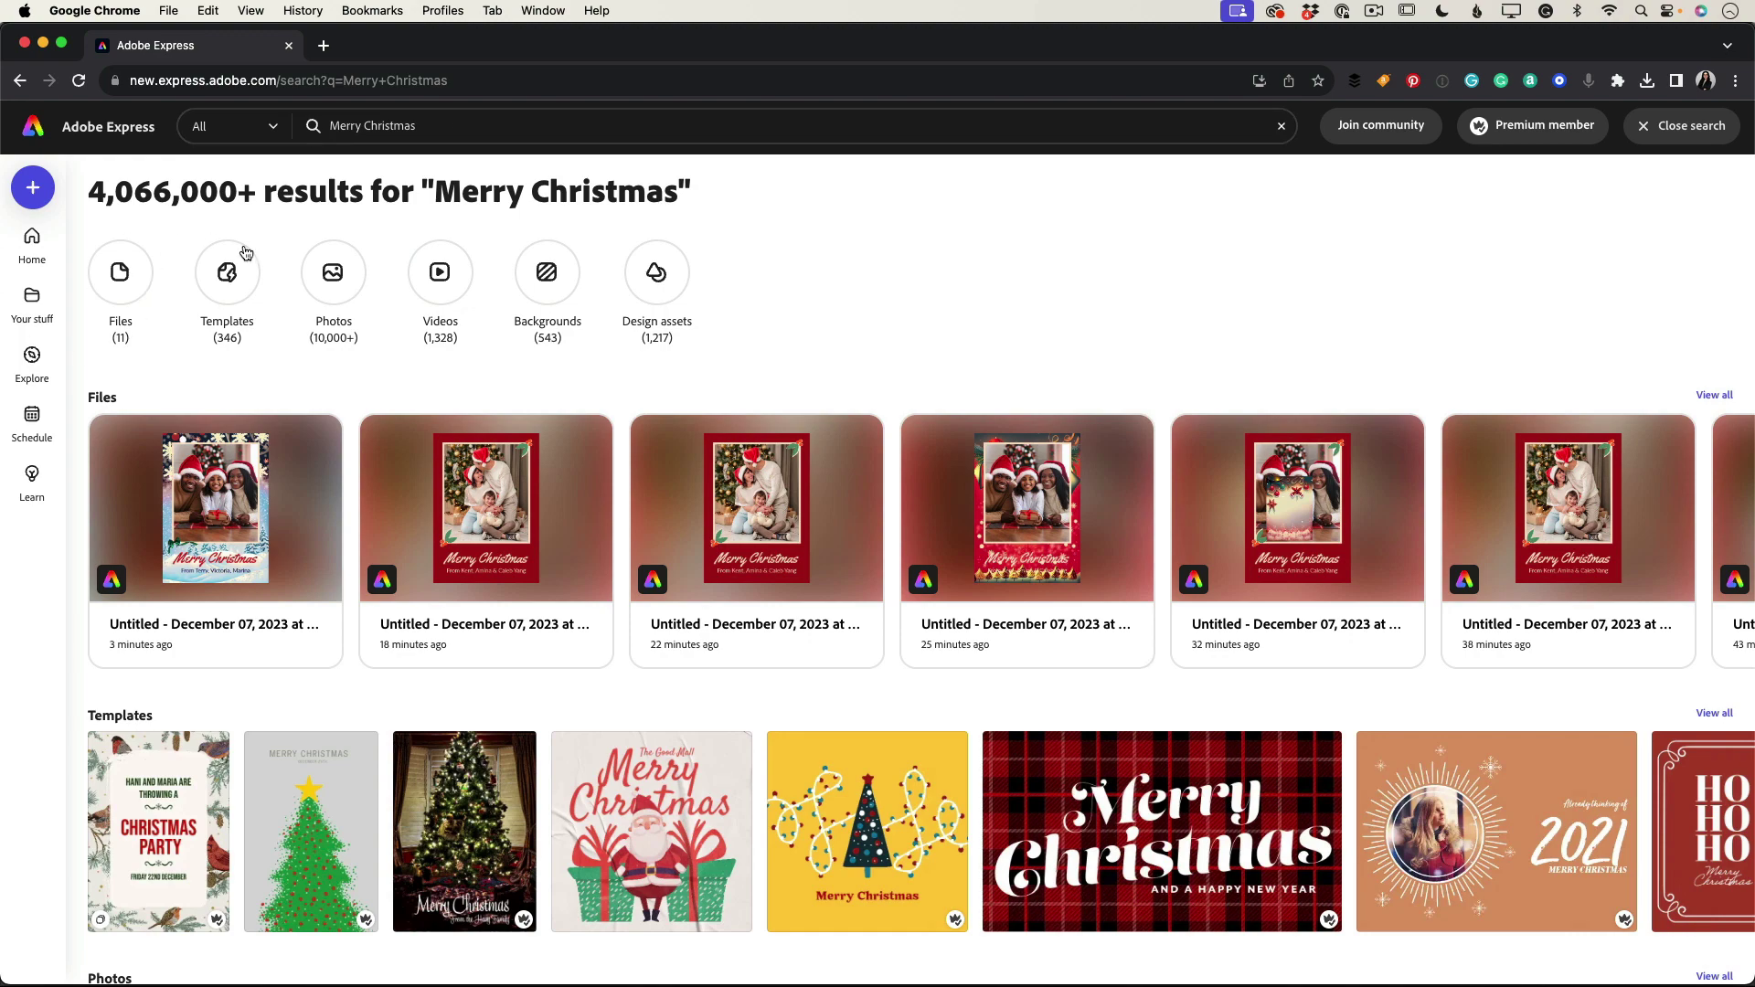
mouse_move(485, 504)
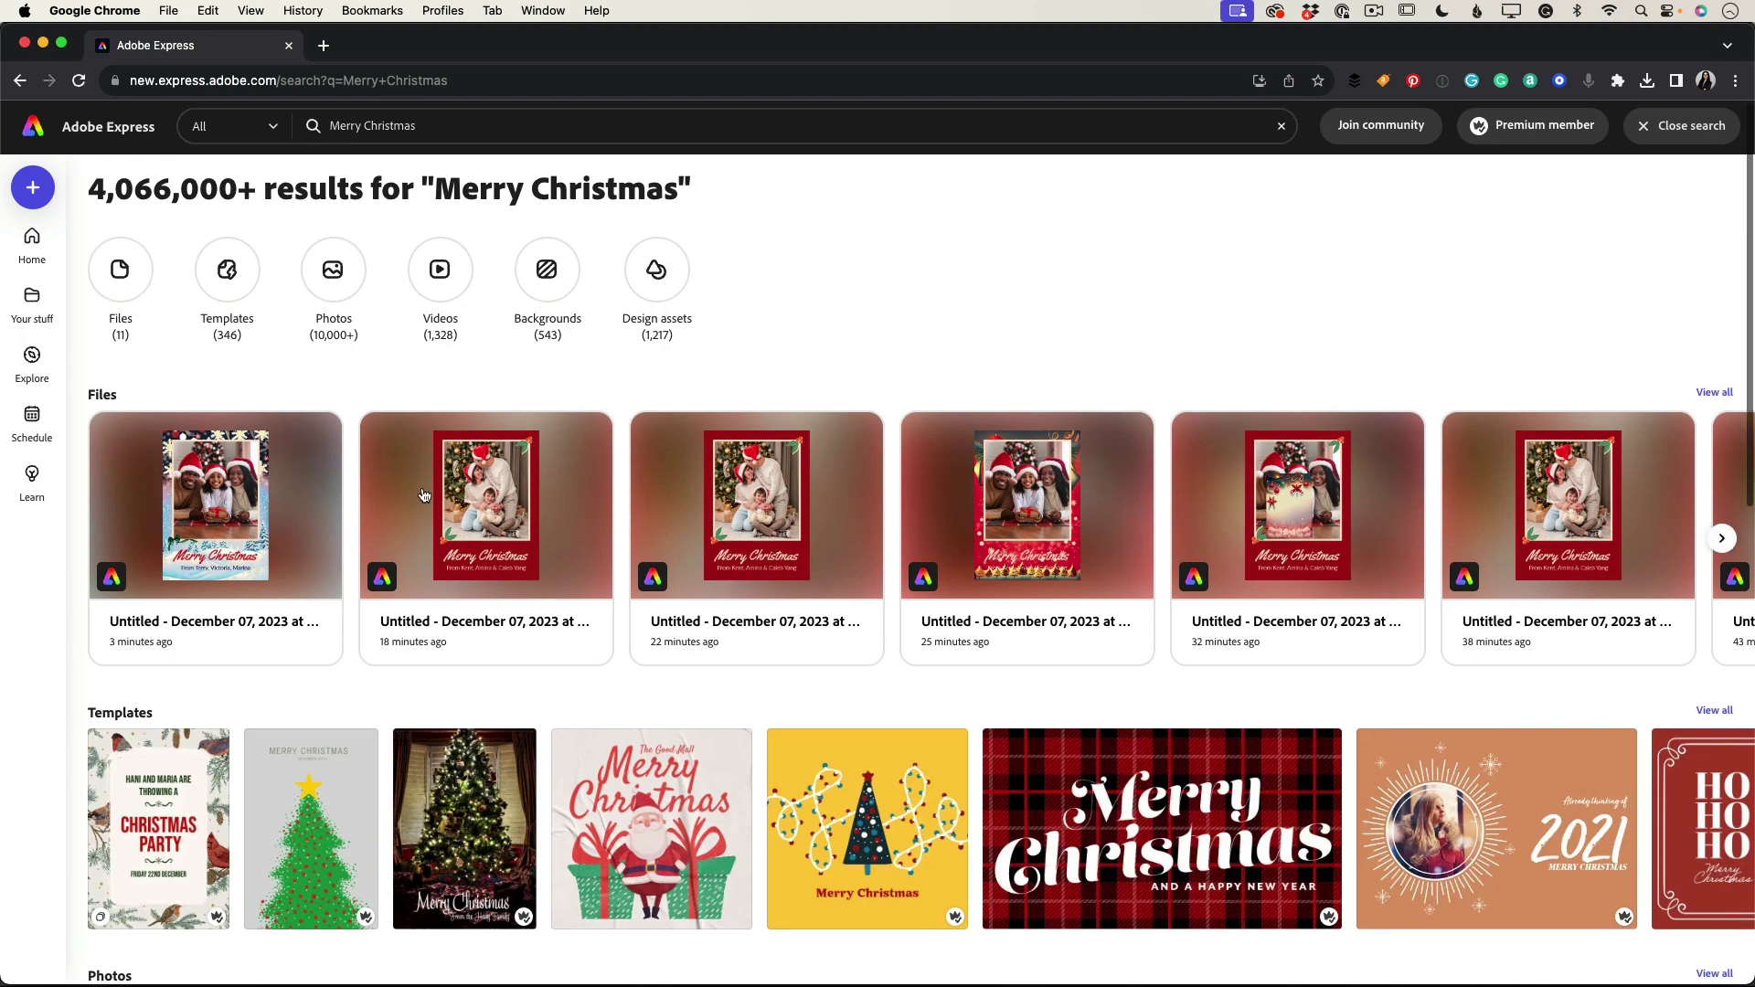
scroll(423, 494, down, 4)
scroll(422, 496, down, 4)
scroll(420, 487, down, 5)
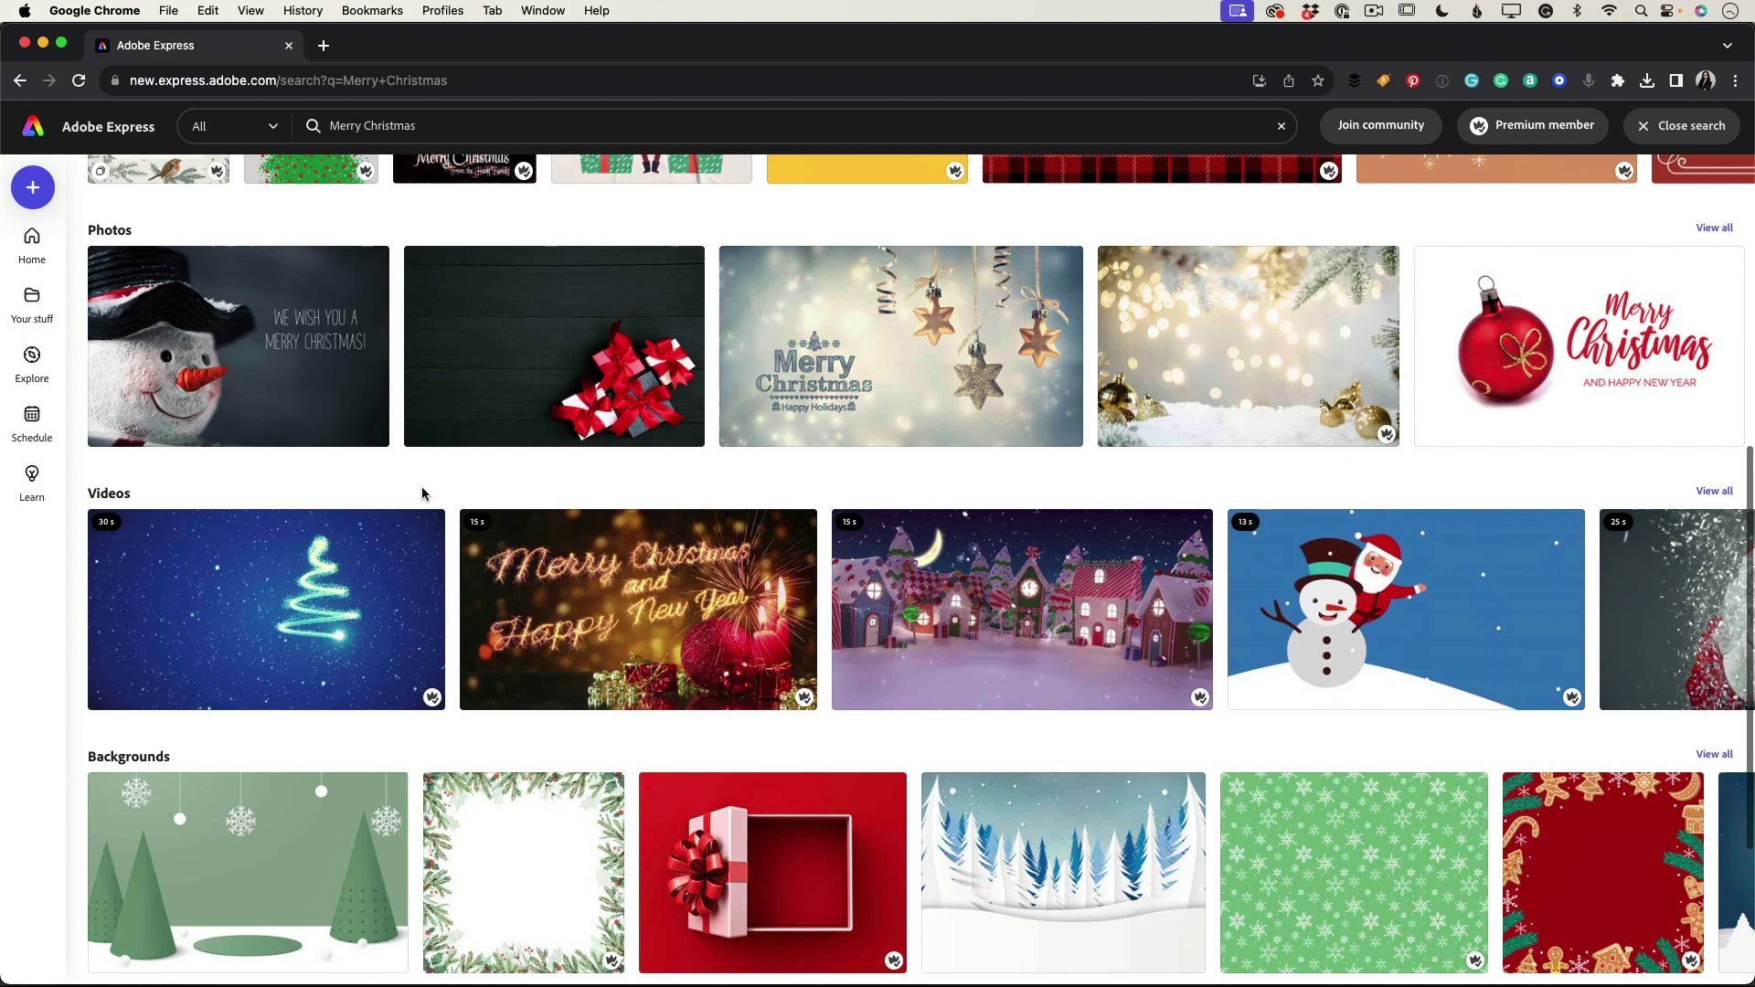
scroll(421, 487, up, 3)
scroll(421, 490, up, 3)
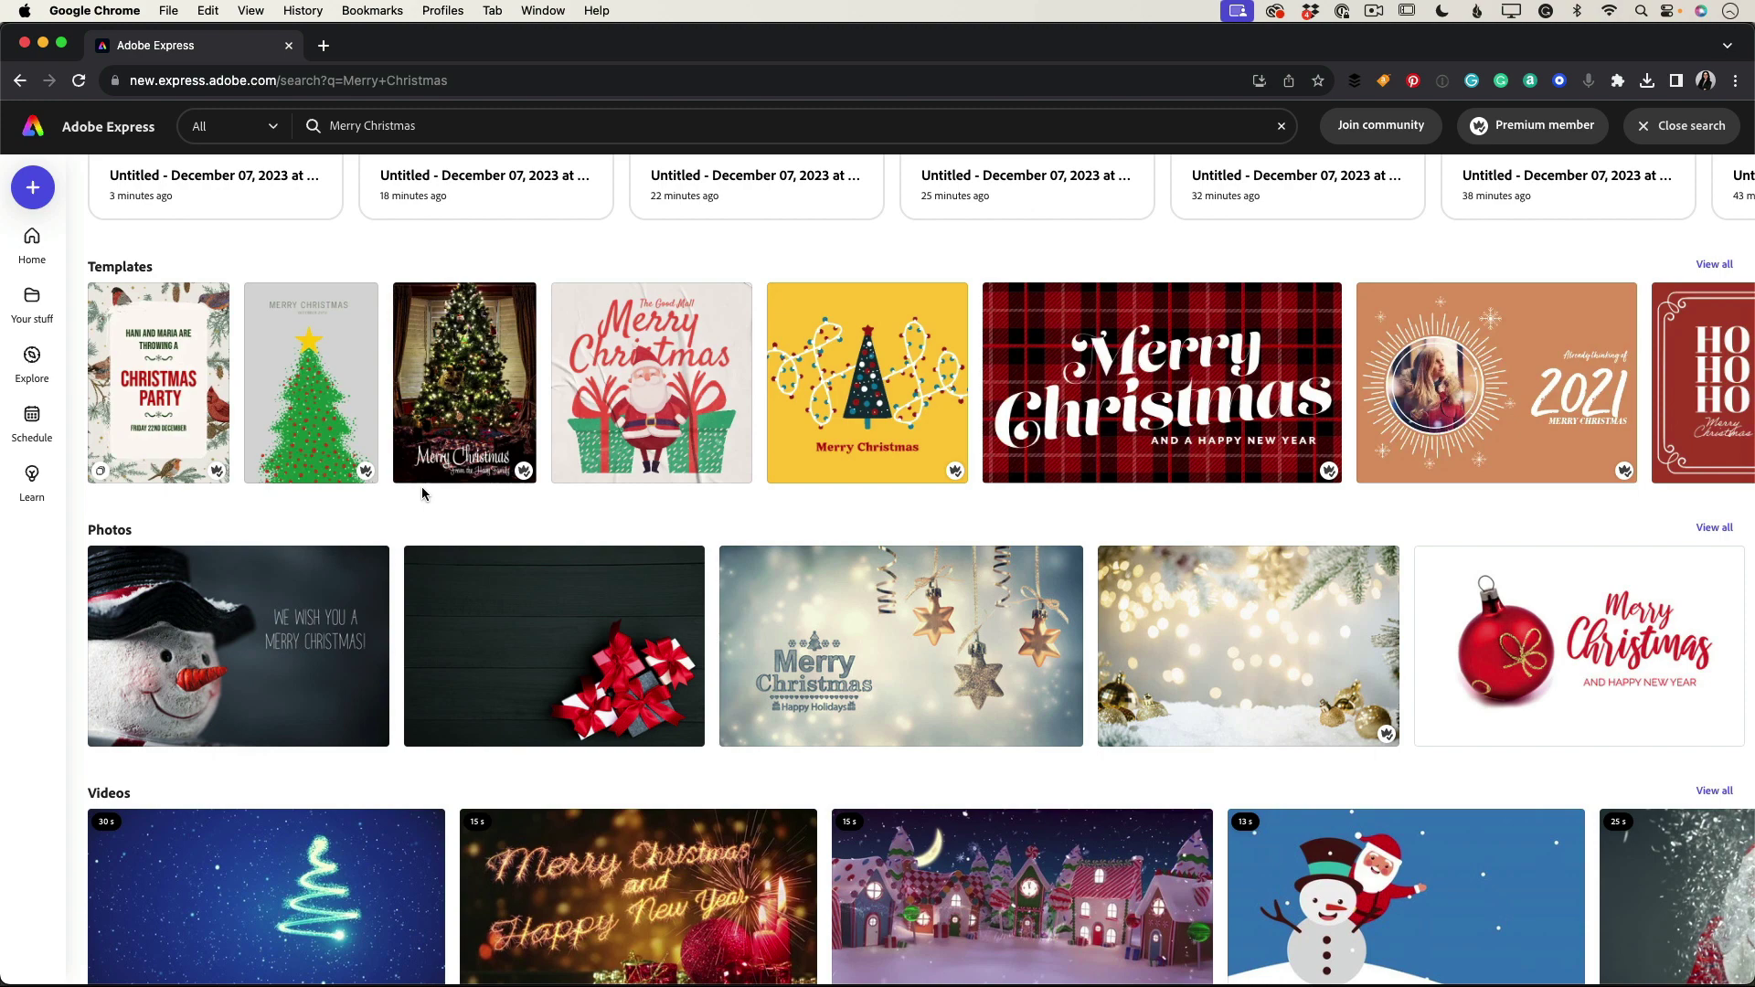
click(1714, 265)
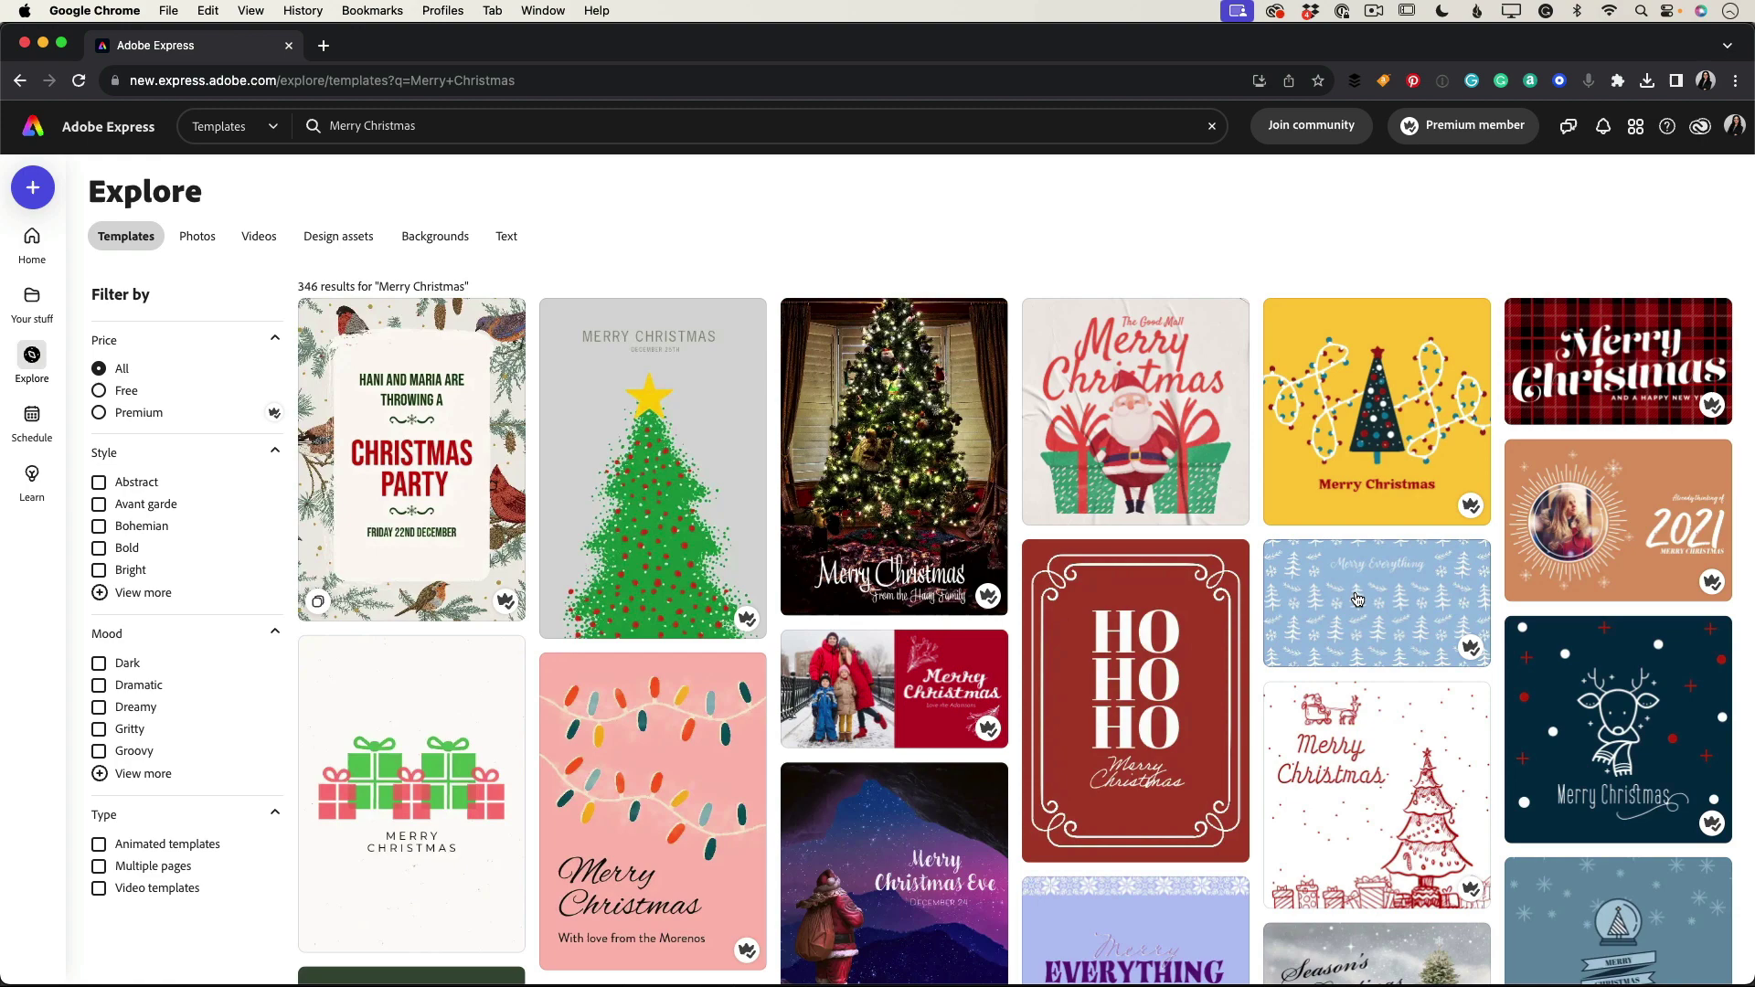
scroll(1357, 600, down, 3)
scroll(1356, 600, down, 3)
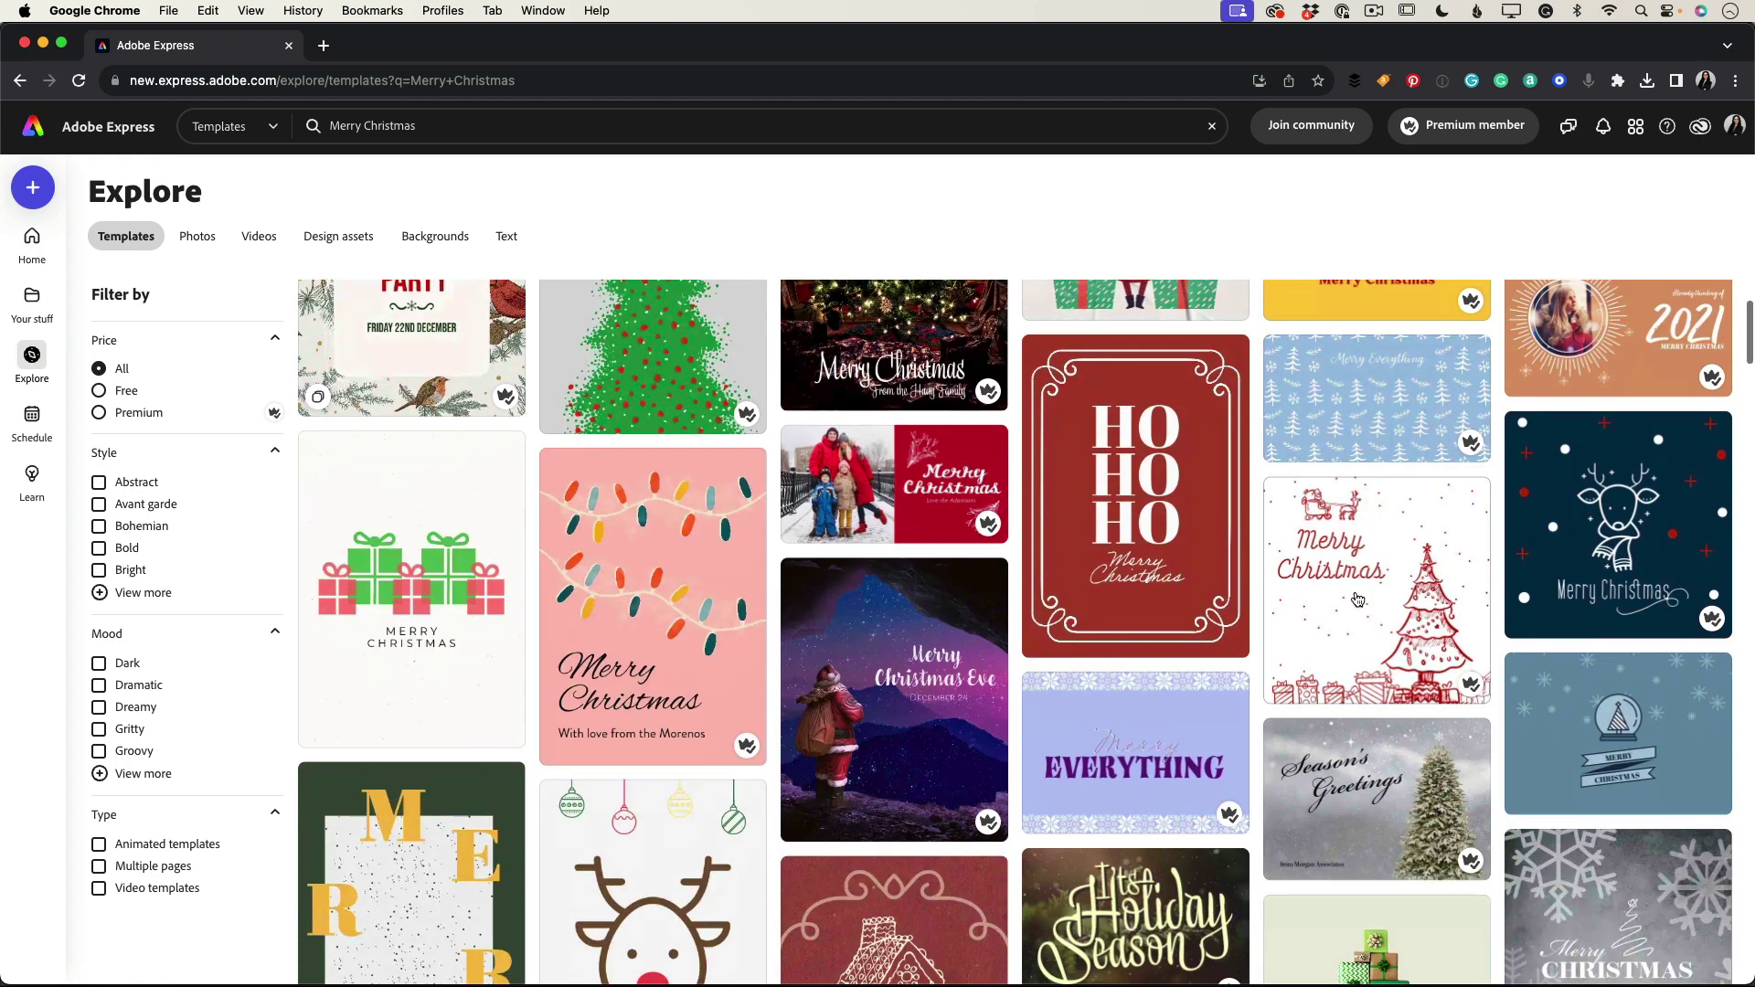
scroll(1355, 599, down, 2)
scroll(1357, 599, down, 3)
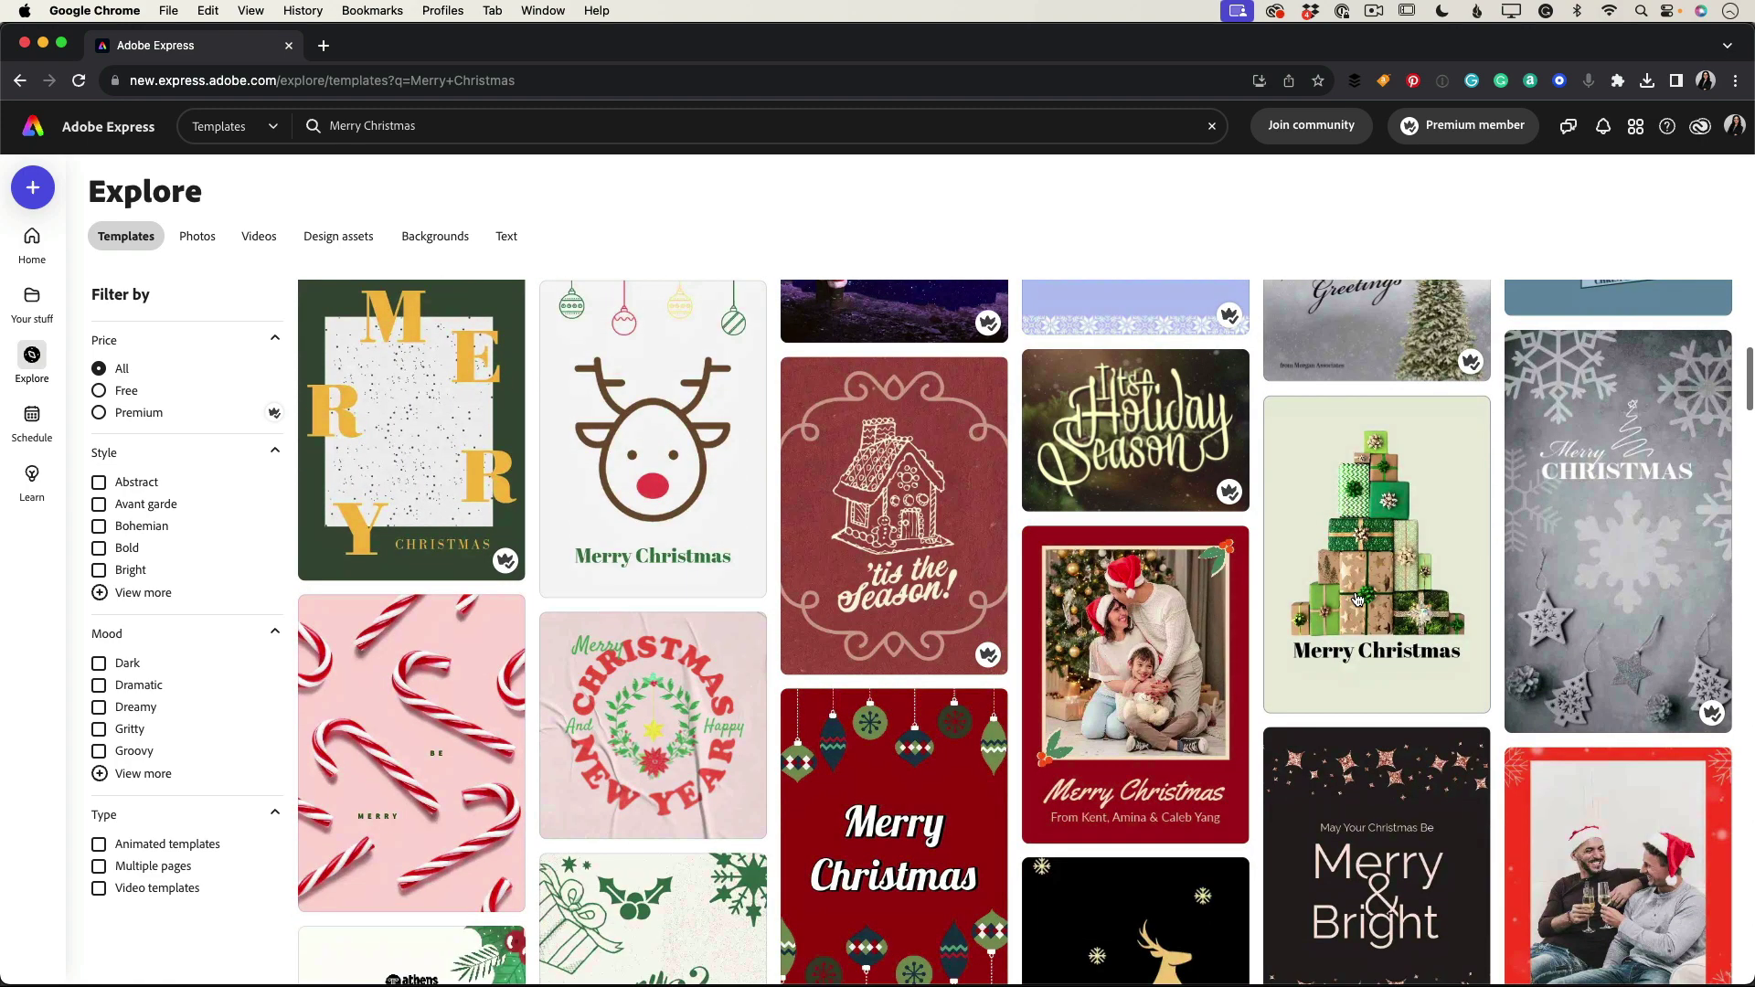
Step: Open the red family-photo card template, ungroup the photo from the holly, and select the photo
click(1071, 704)
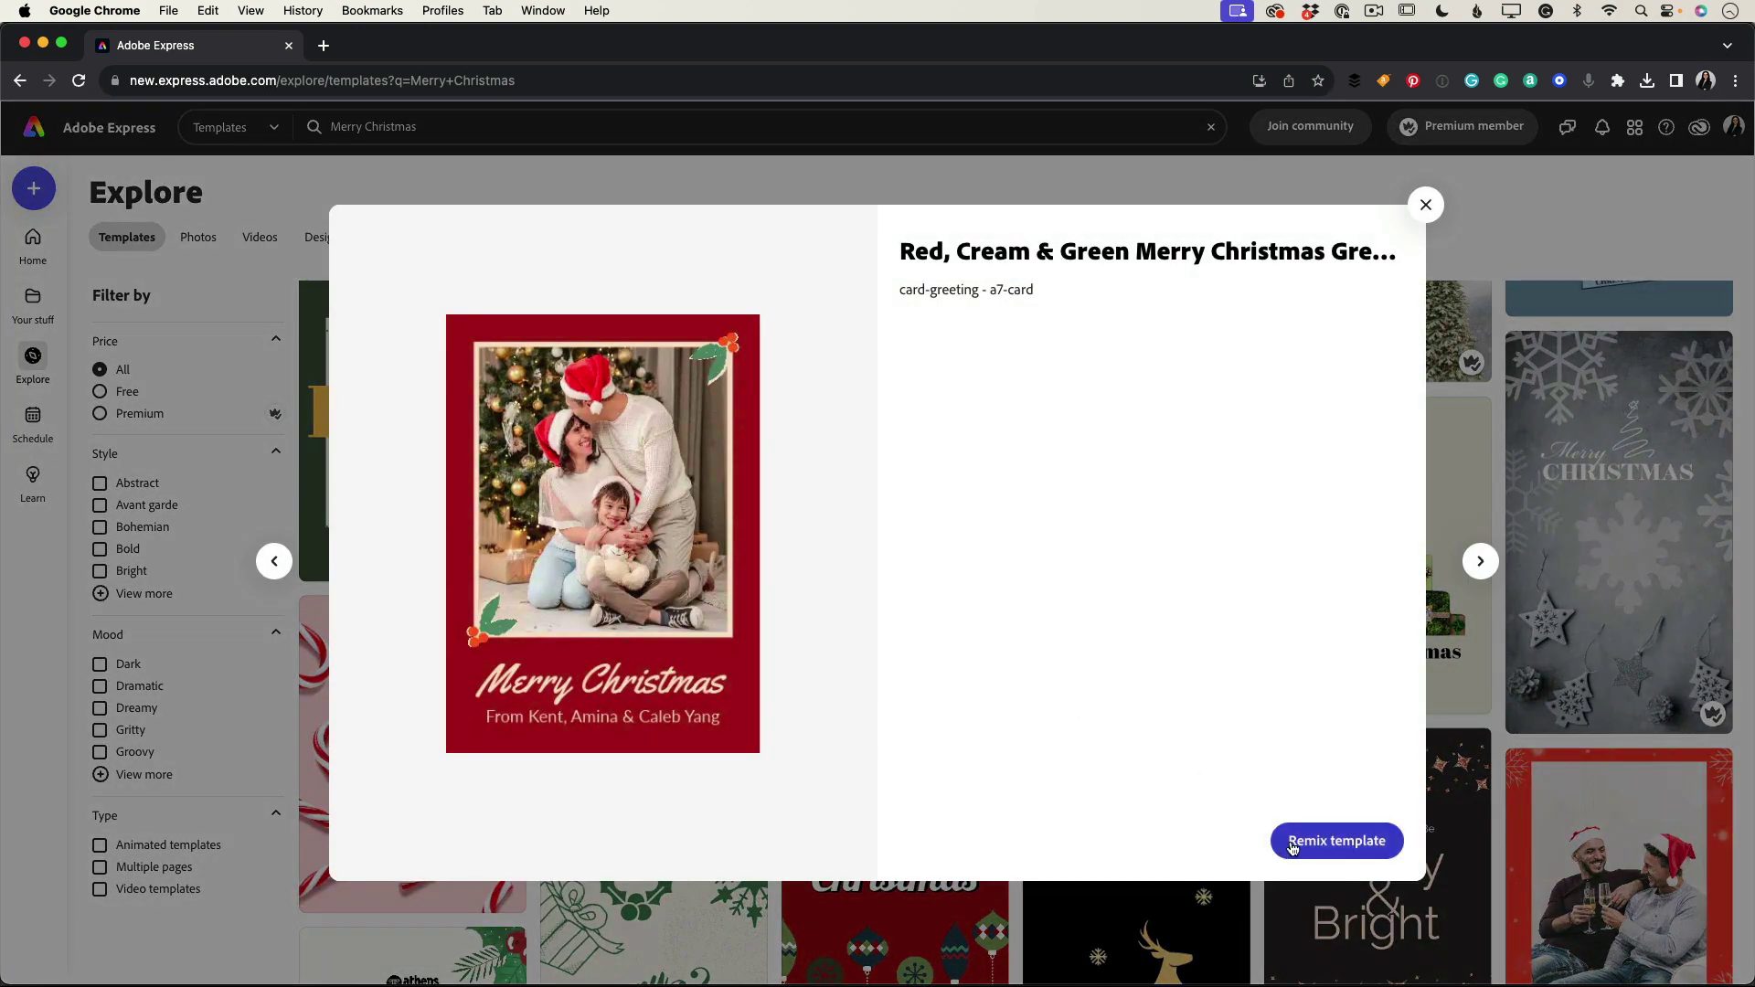
click(1336, 841)
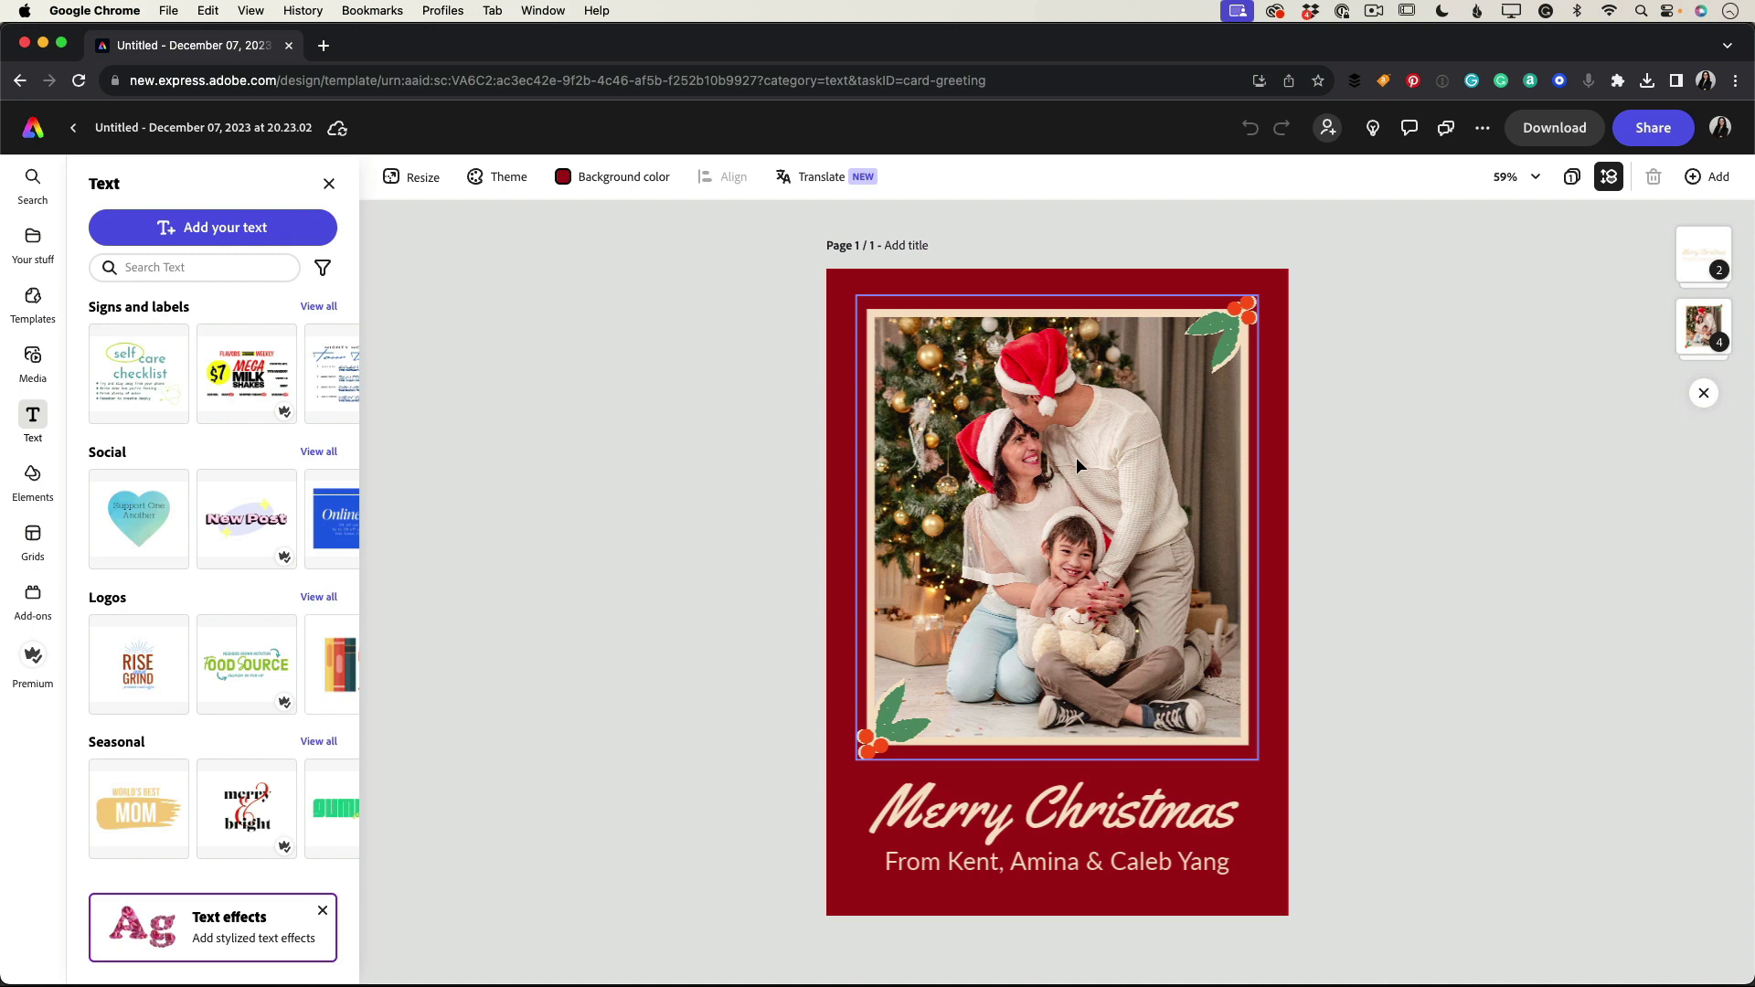
click(1066, 479)
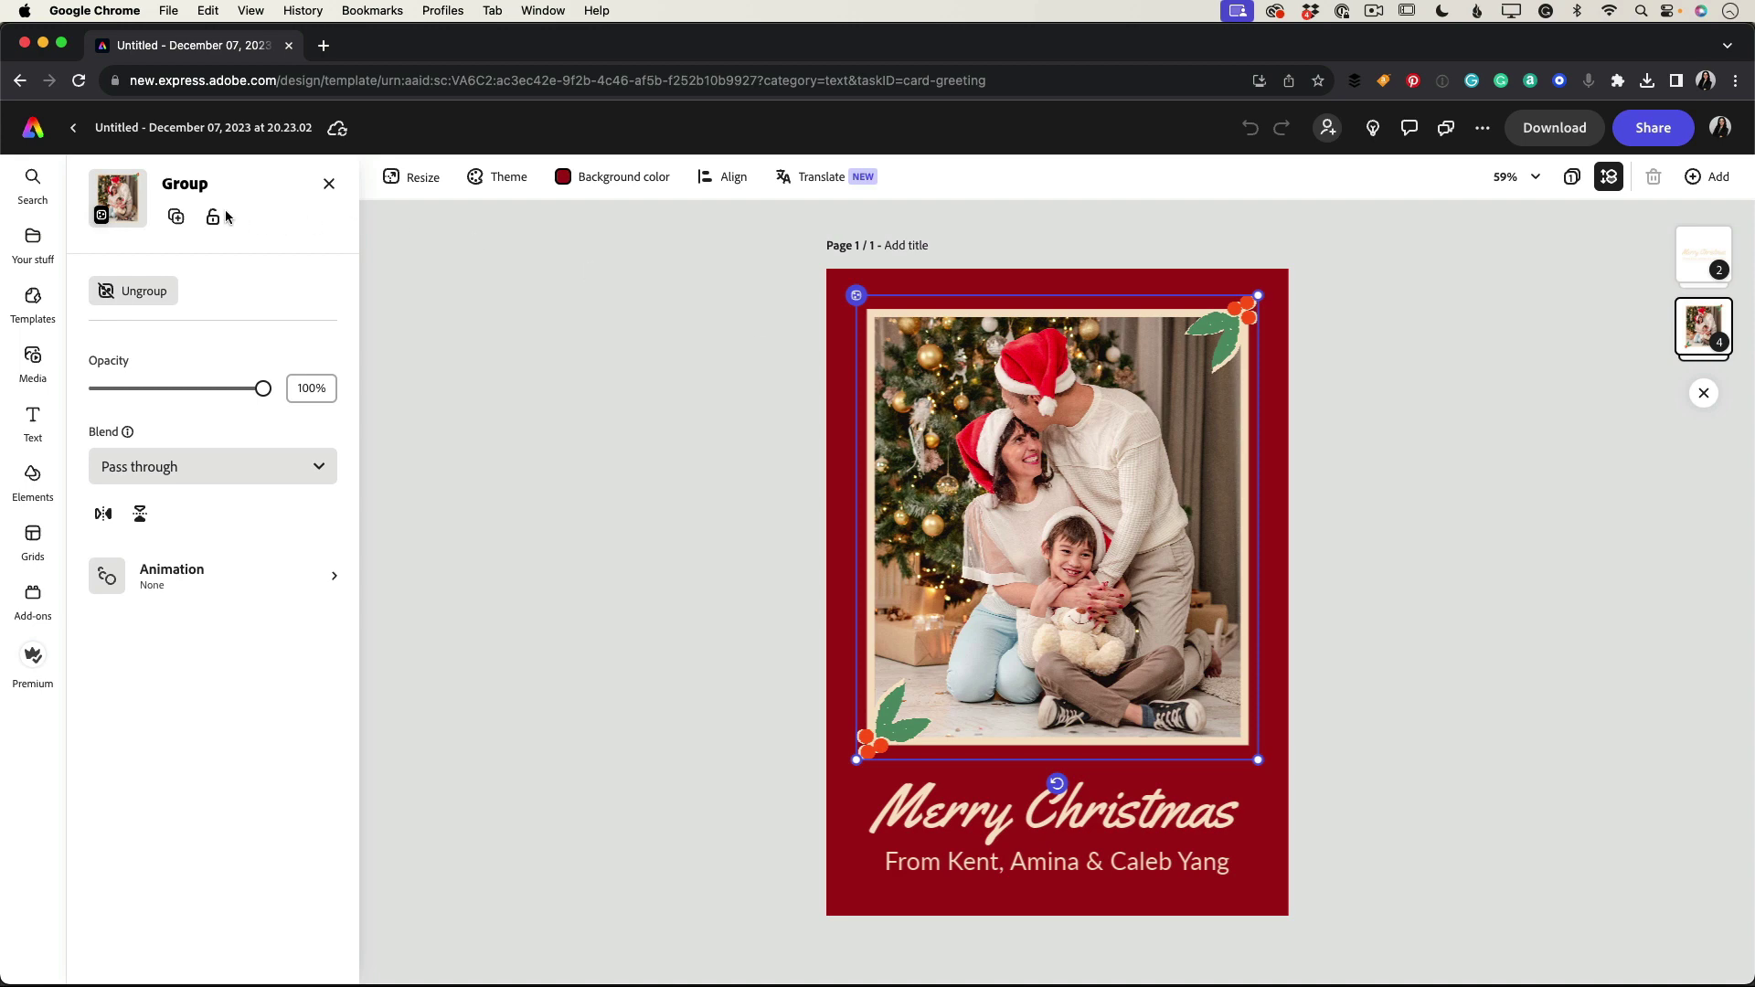
right_click(1024, 501)
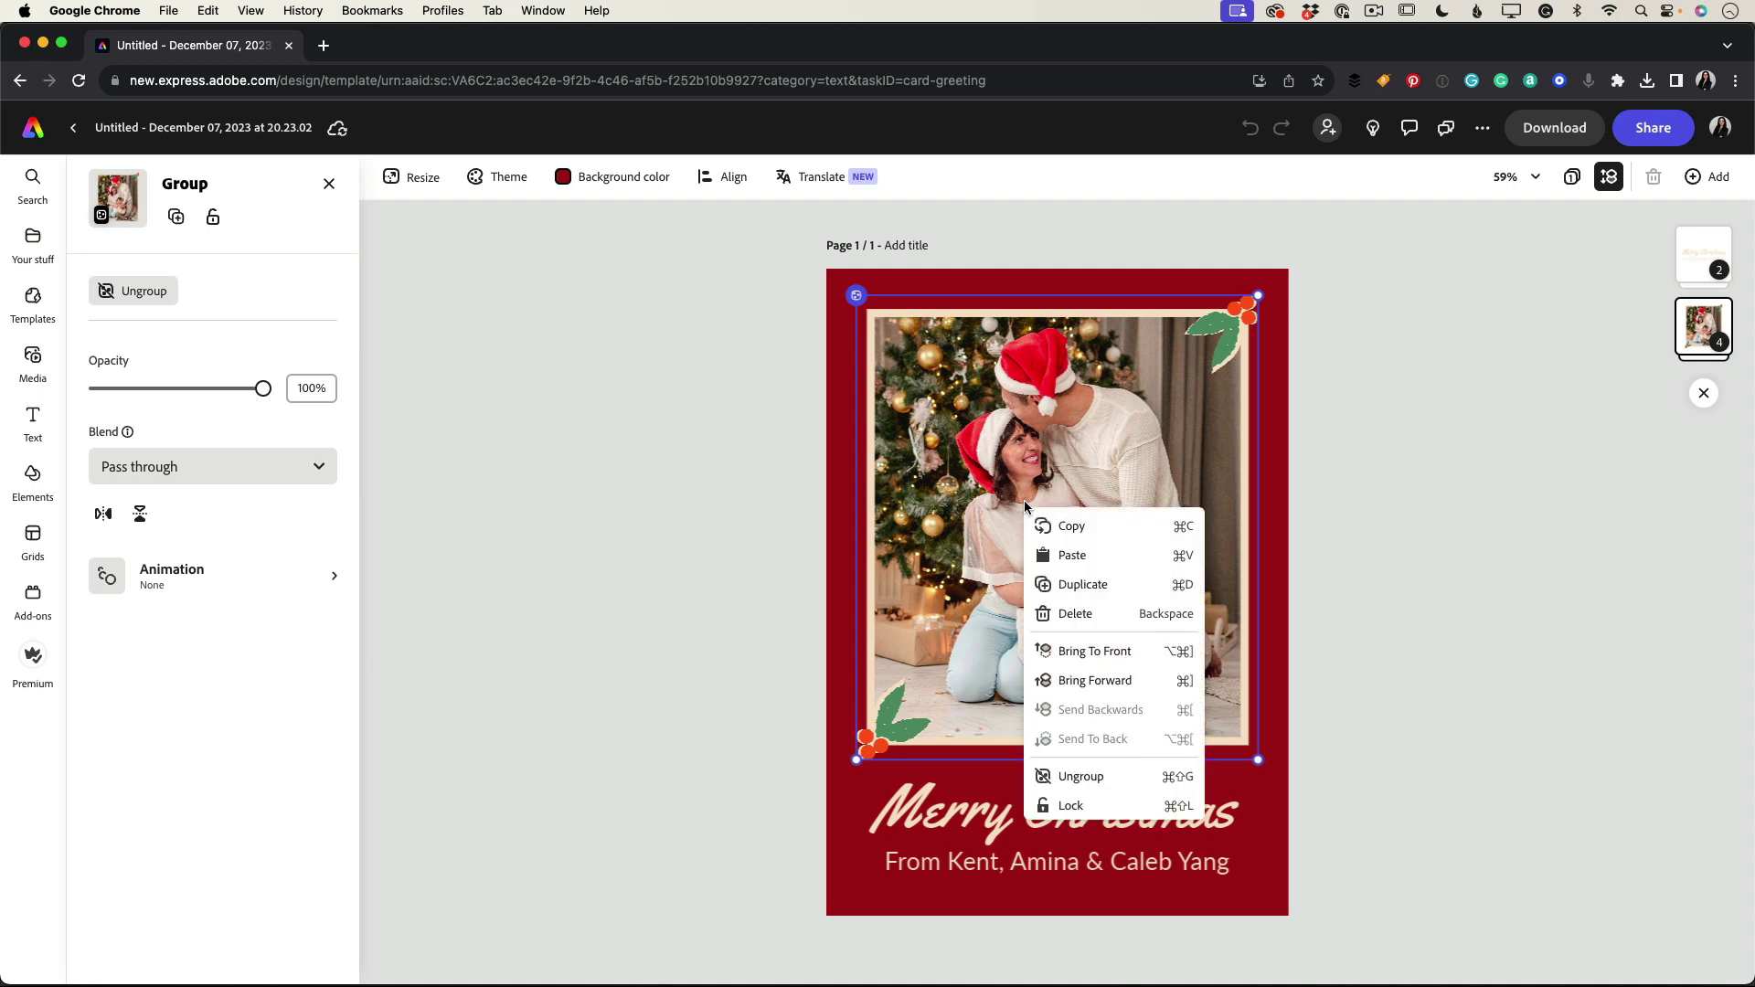
click(1106, 780)
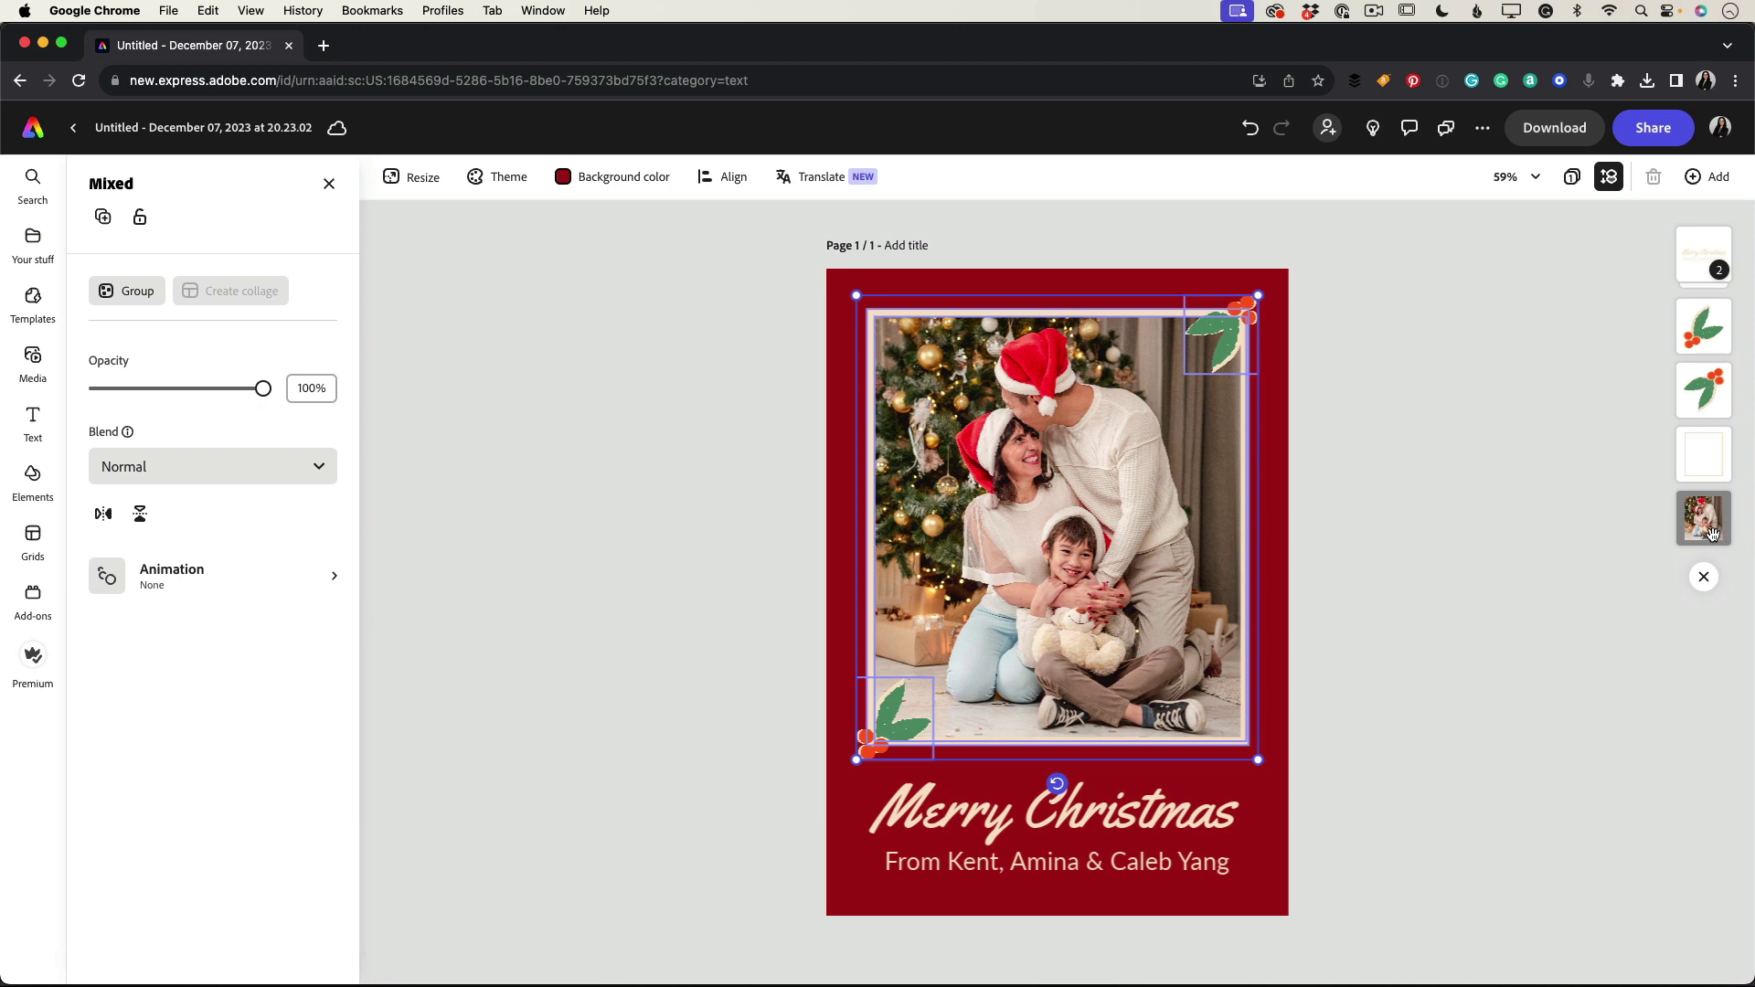
drag(1711, 533, 1704, 521)
click(1705, 521)
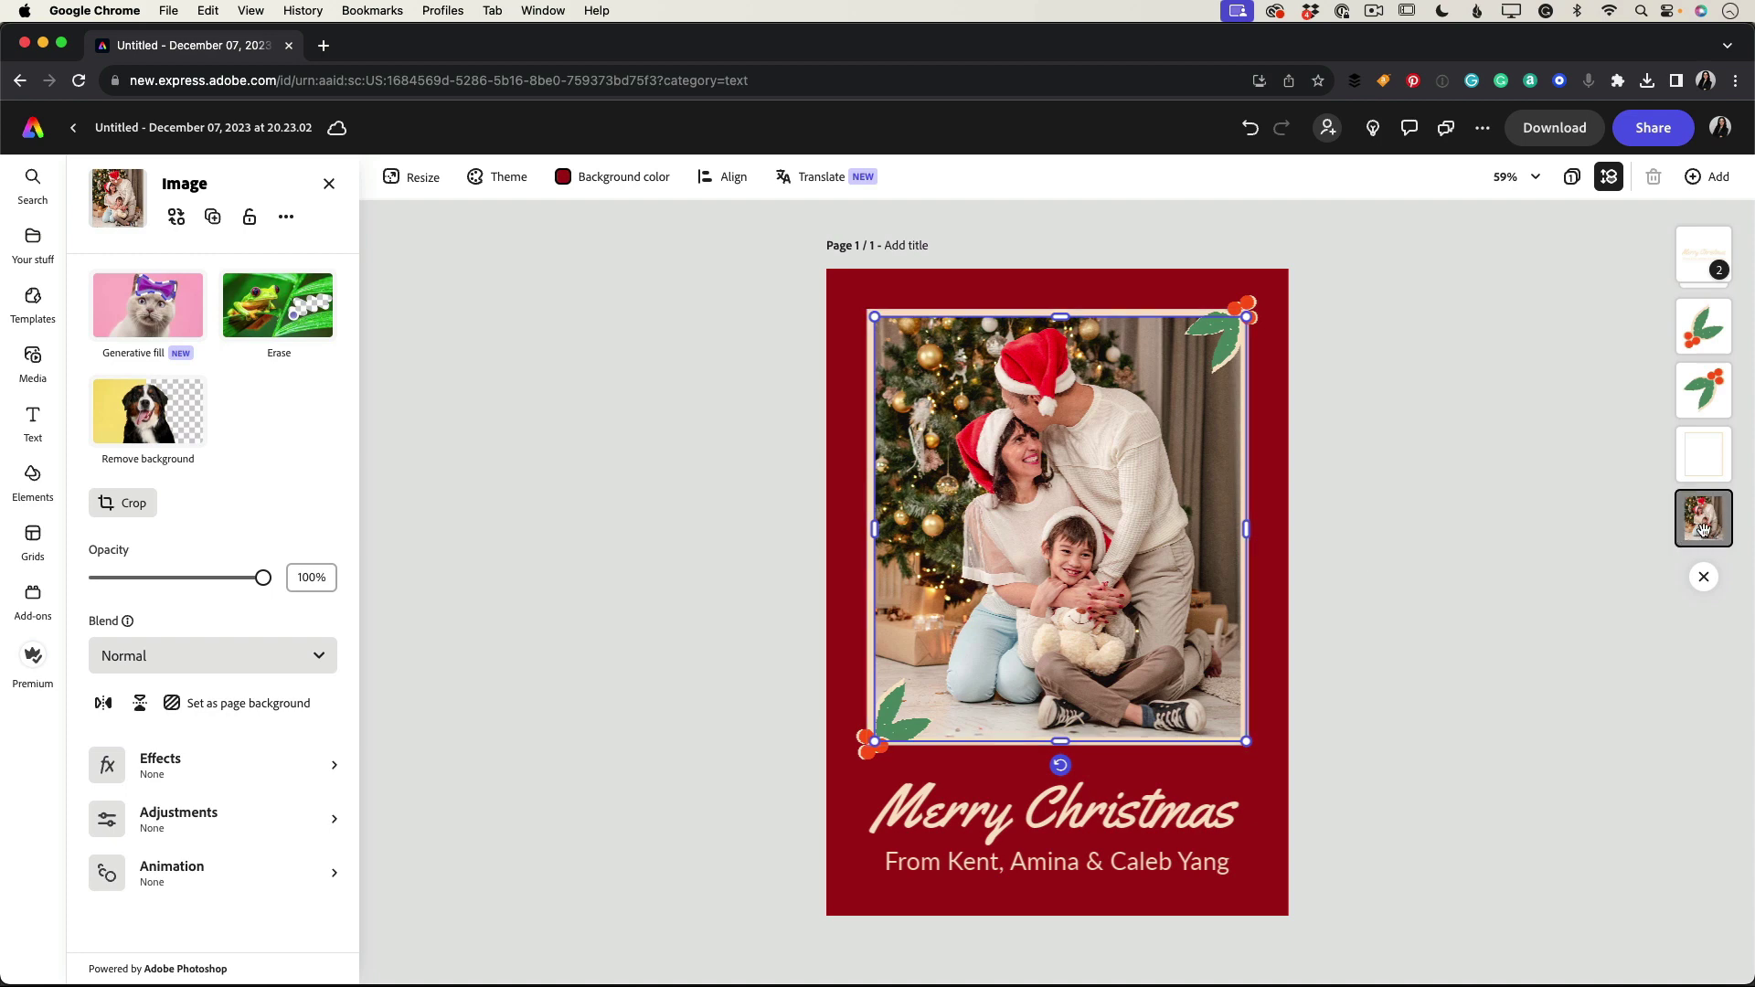
Step: Replace the card photo with the uploaded AdobeStock_471854112.jpeg Santa-hat family image
click(177, 216)
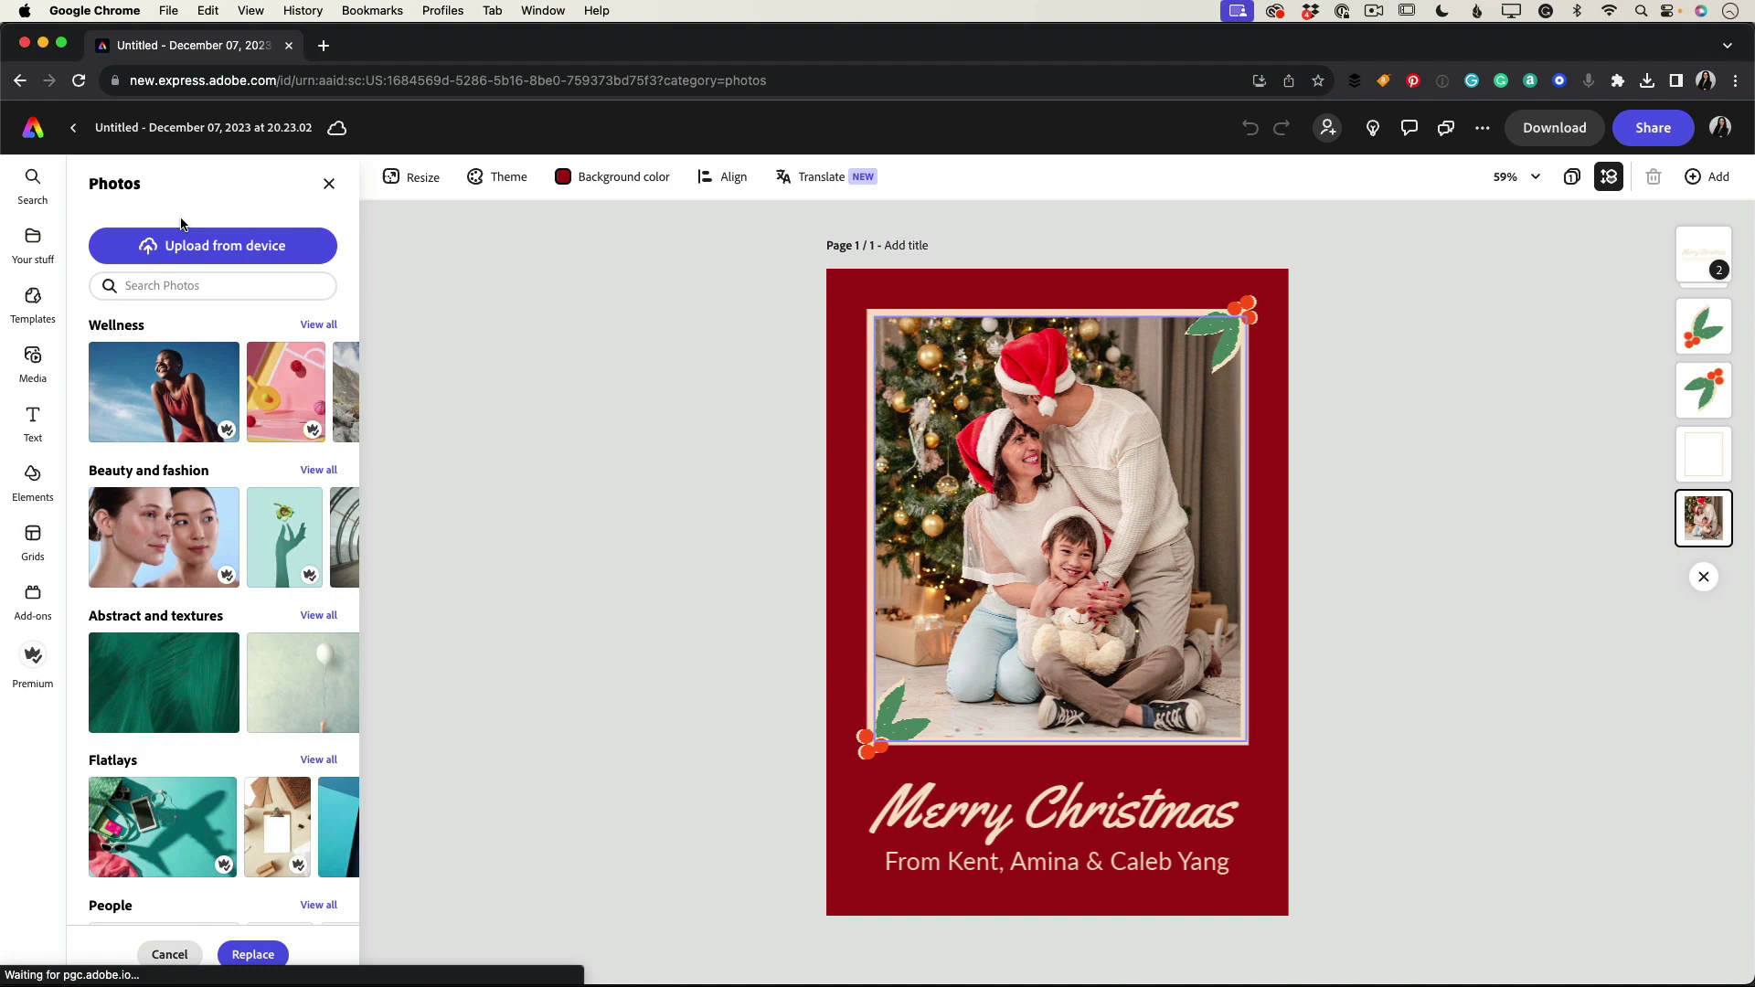
click(226, 247)
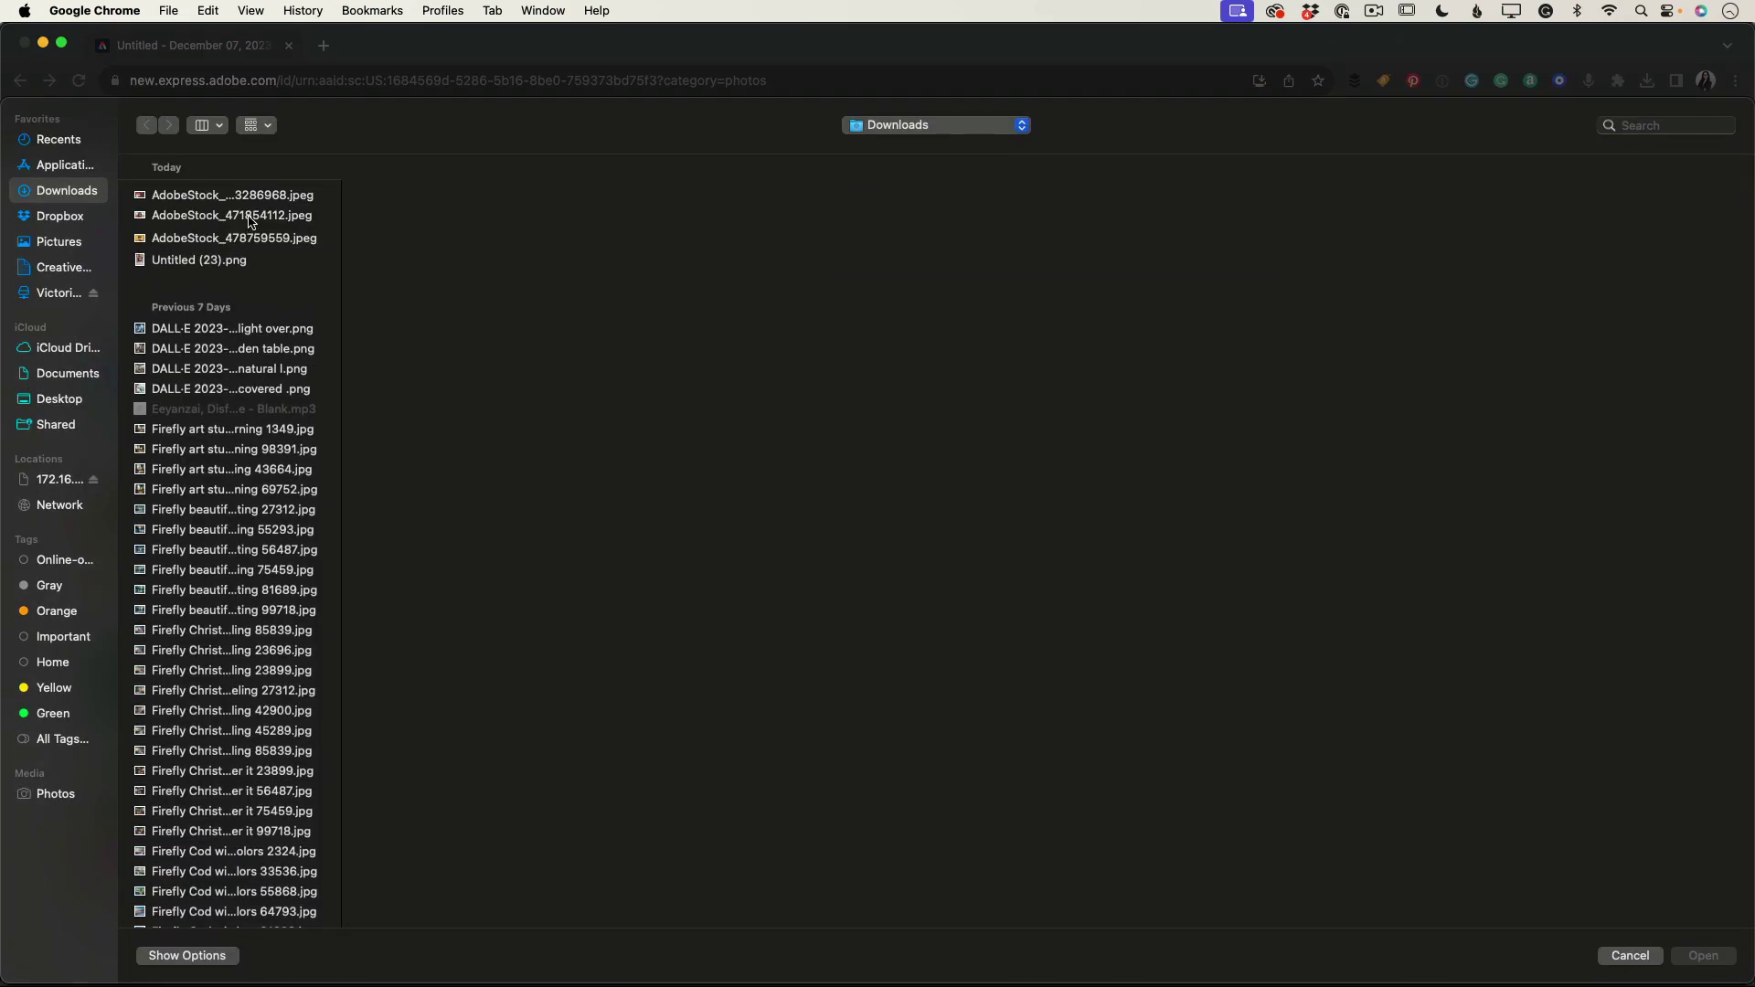
click(251, 216)
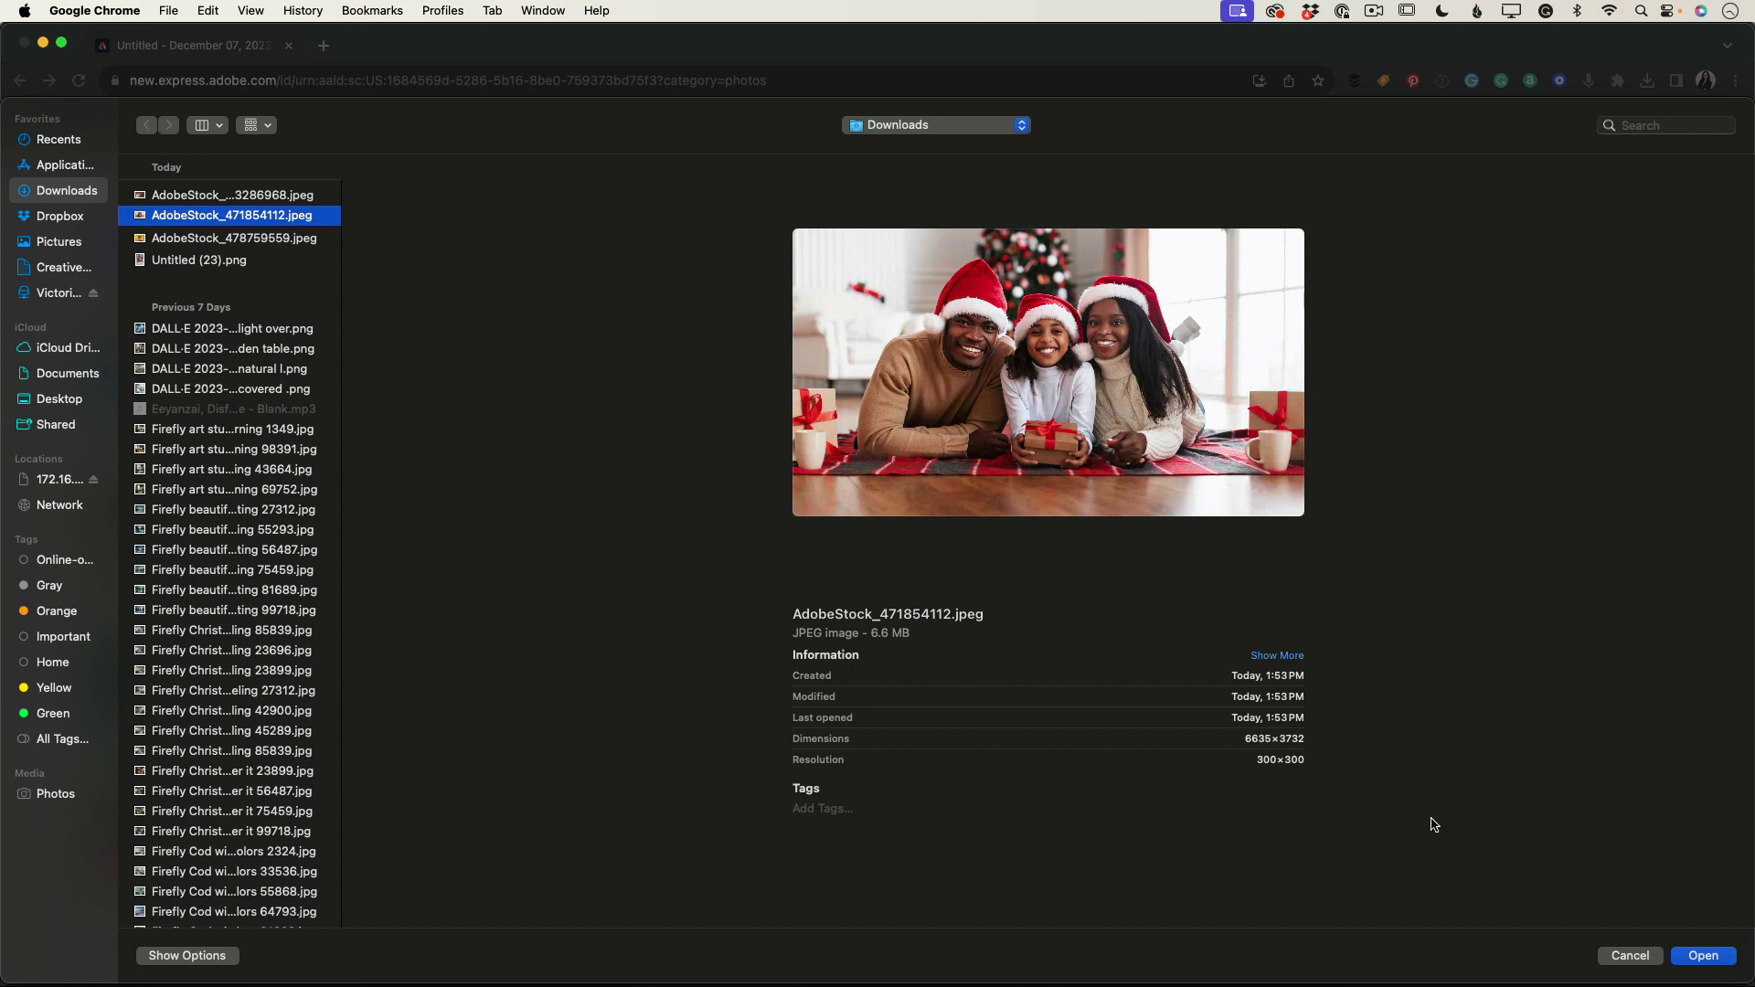
click(1705, 959)
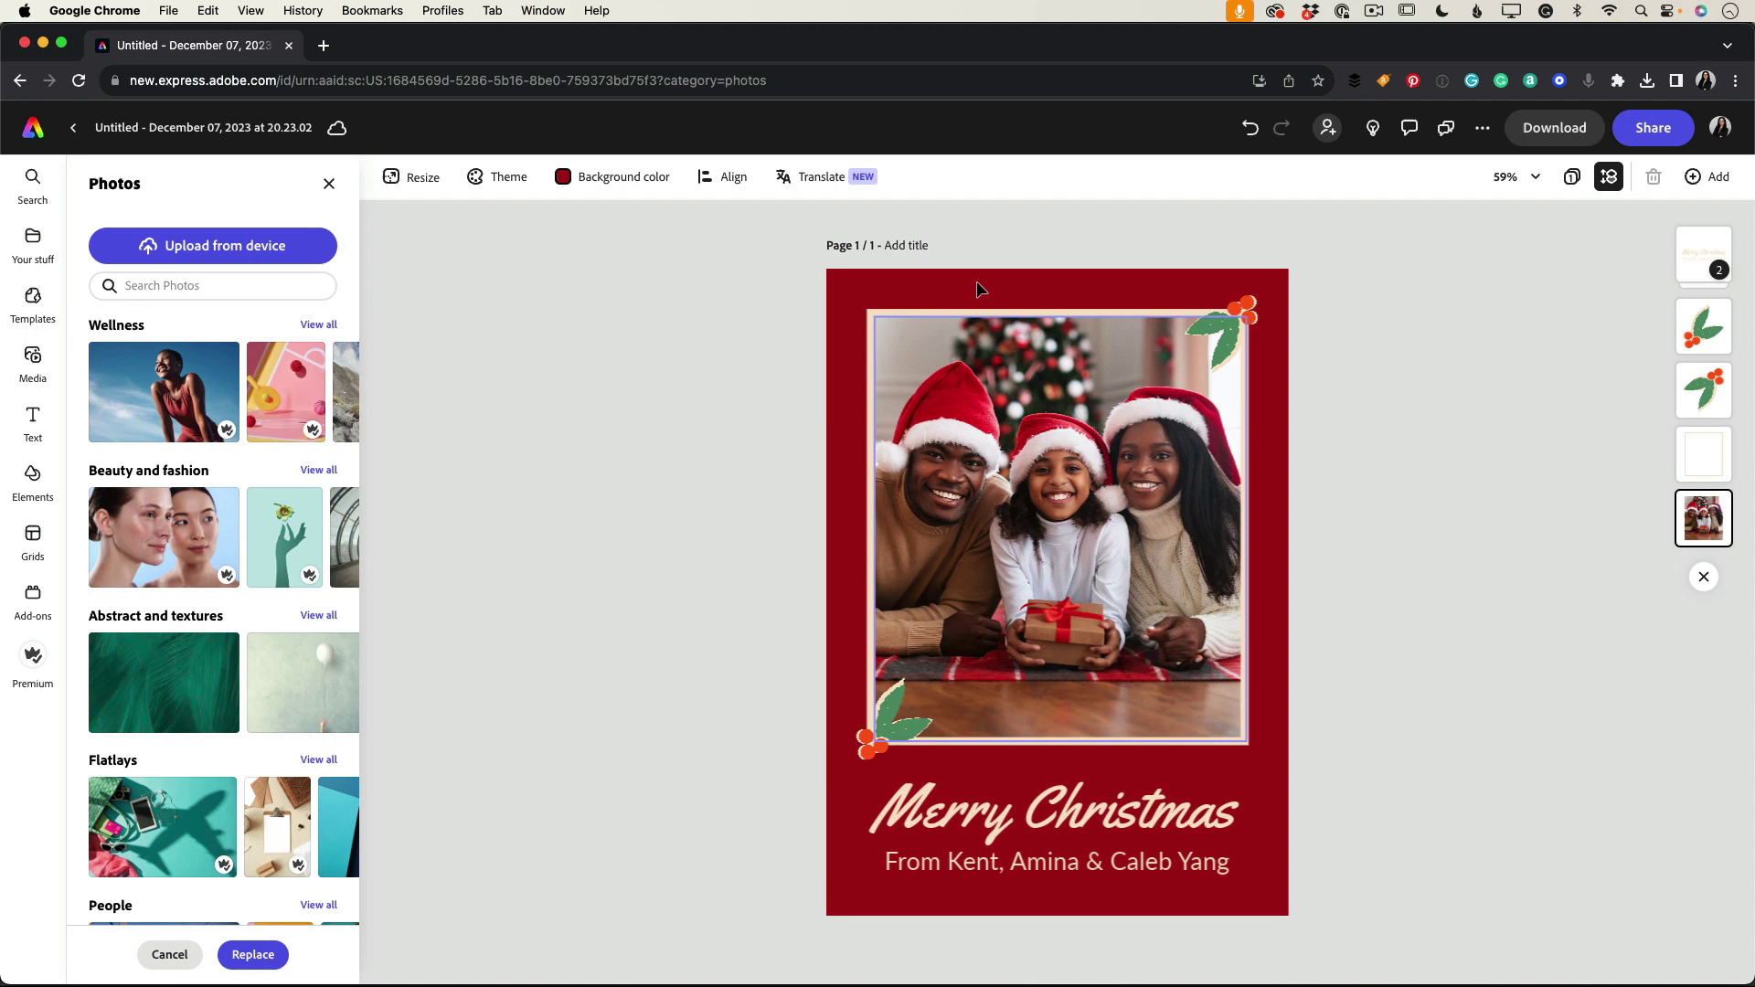
Step: Generate portrait Art images with Text to image from the 'Christmas background' prompt
click(33, 355)
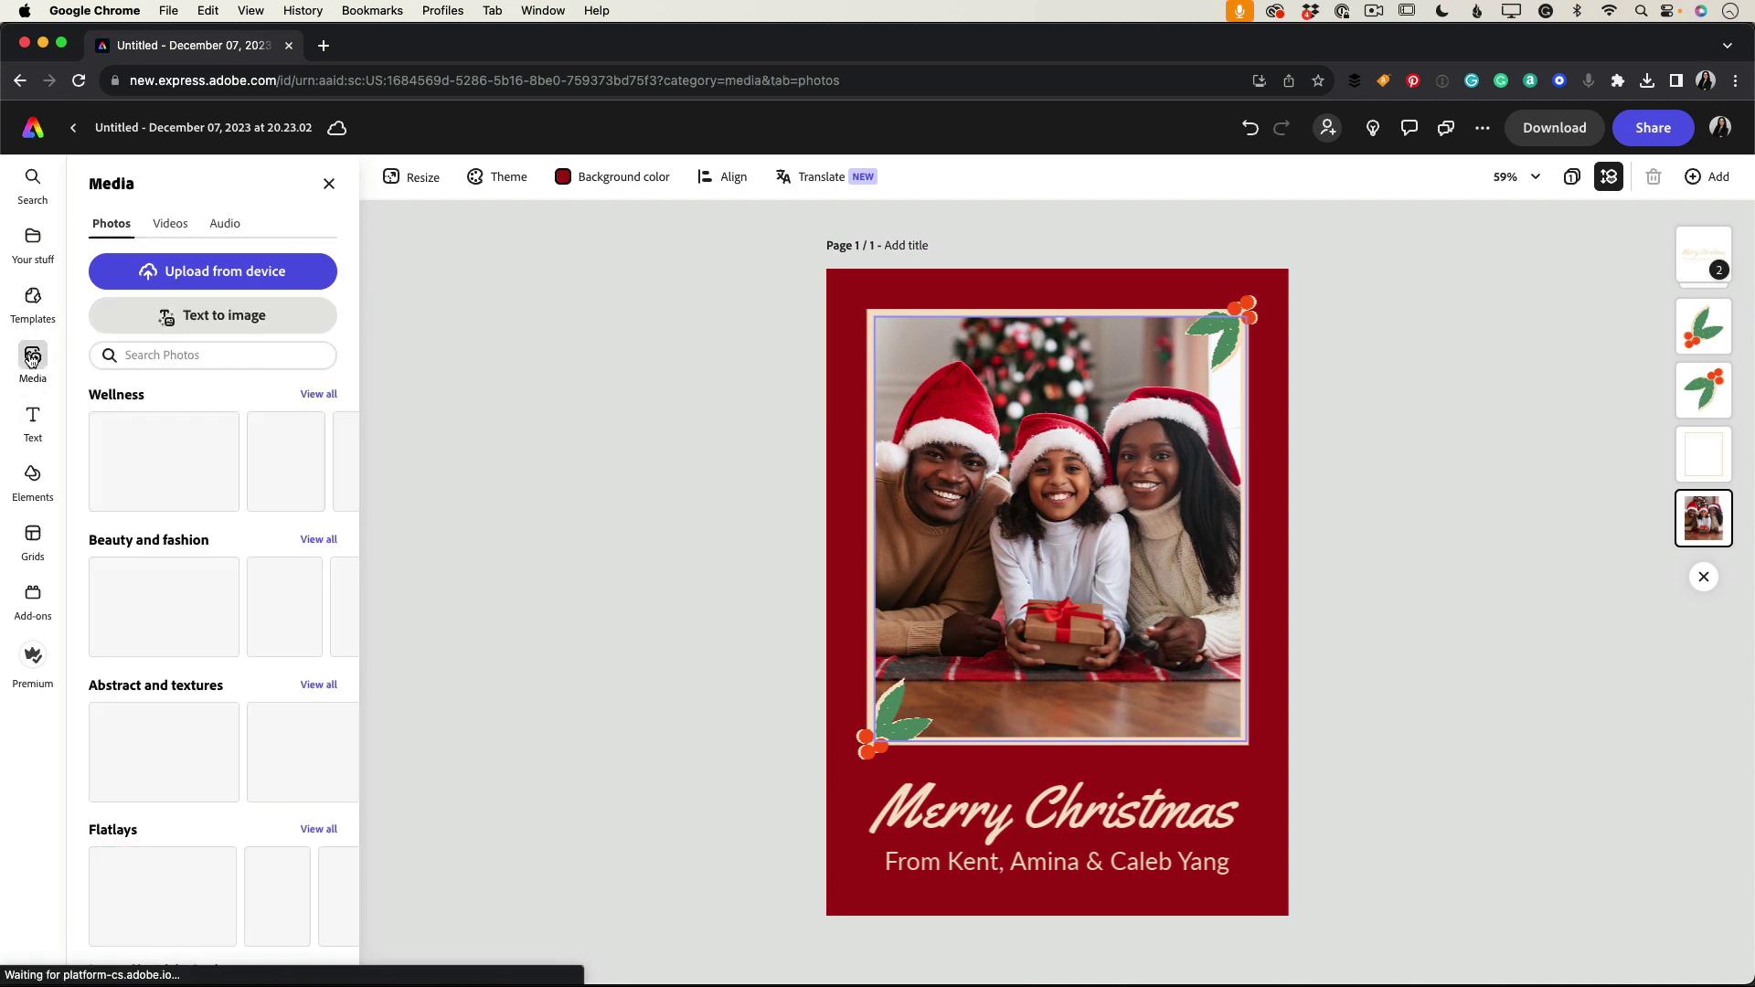
click(243, 323)
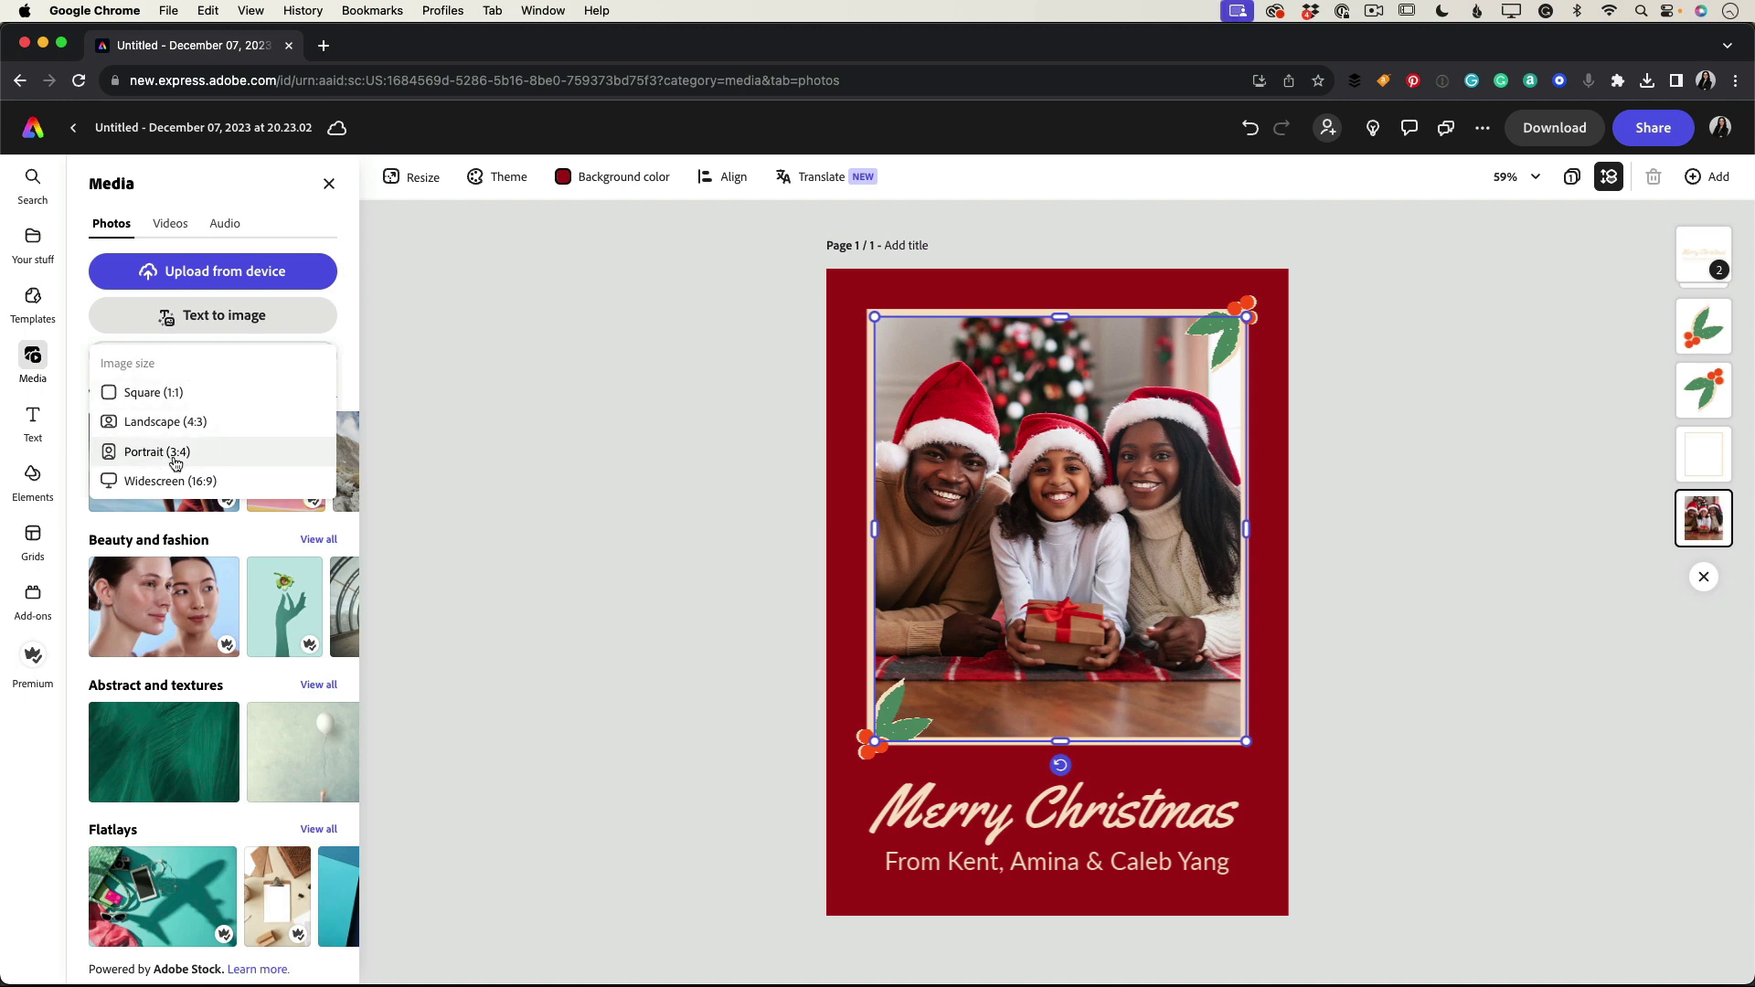
click(157, 451)
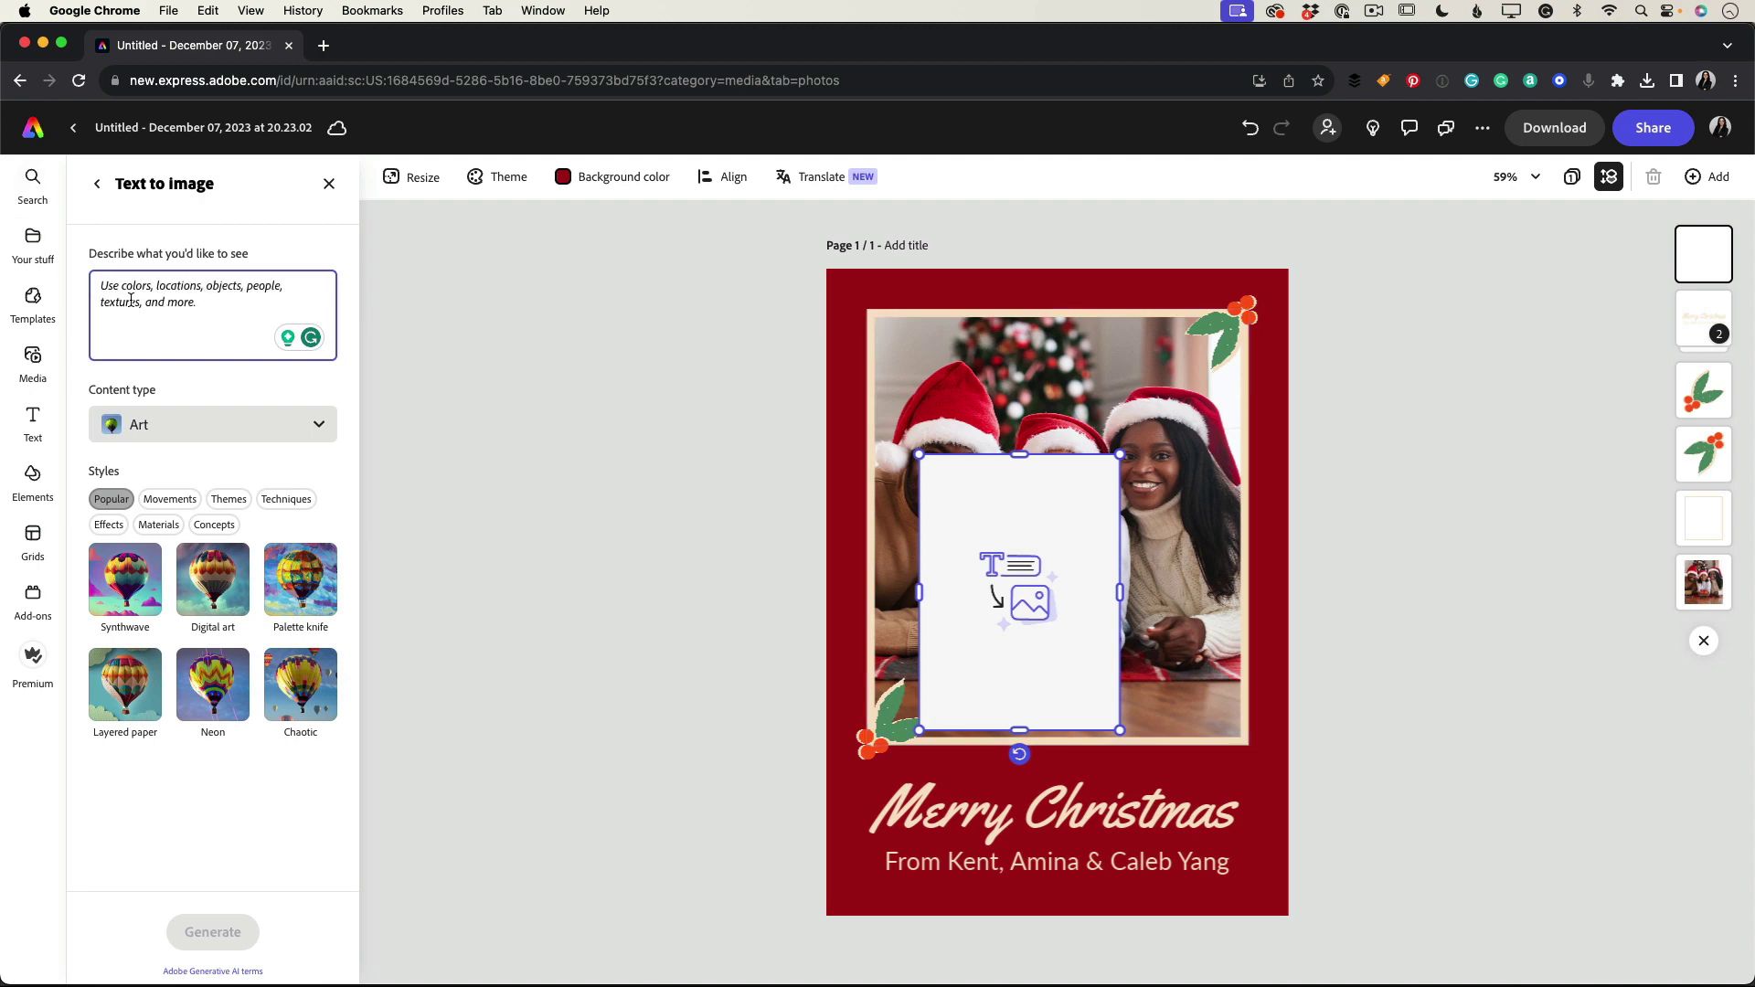
text(Christmas background)
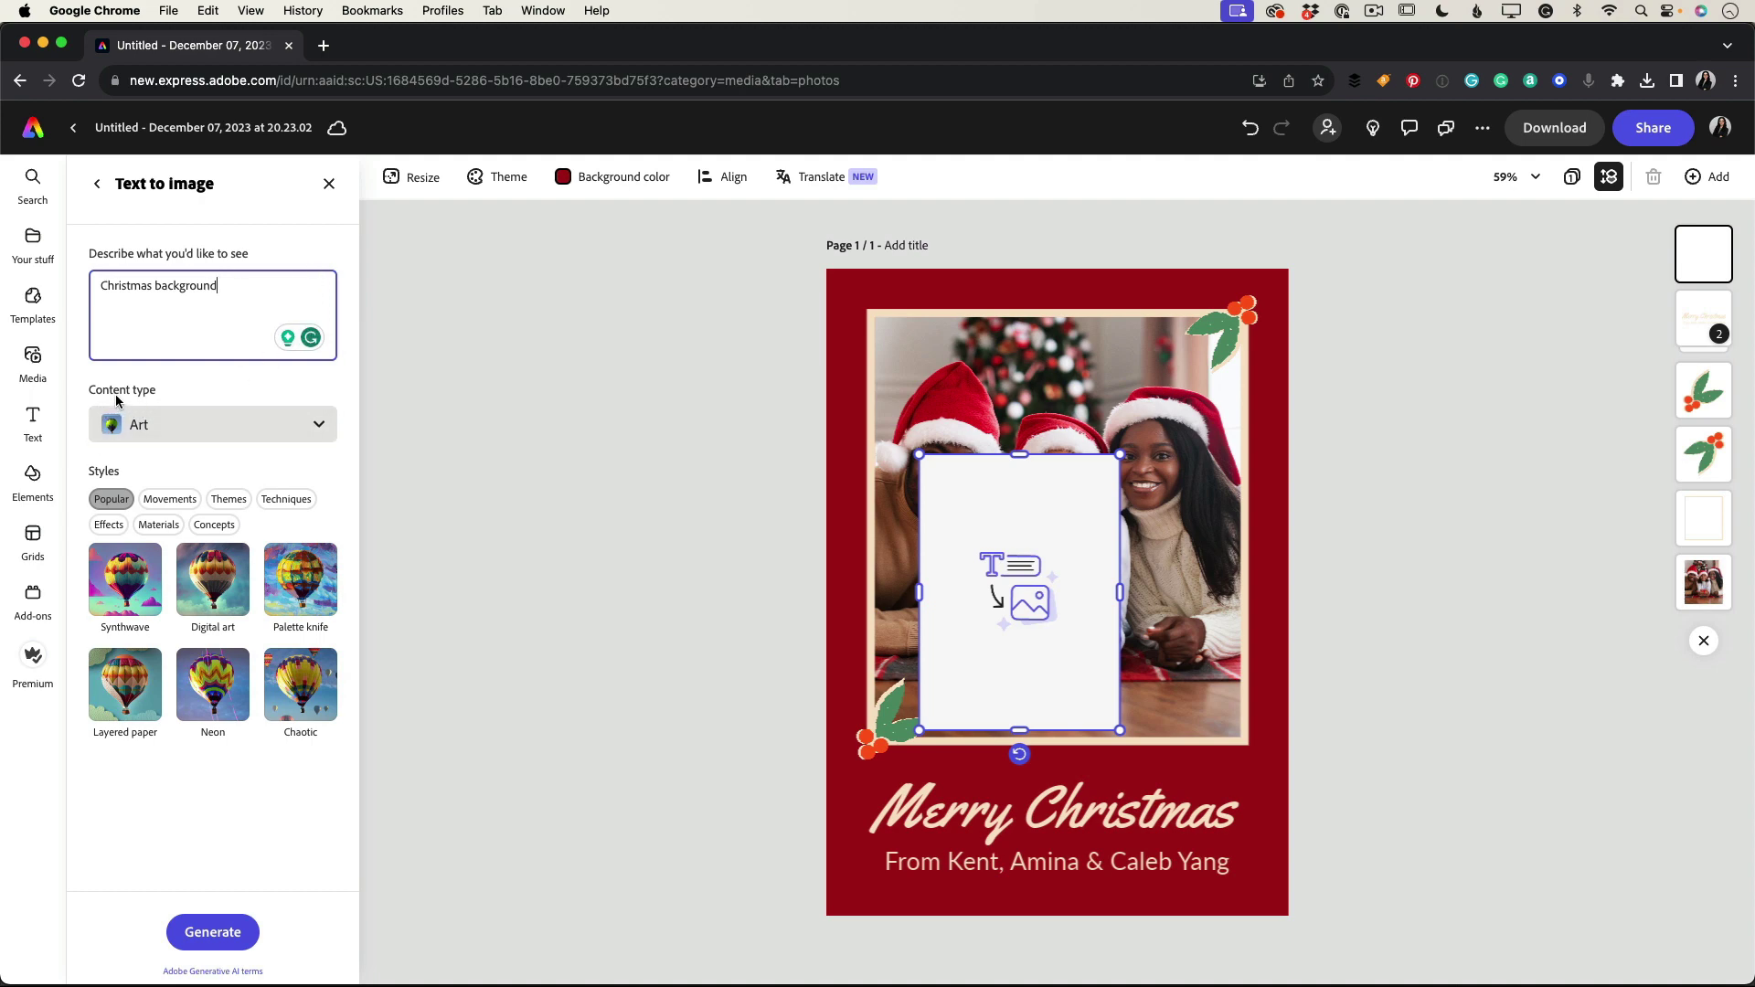
click(196, 428)
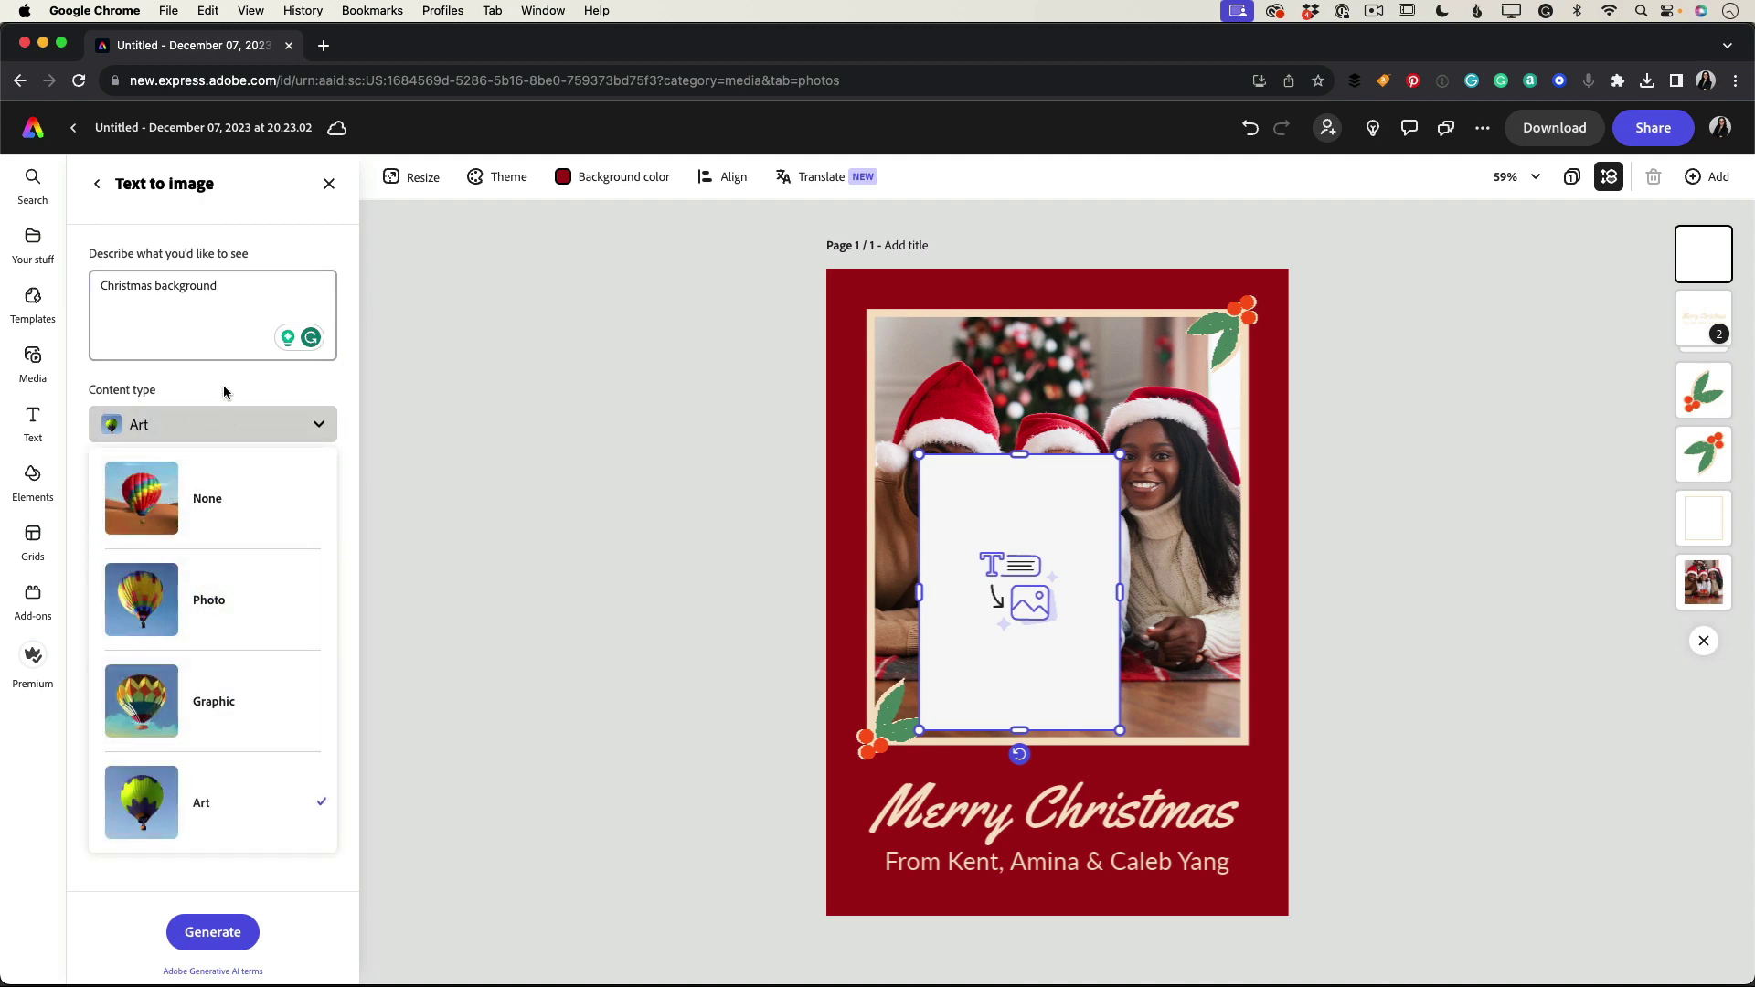
click(226, 392)
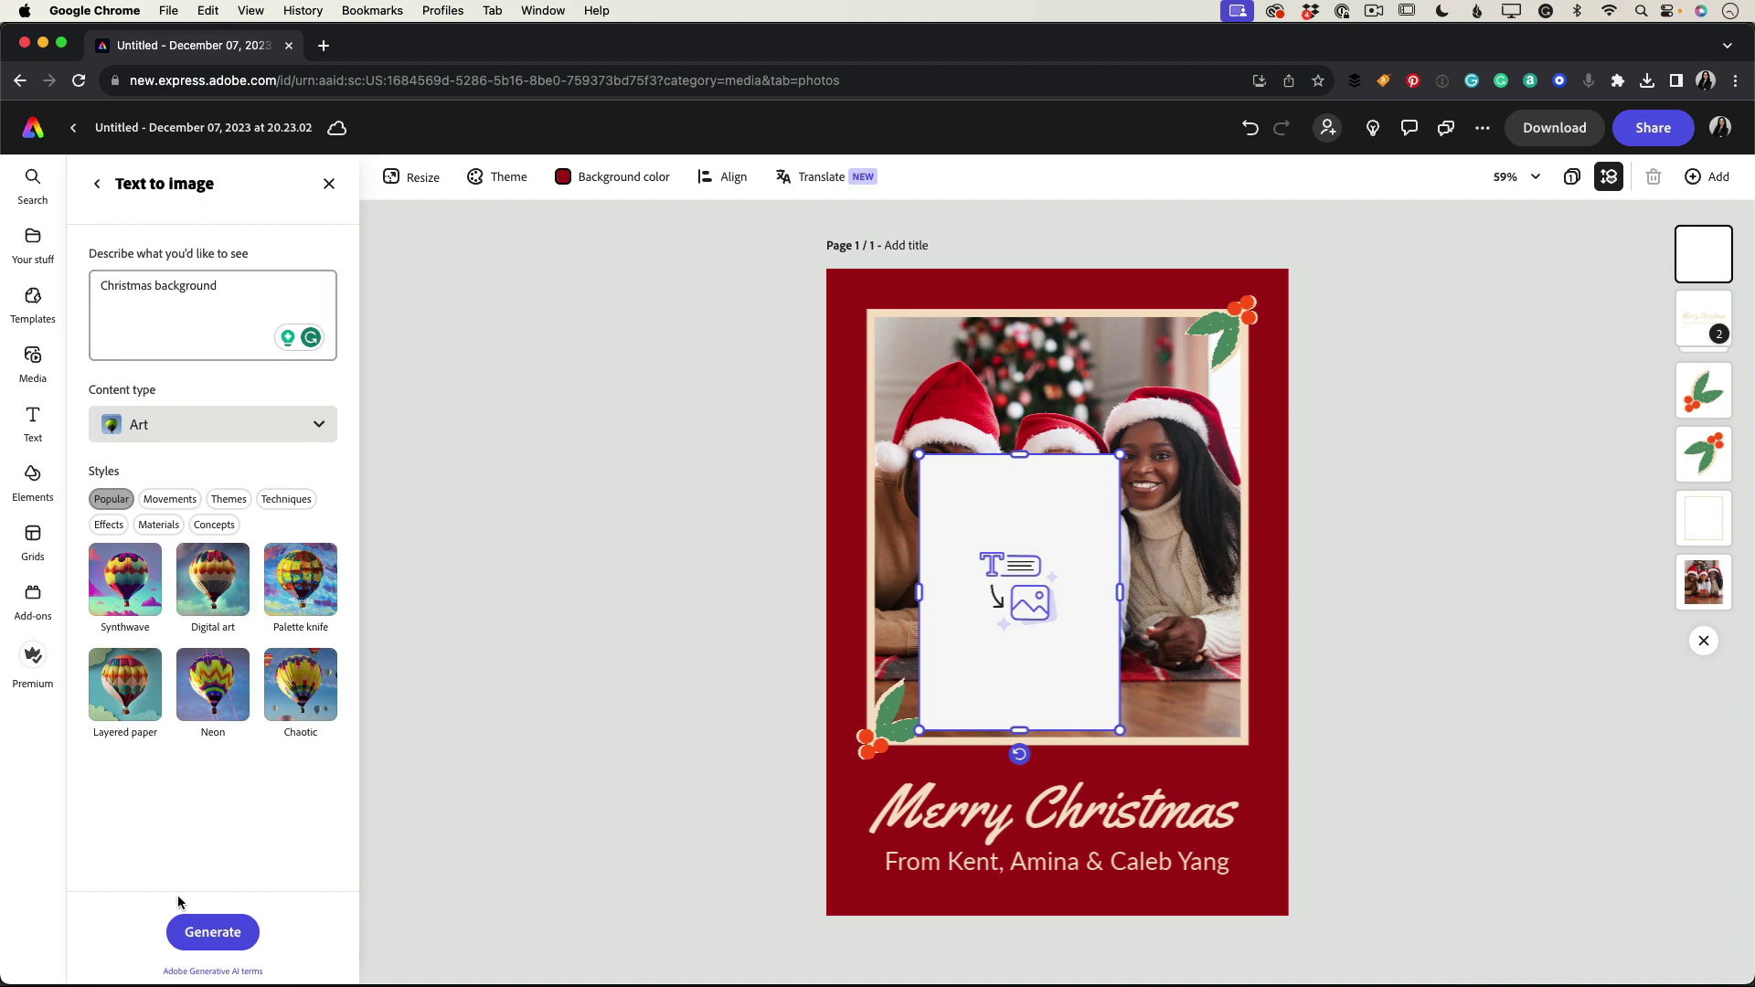
click(211, 932)
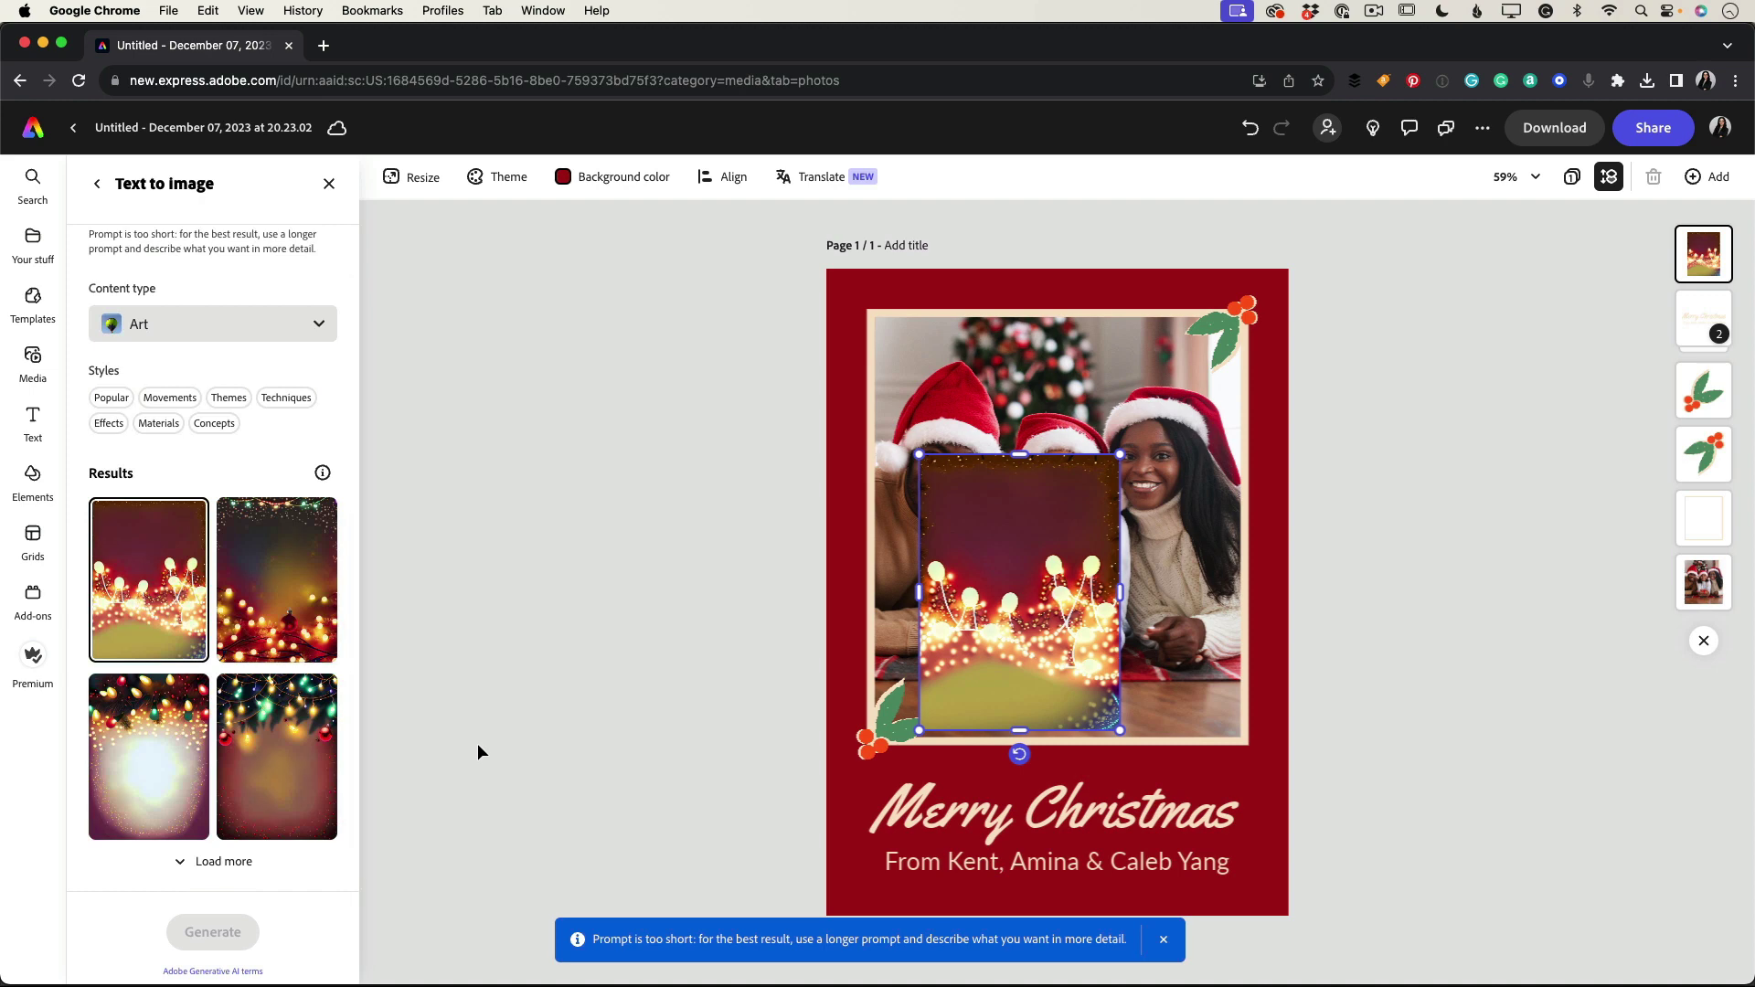
Step: Place the fourth result, the hanging Christmas lights, and set it as the page background
click(271, 761)
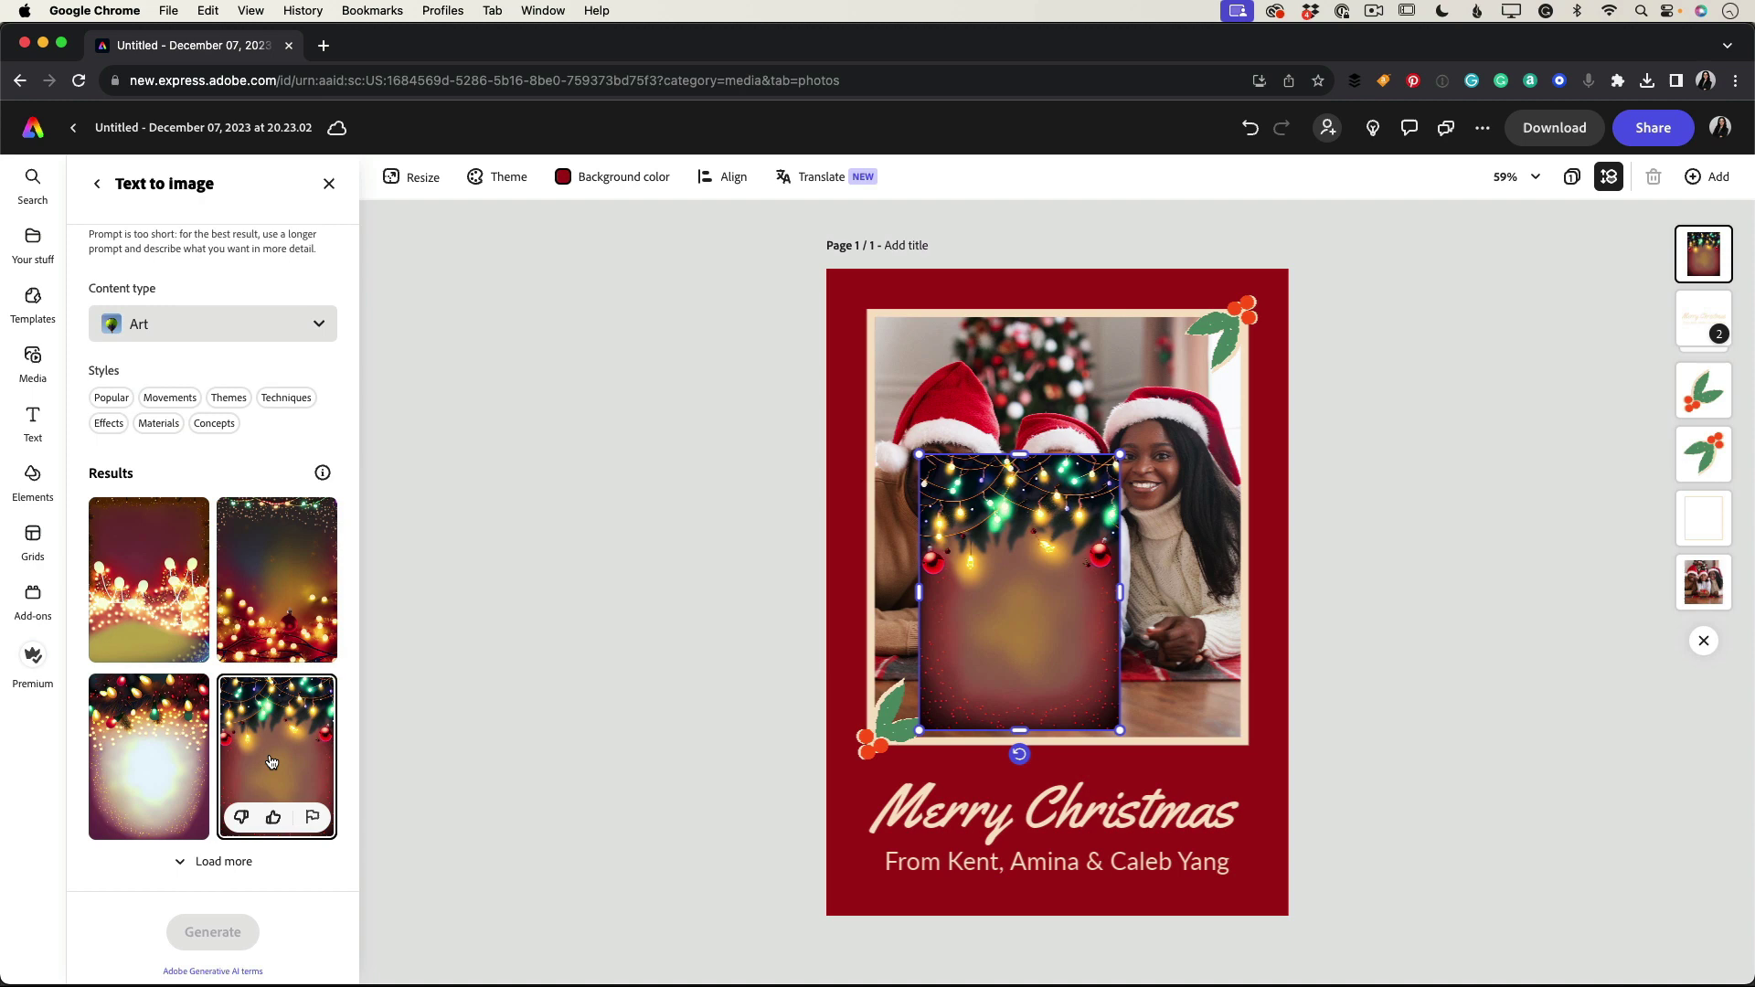
click(676, 544)
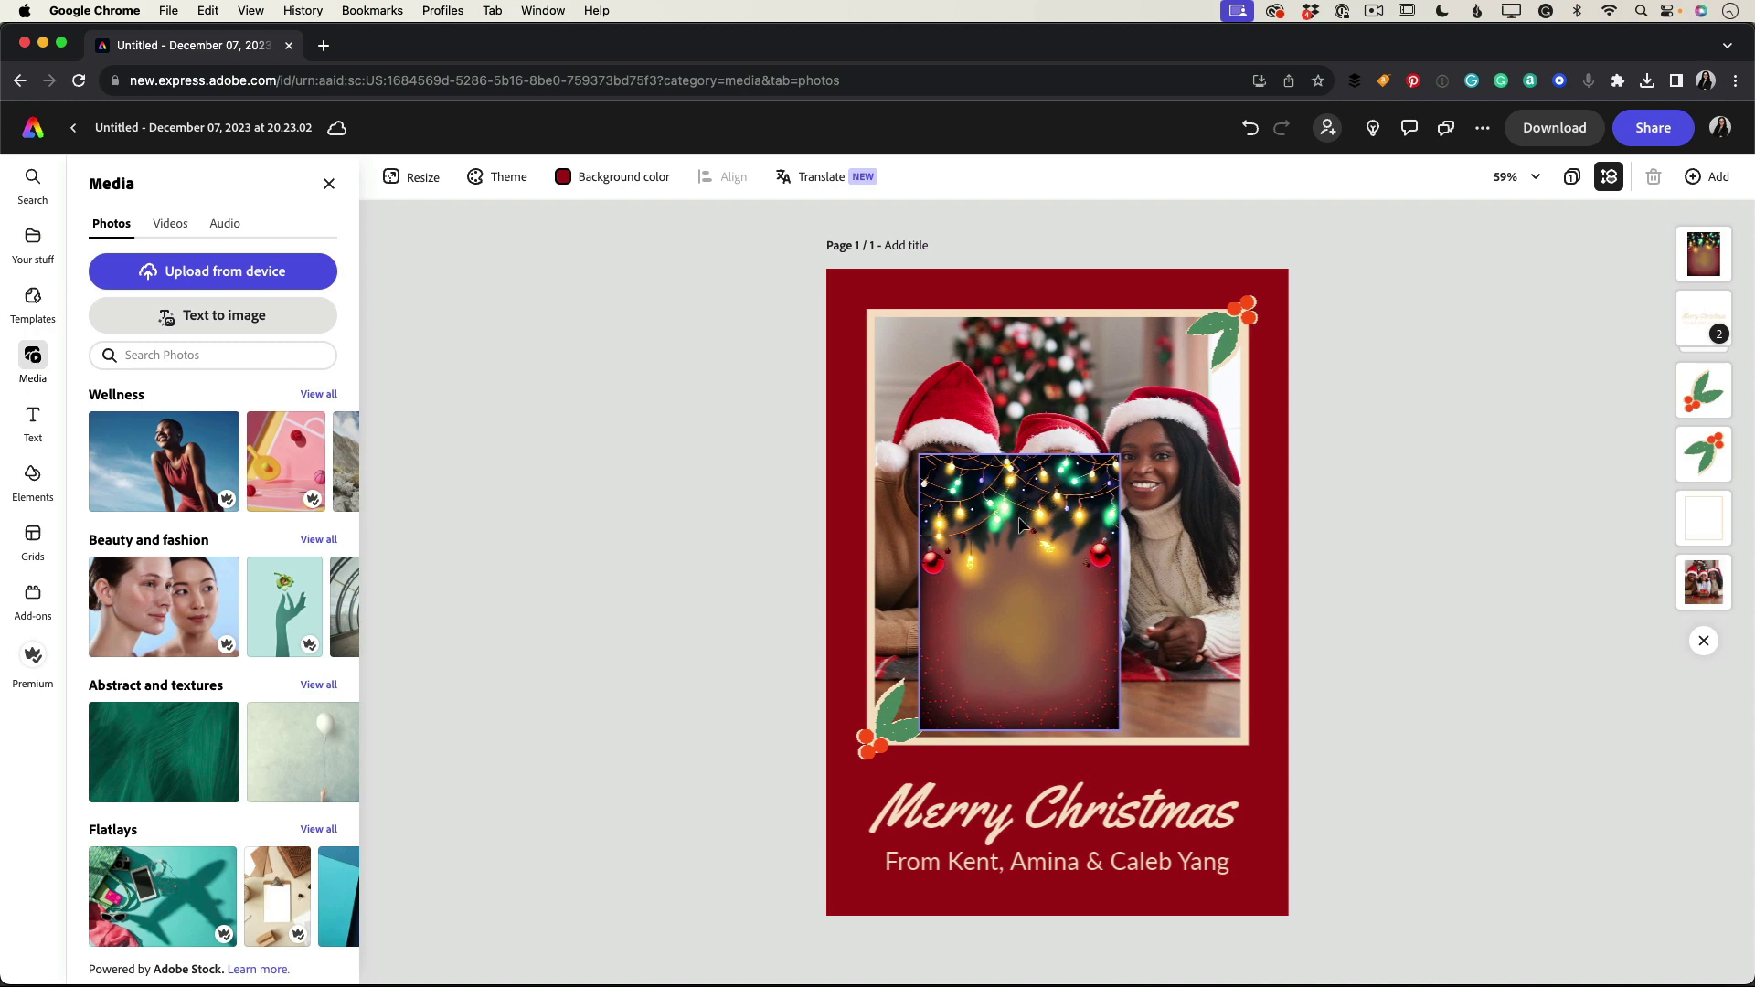
click(1018, 545)
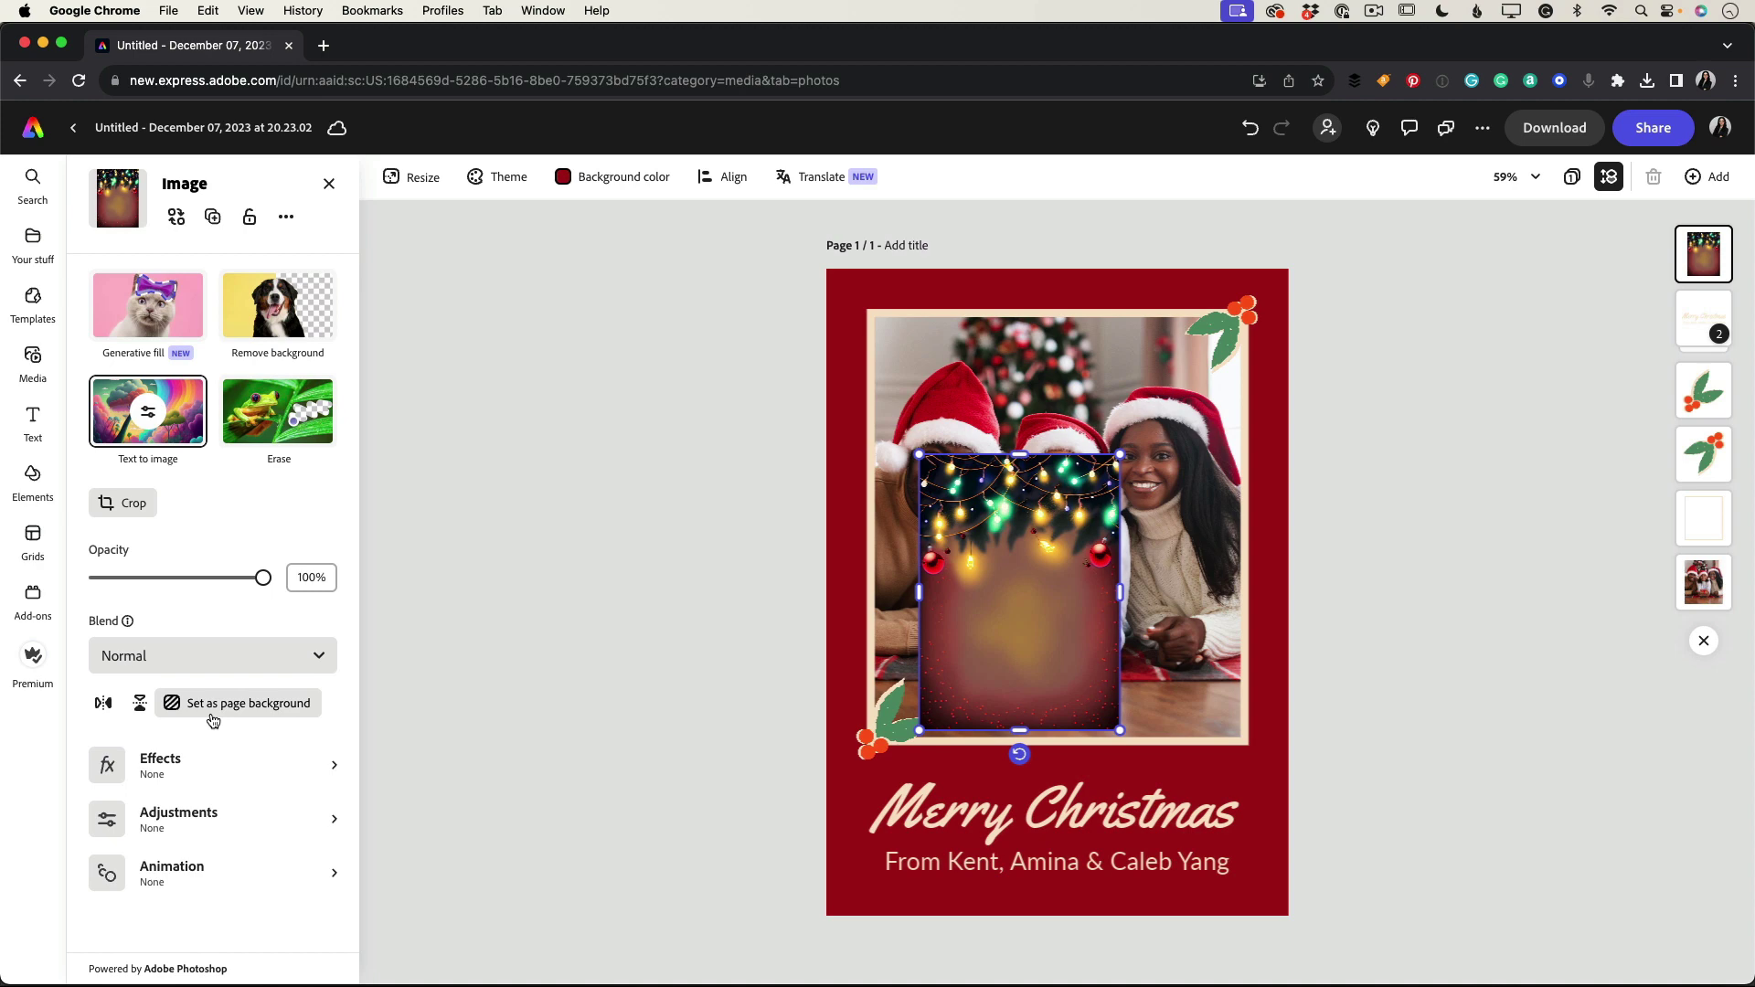
click(214, 704)
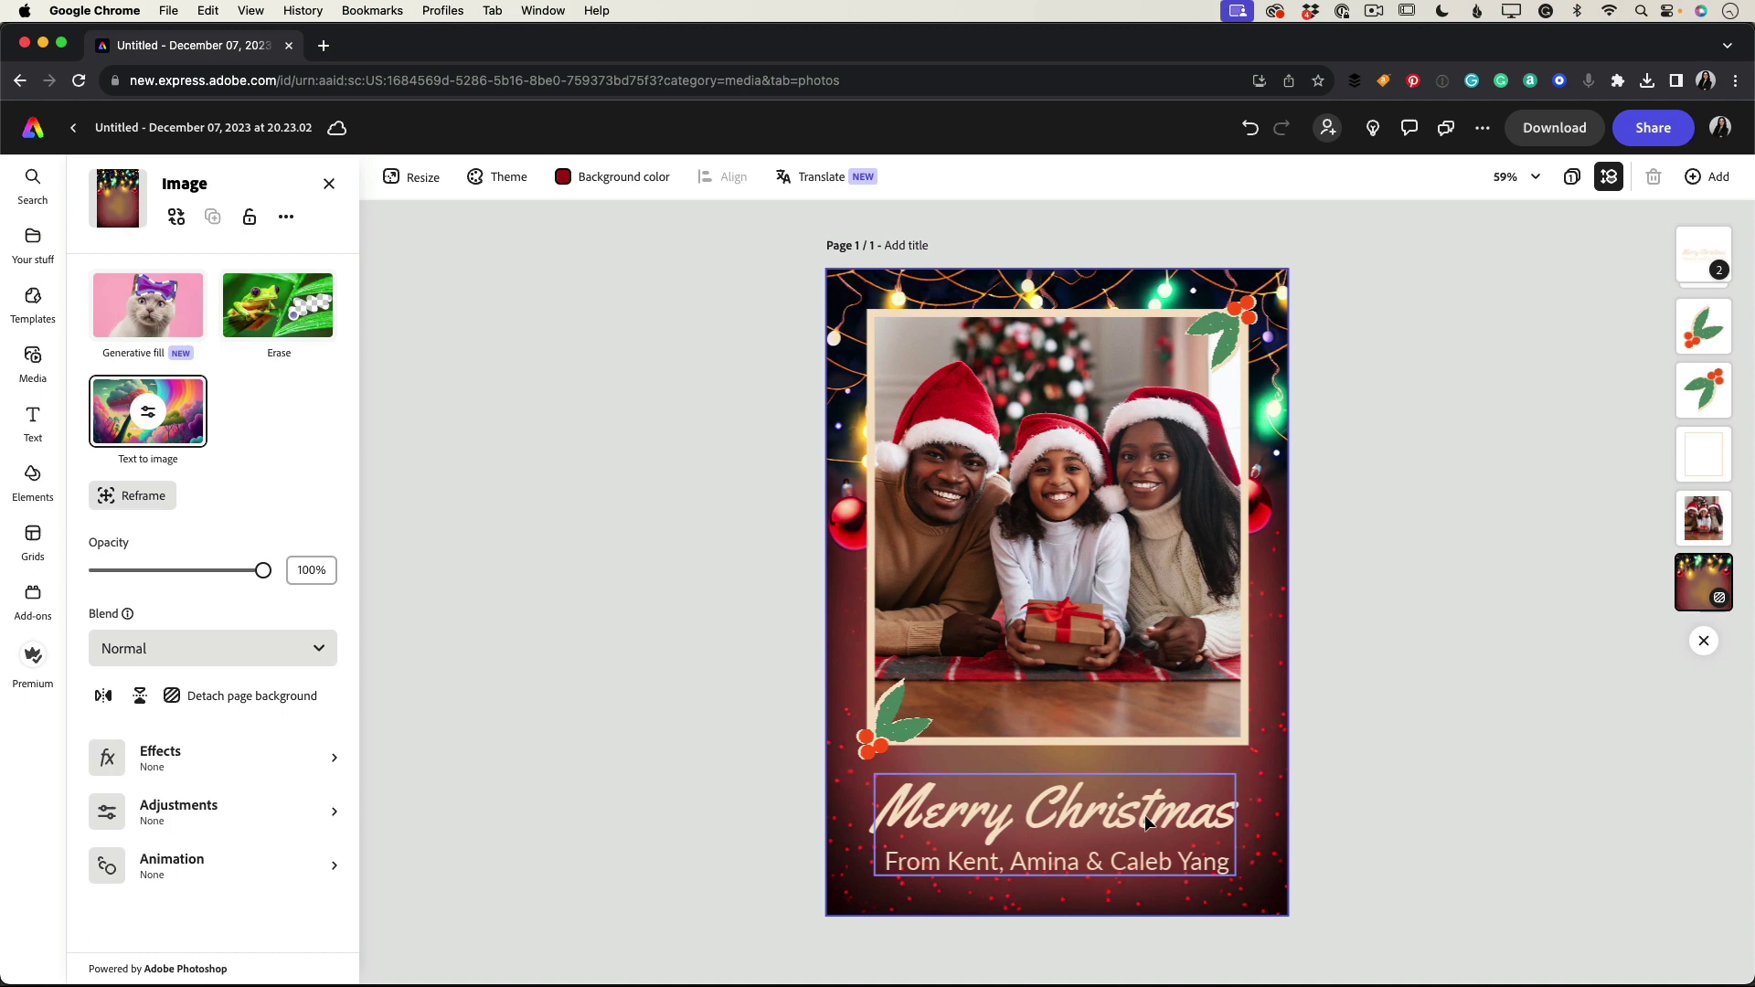
Step: Select the old family names after 'From' in the bottom greeting line for retyping
click(1075, 872)
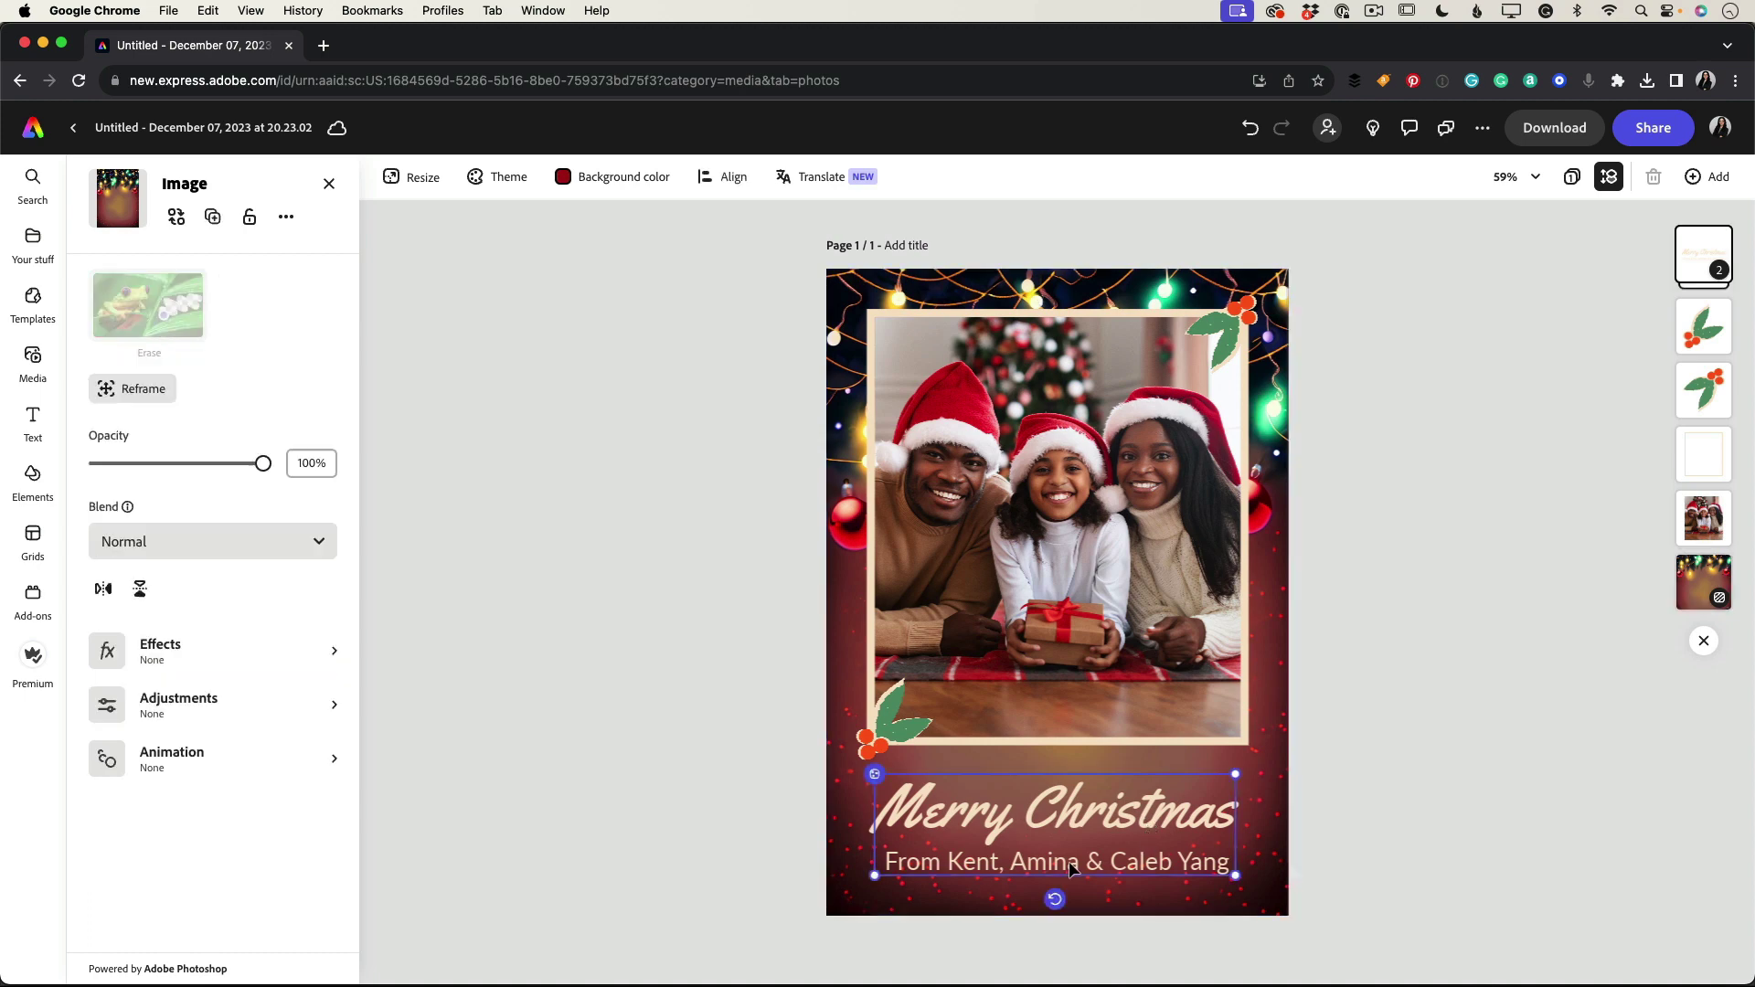
double_click(1037, 868)
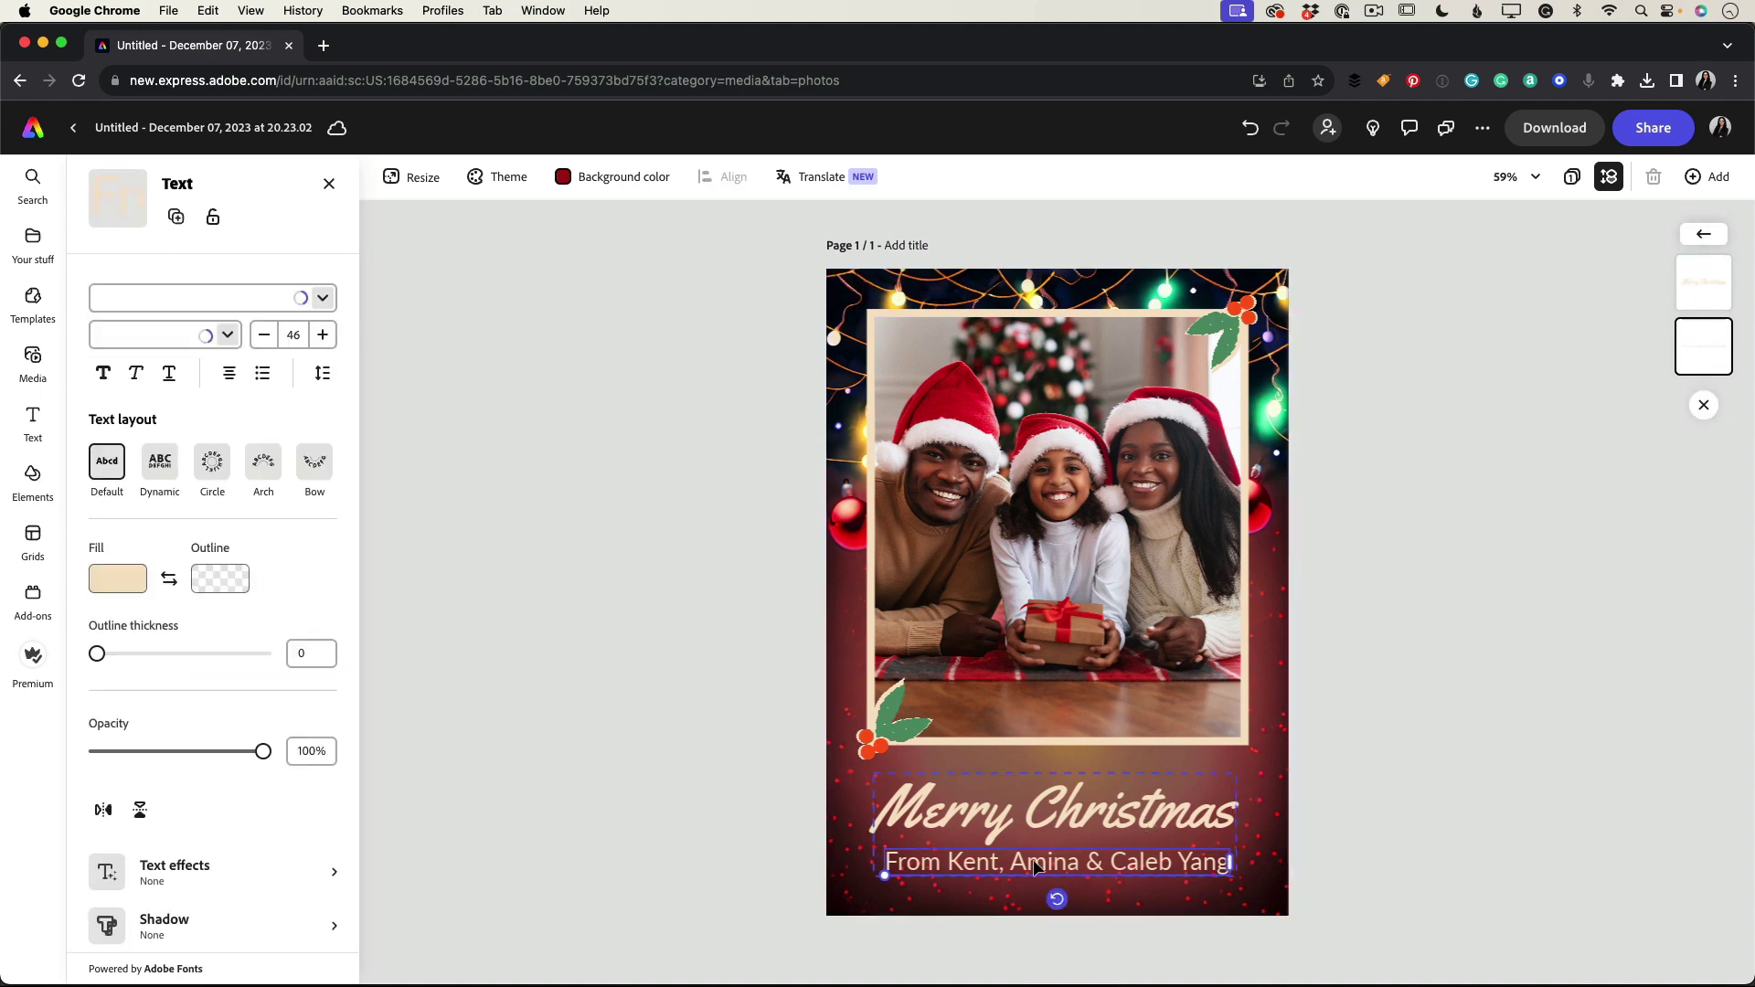
key(super+a)
click(949, 861)
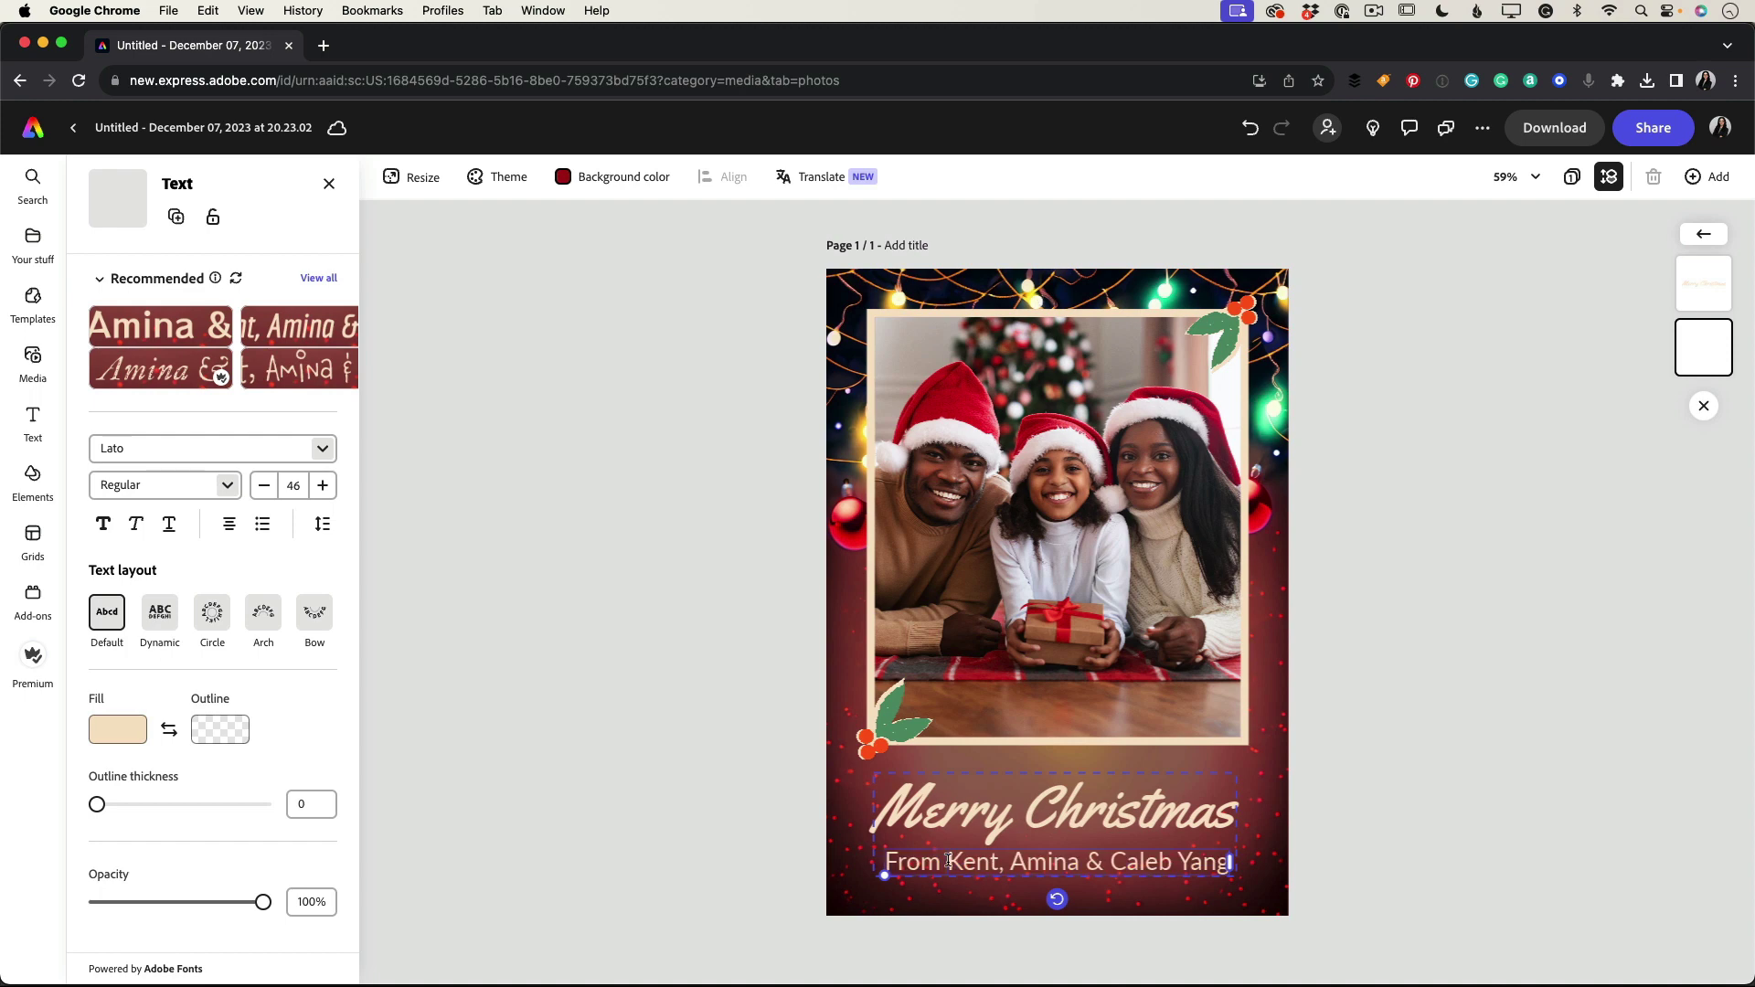
drag(949, 862, 1235, 861)
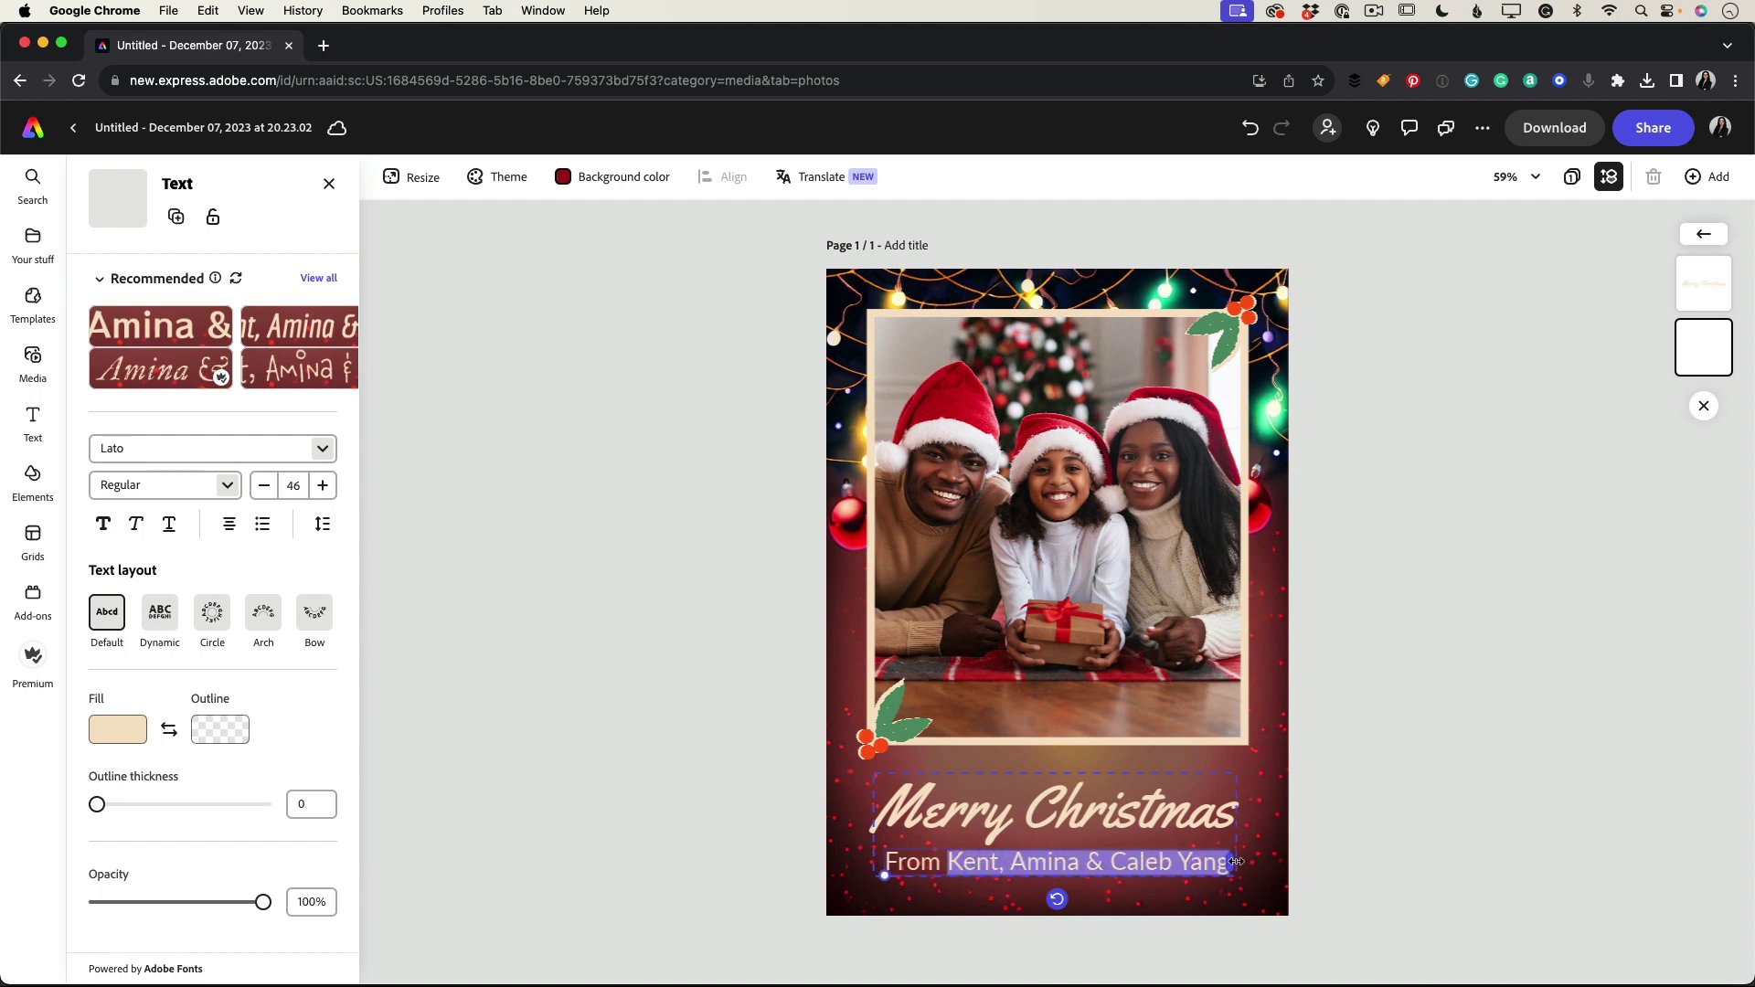
text(Te)
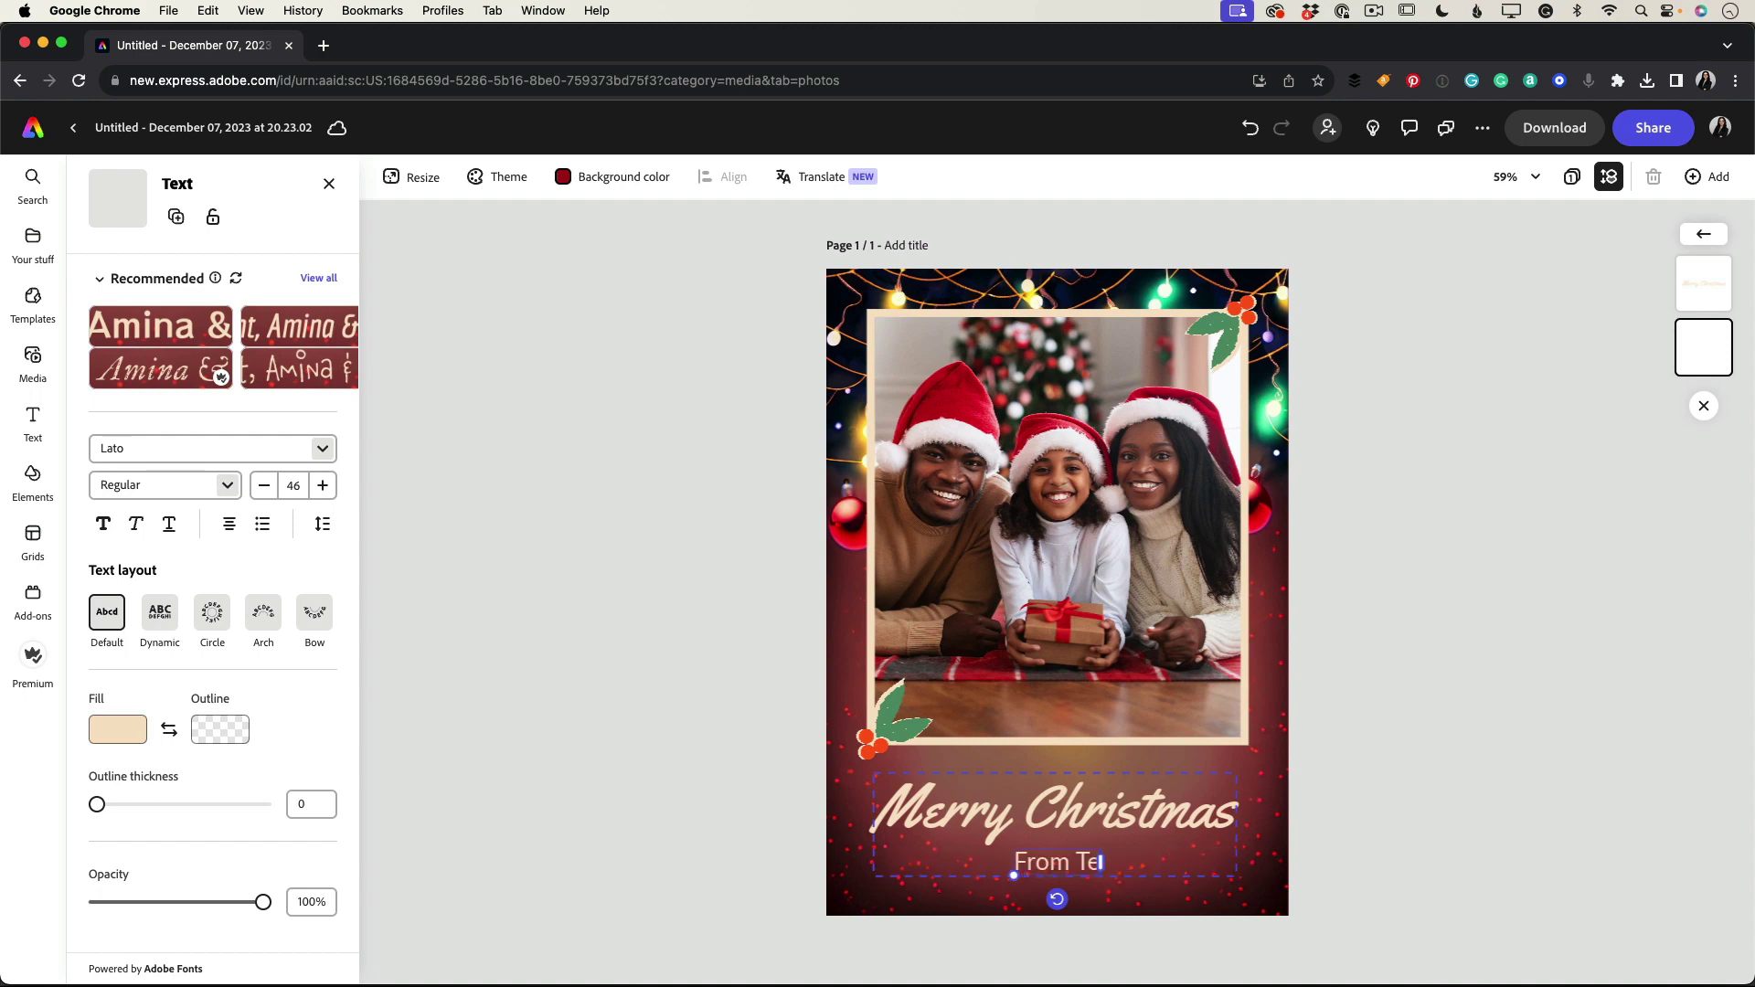
text(rry, V)
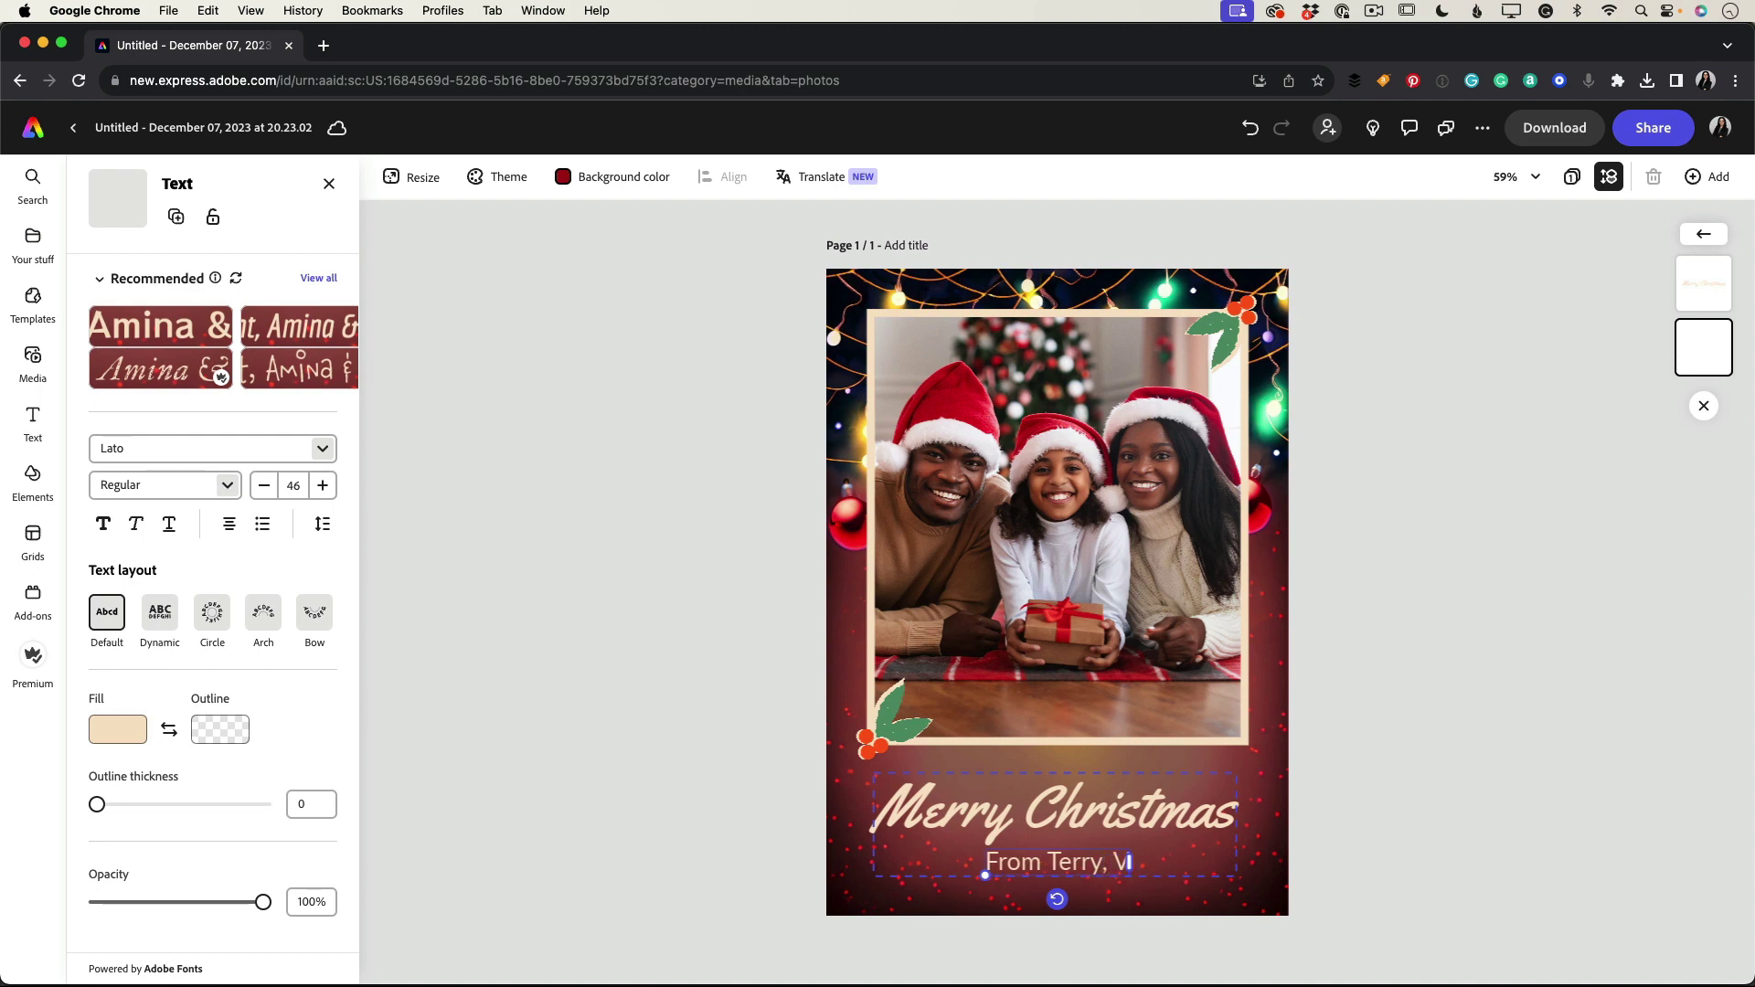
text(ictoria)
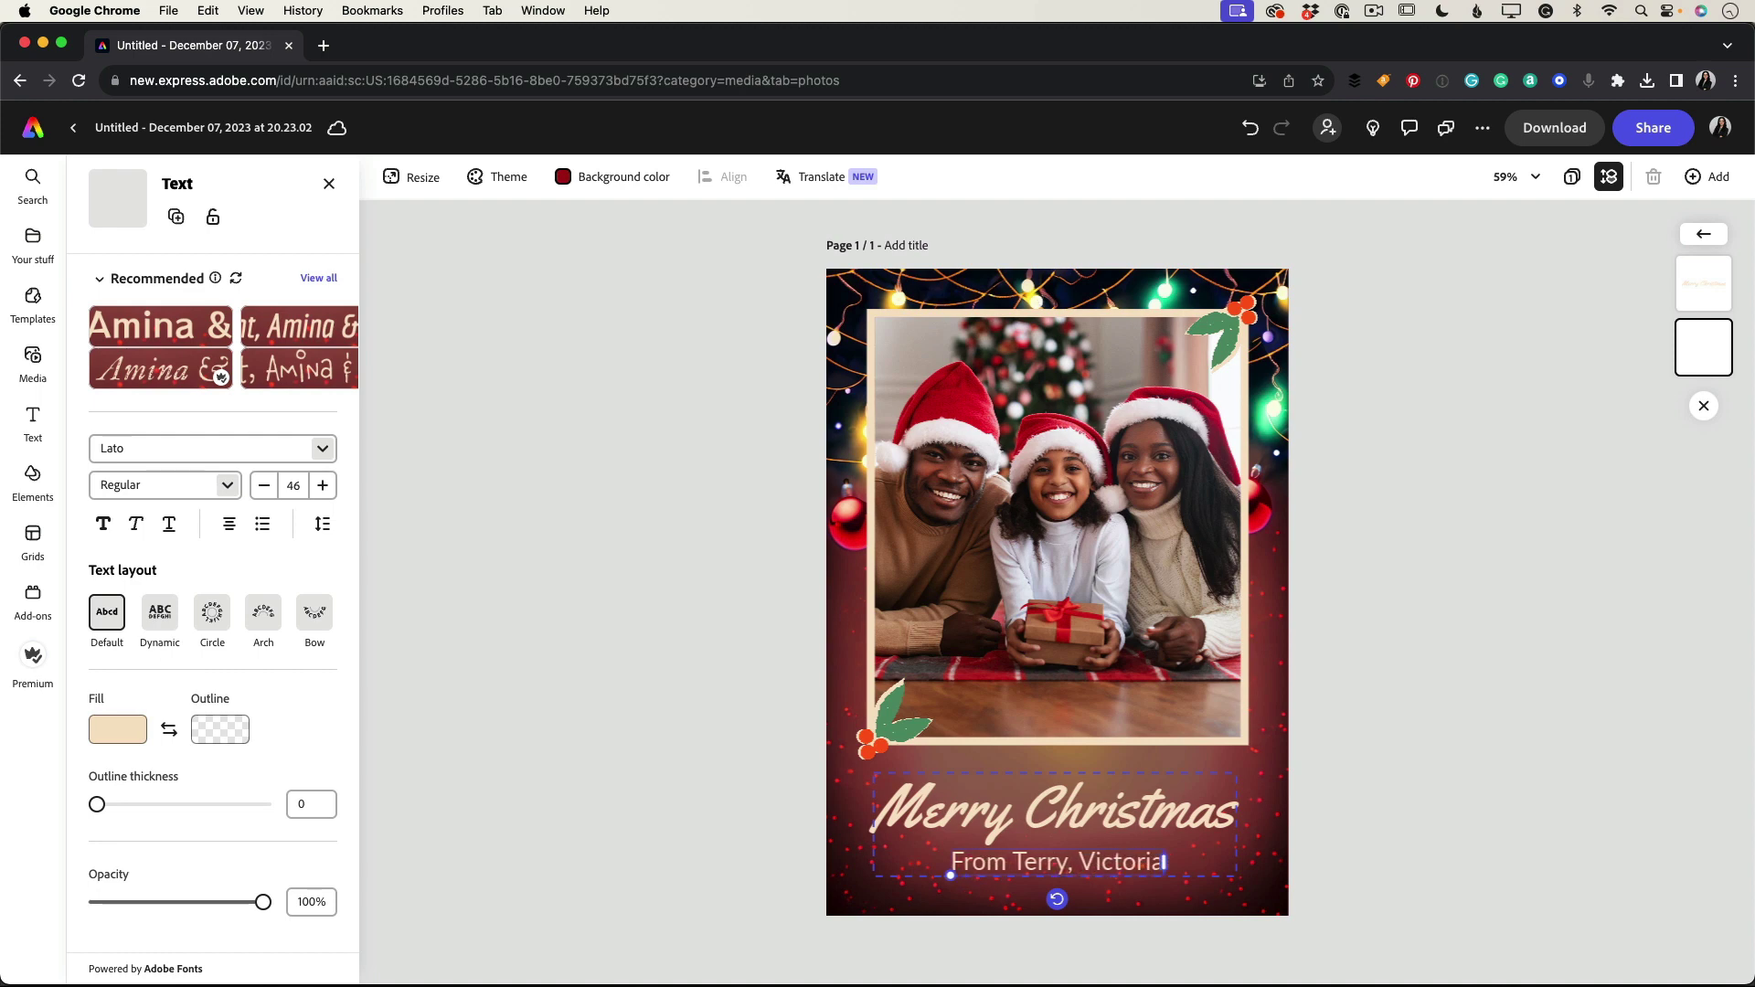
text( &)
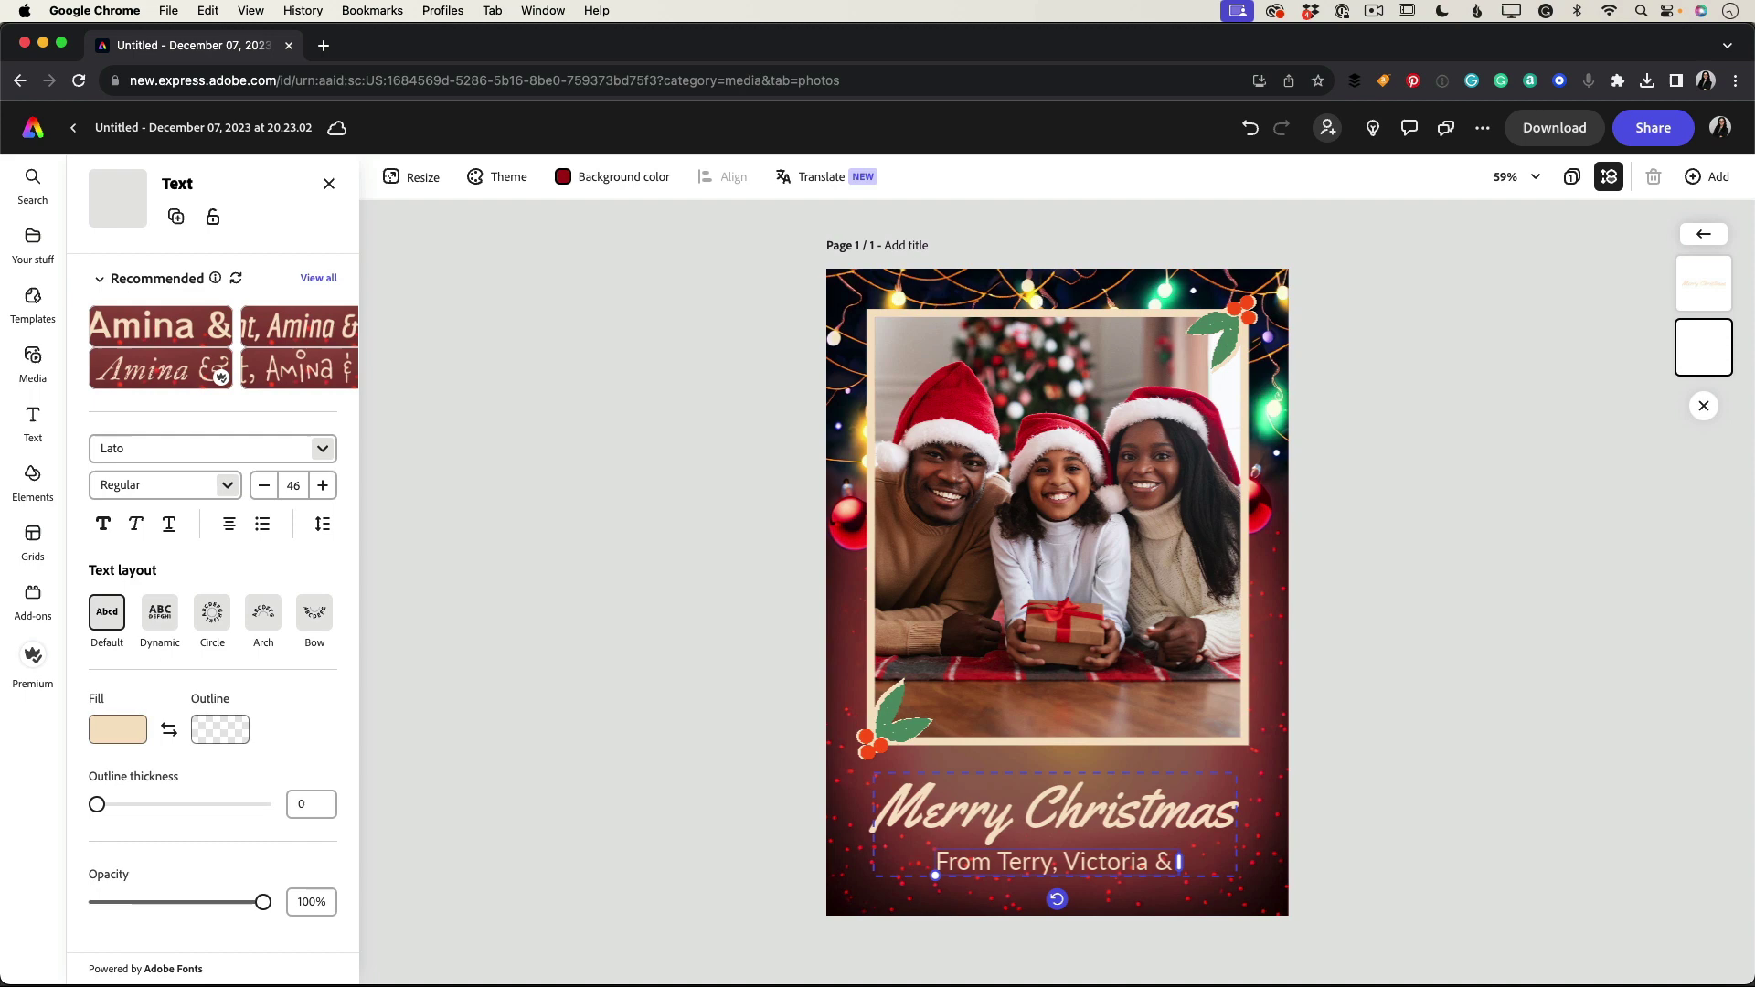
text( Marina)
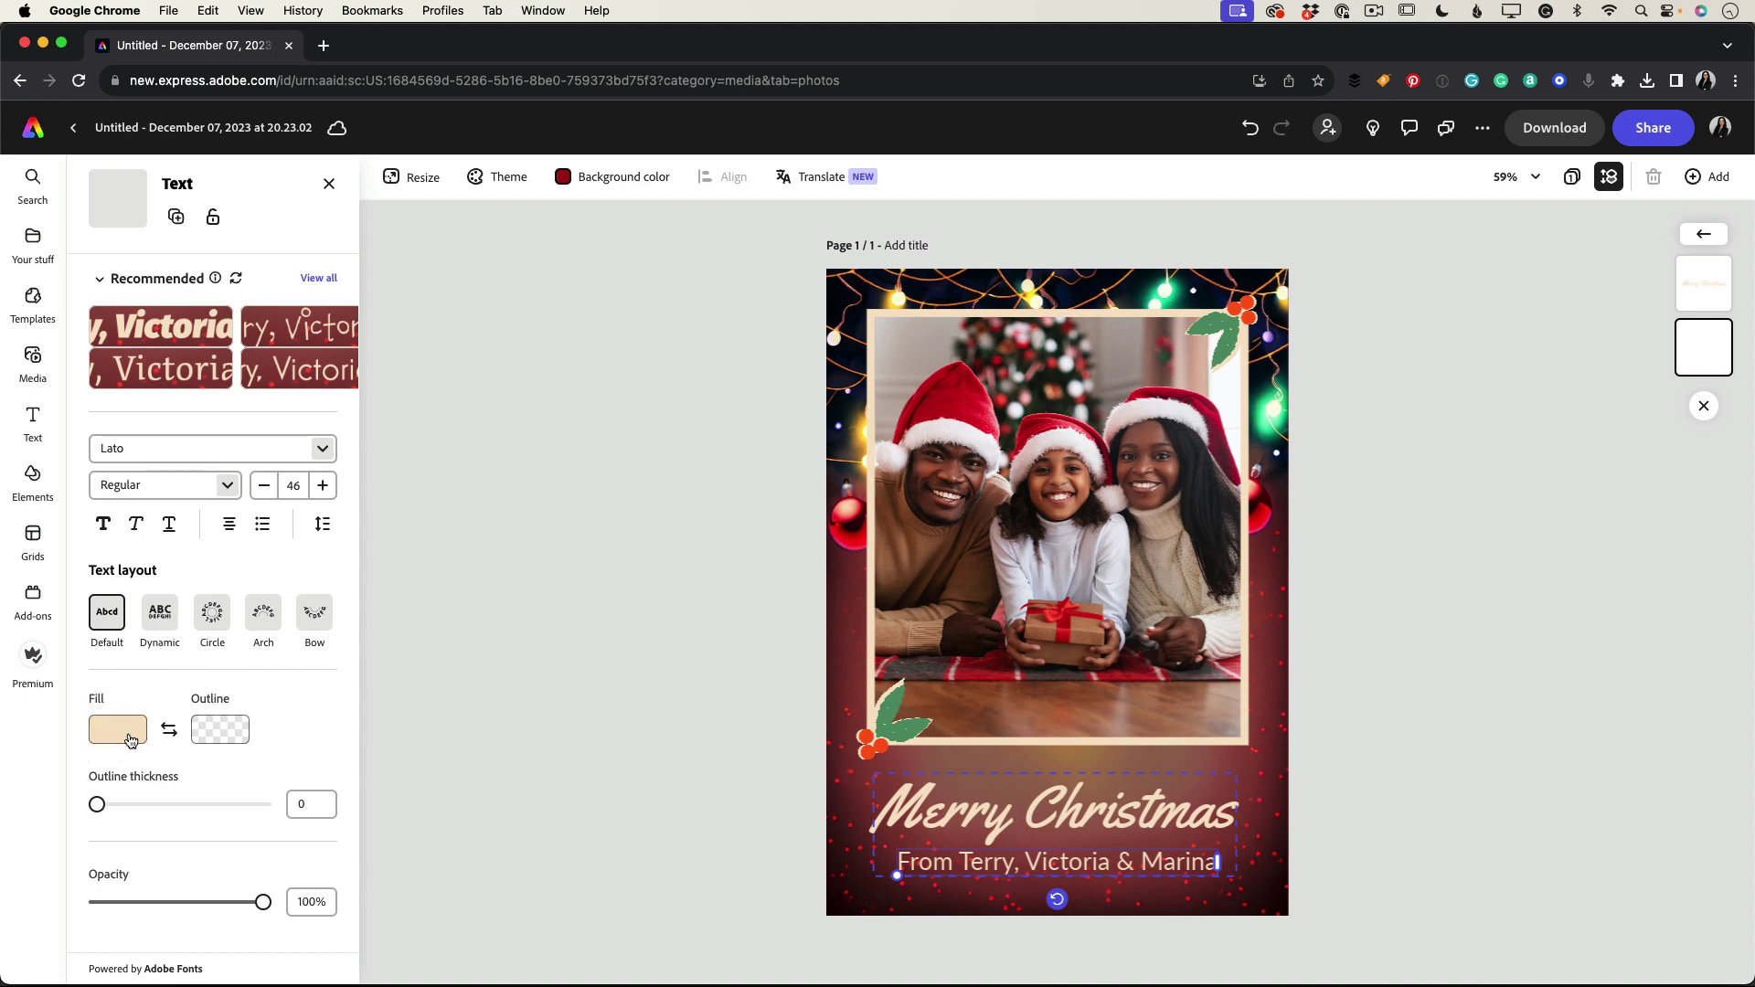
click(132, 739)
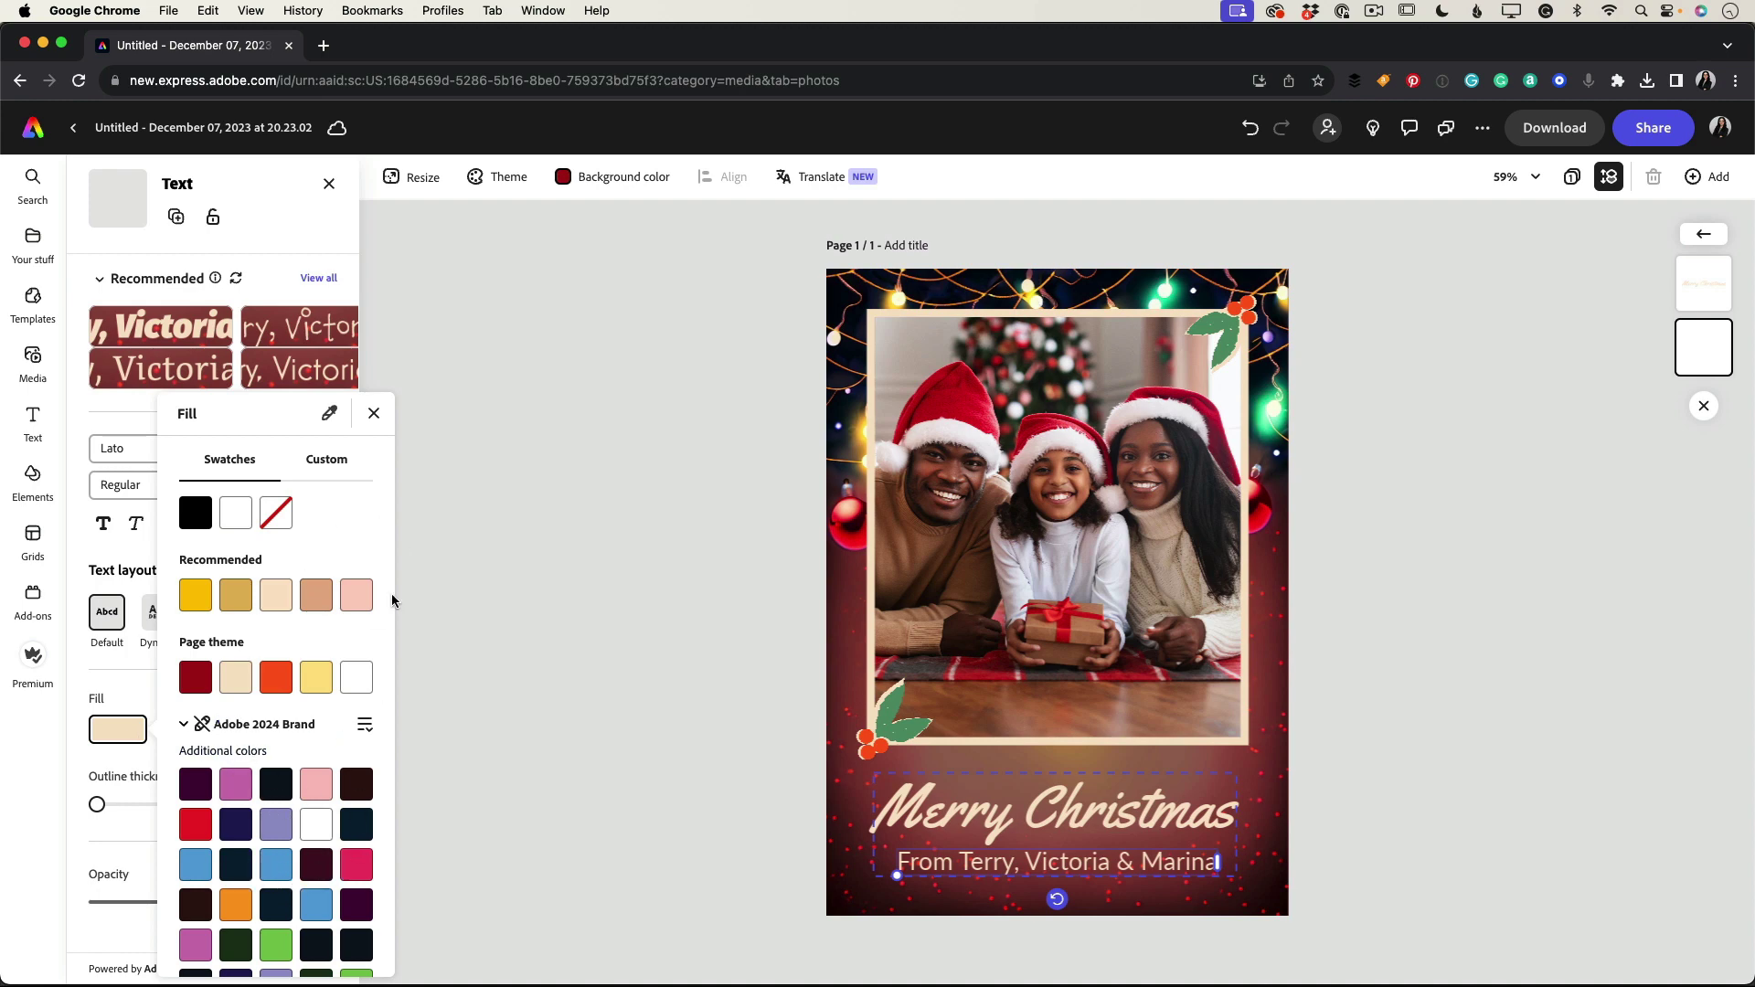
scroll(303, 903, down, 3)
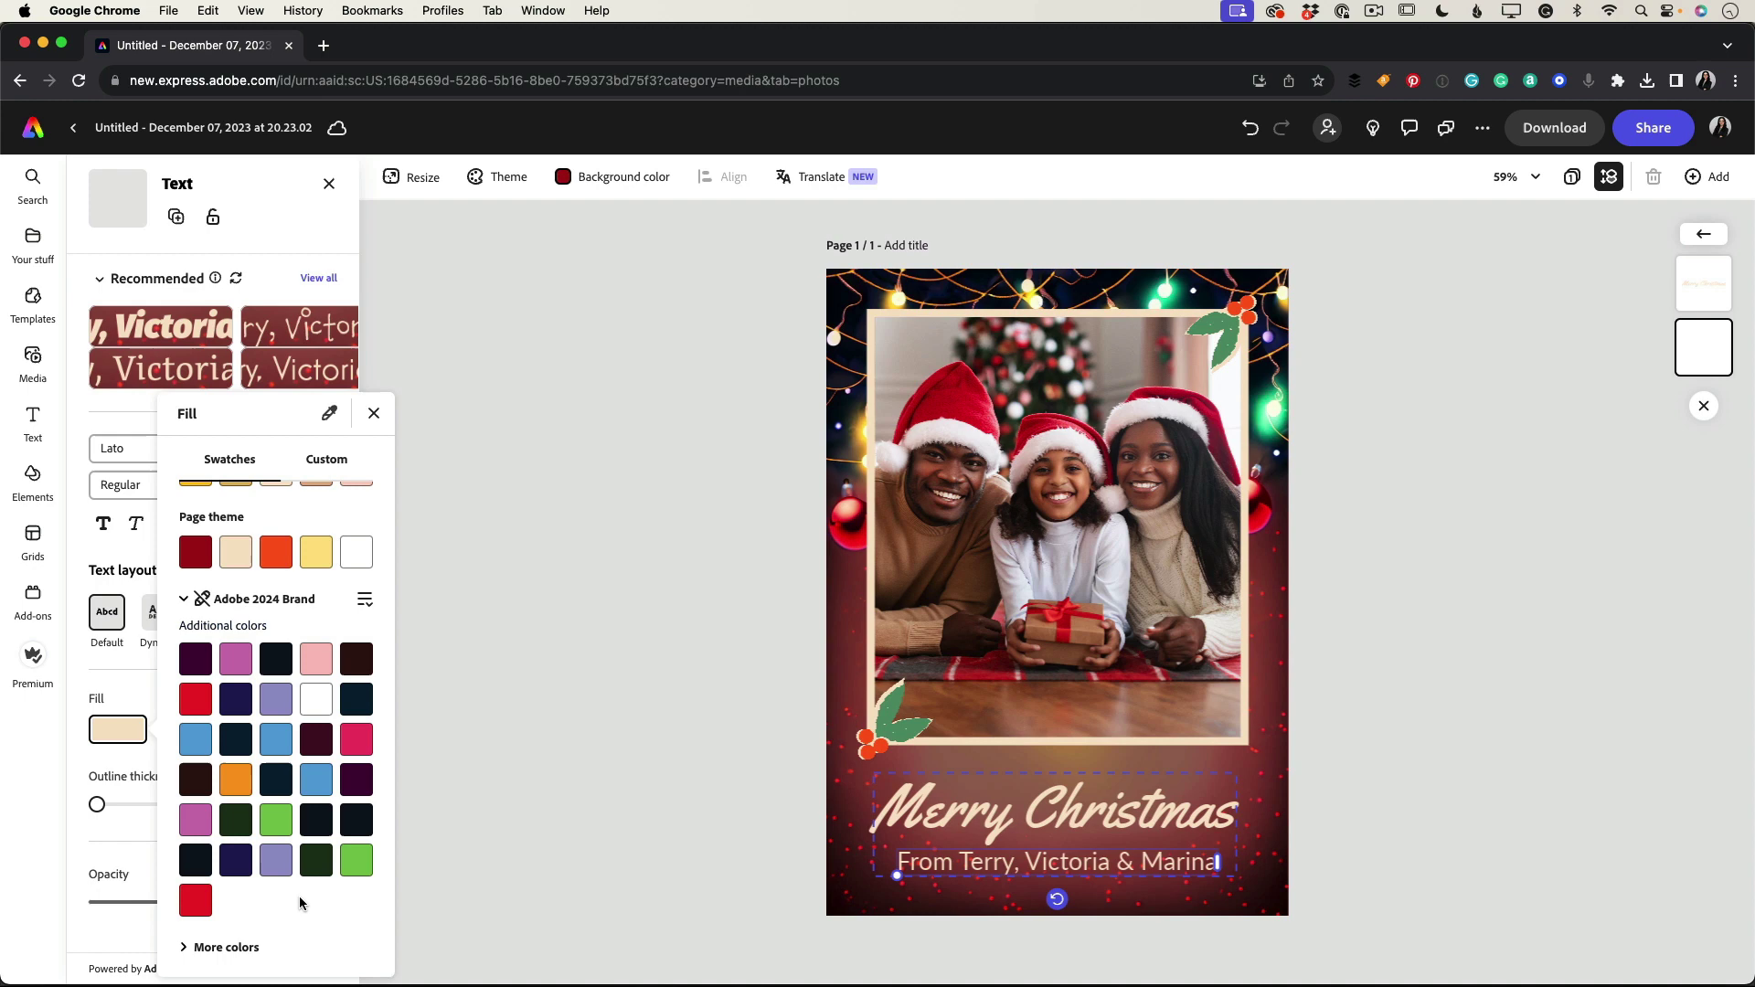
click(192, 948)
scroll(244, 823, down, 3)
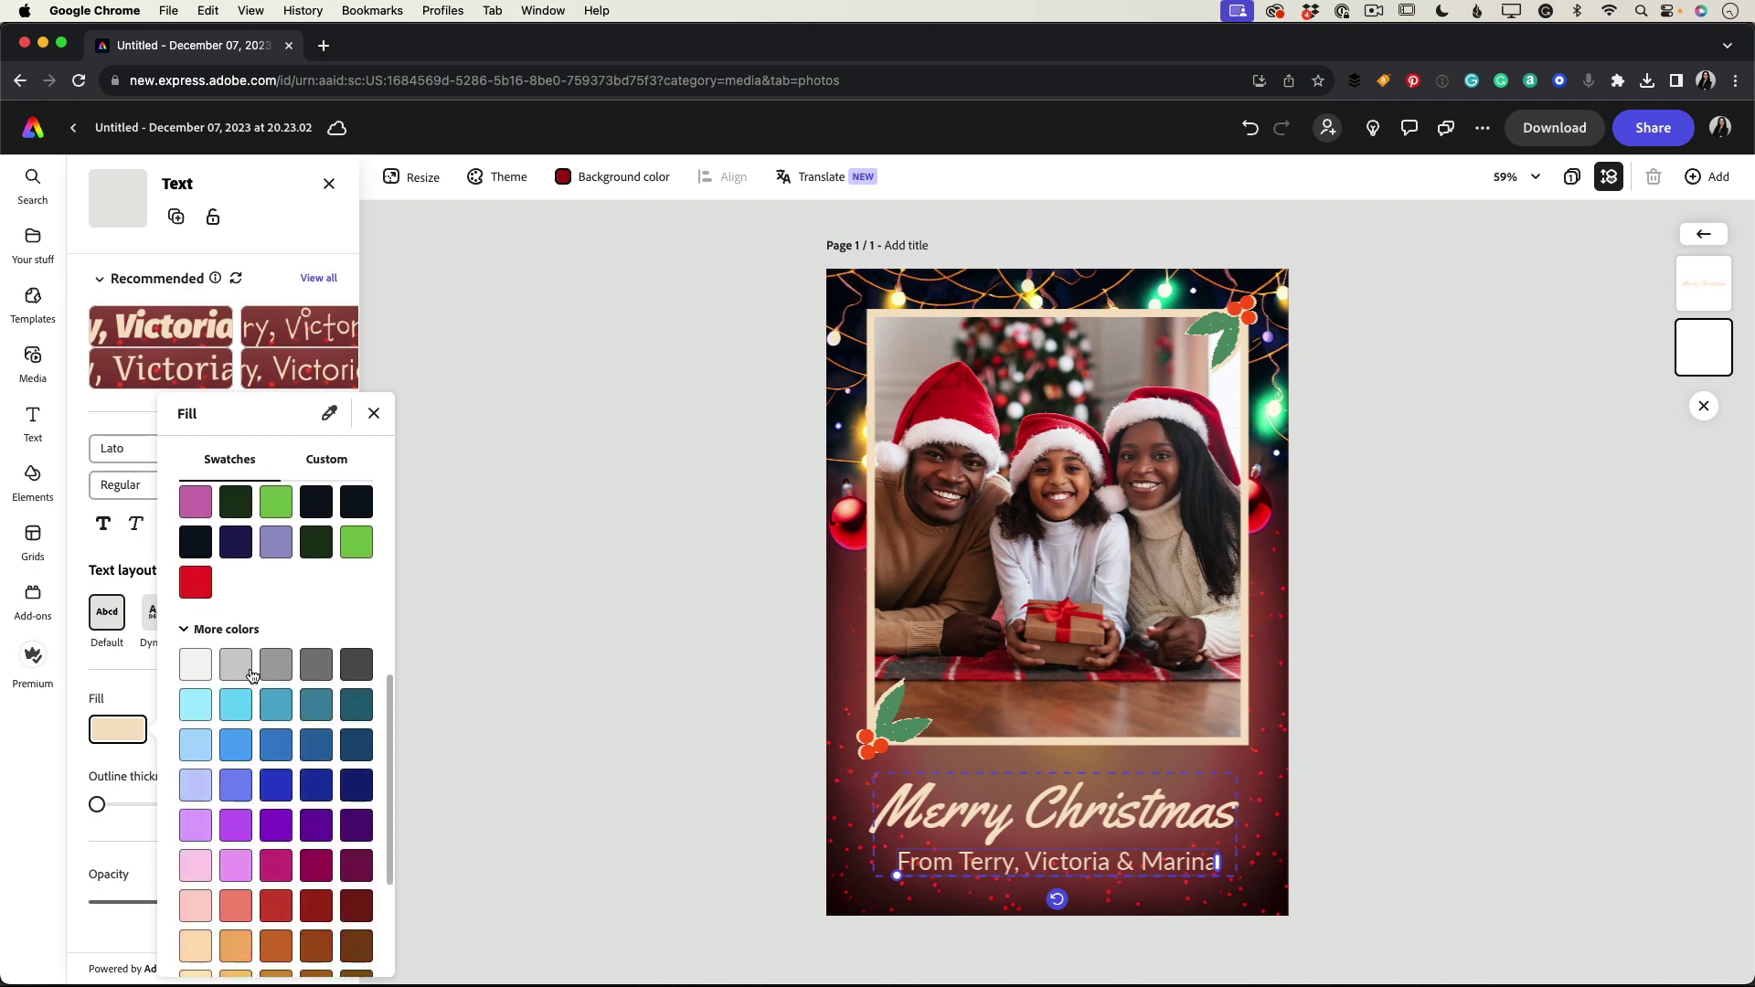
scroll(253, 713, up, 6)
click(329, 413)
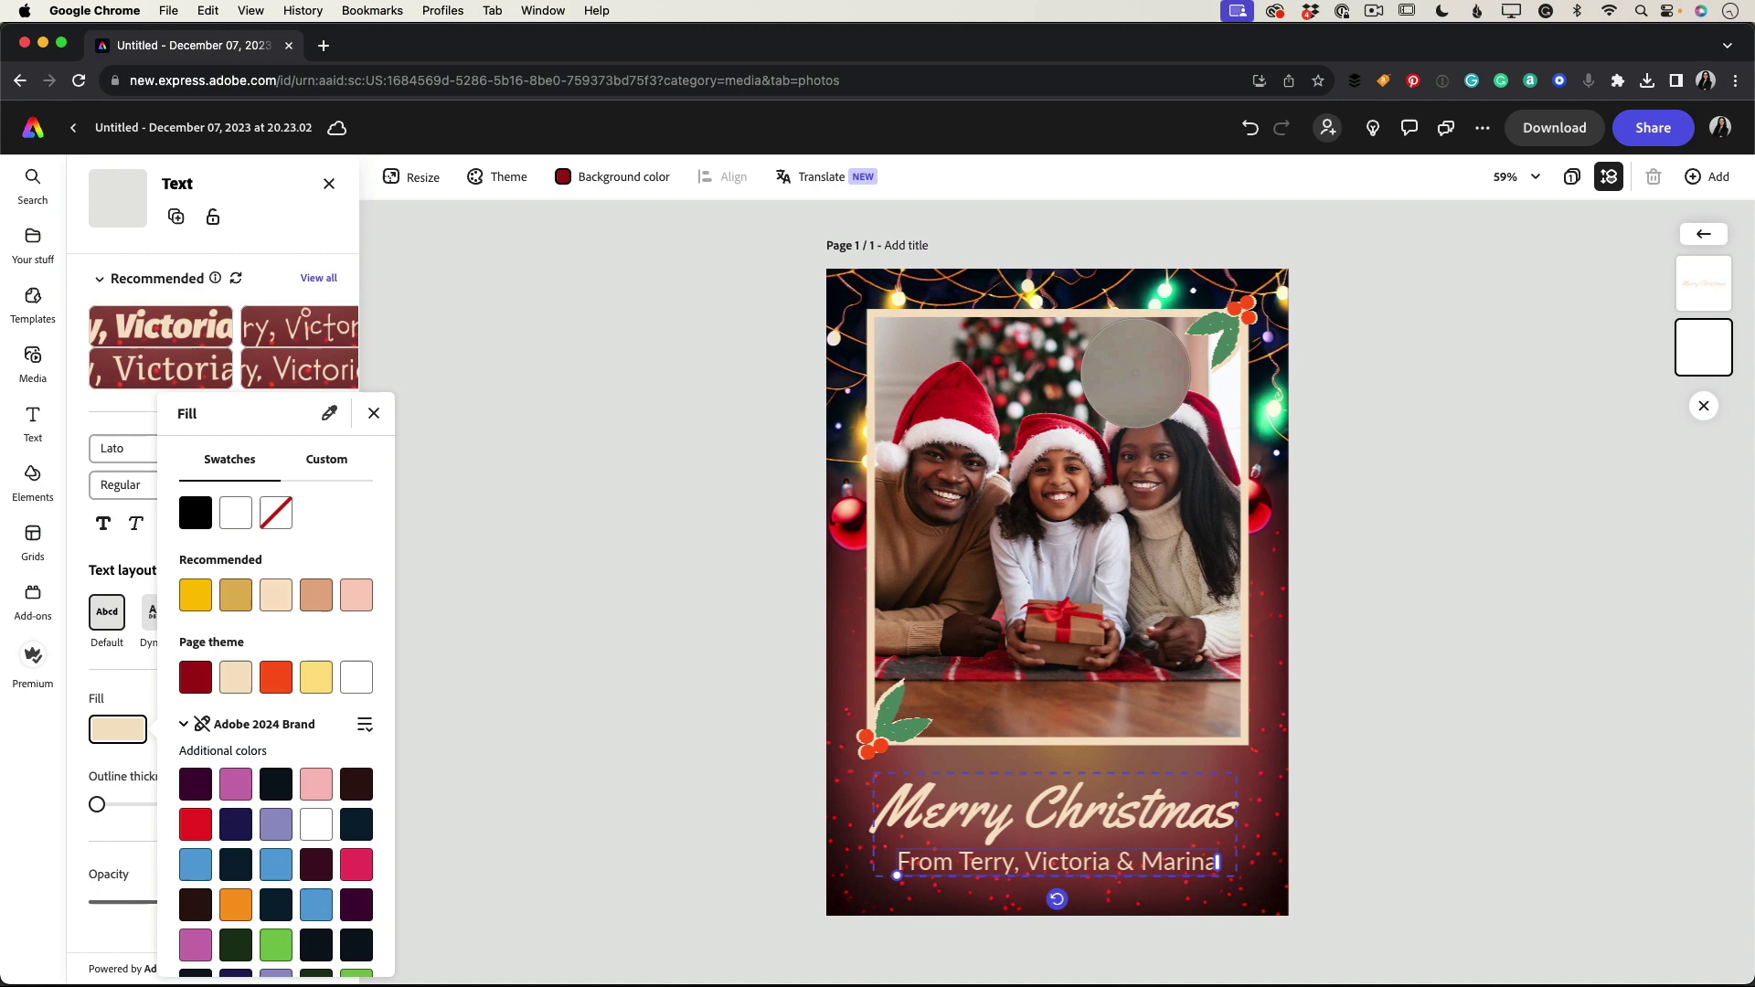
click(963, 399)
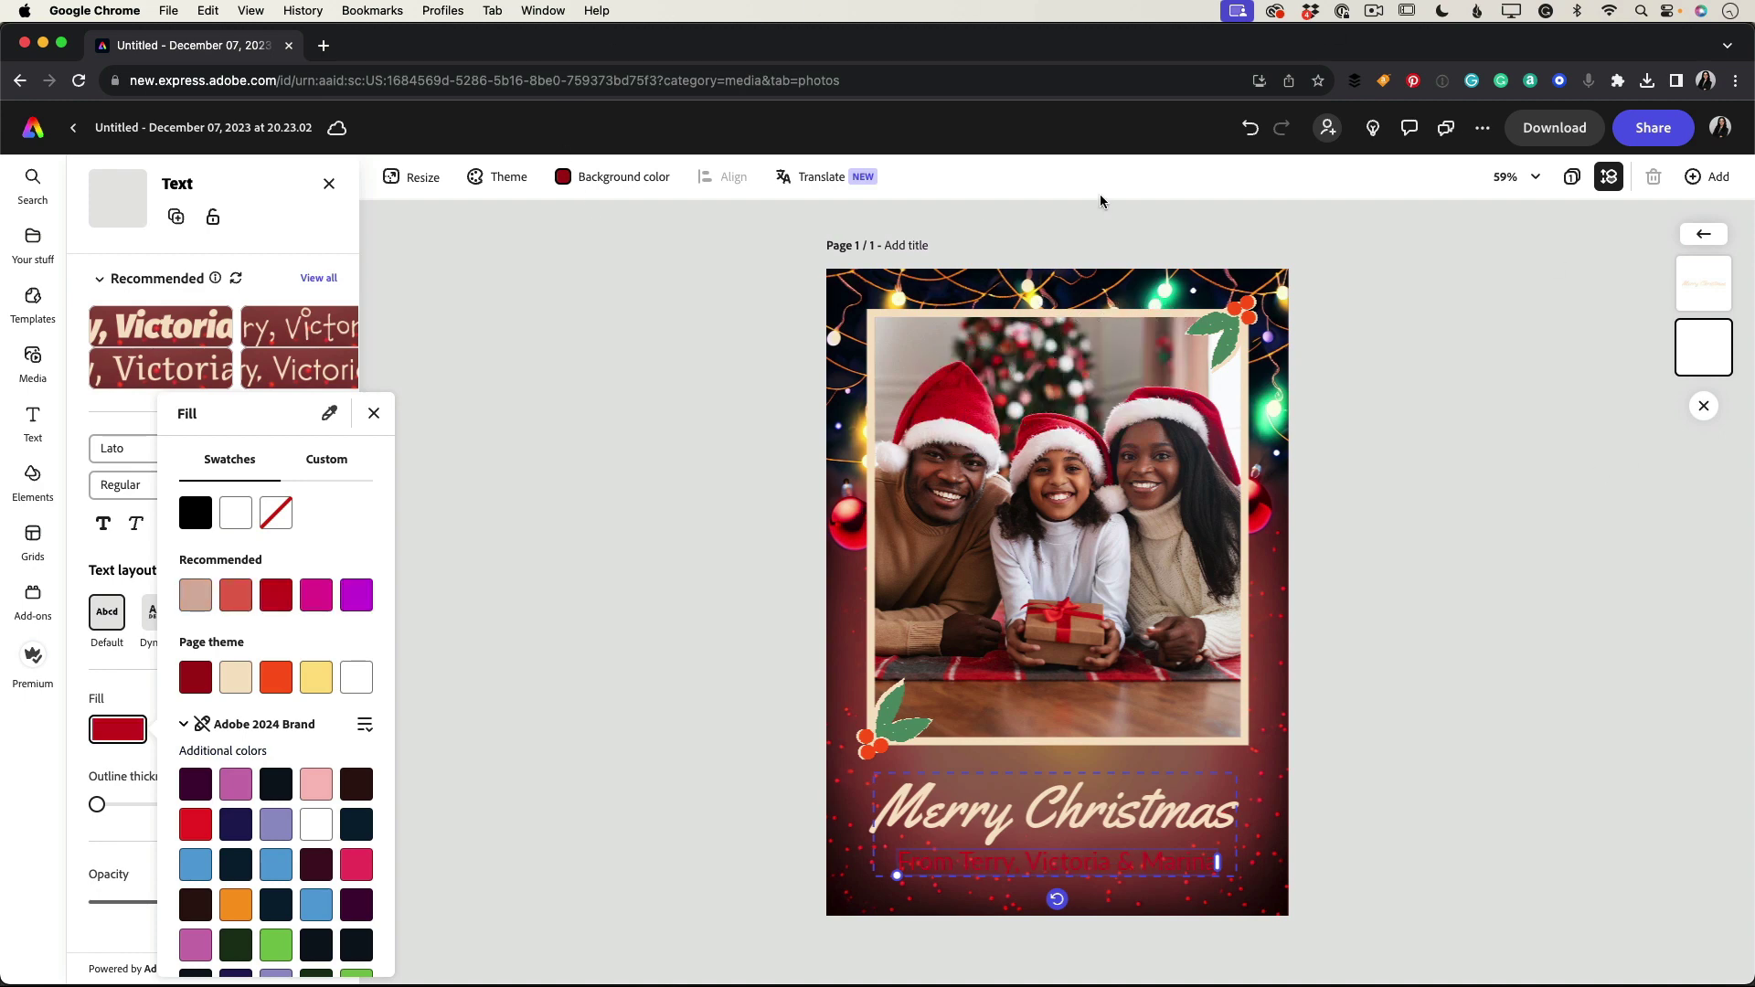
click(1251, 128)
click(1251, 127)
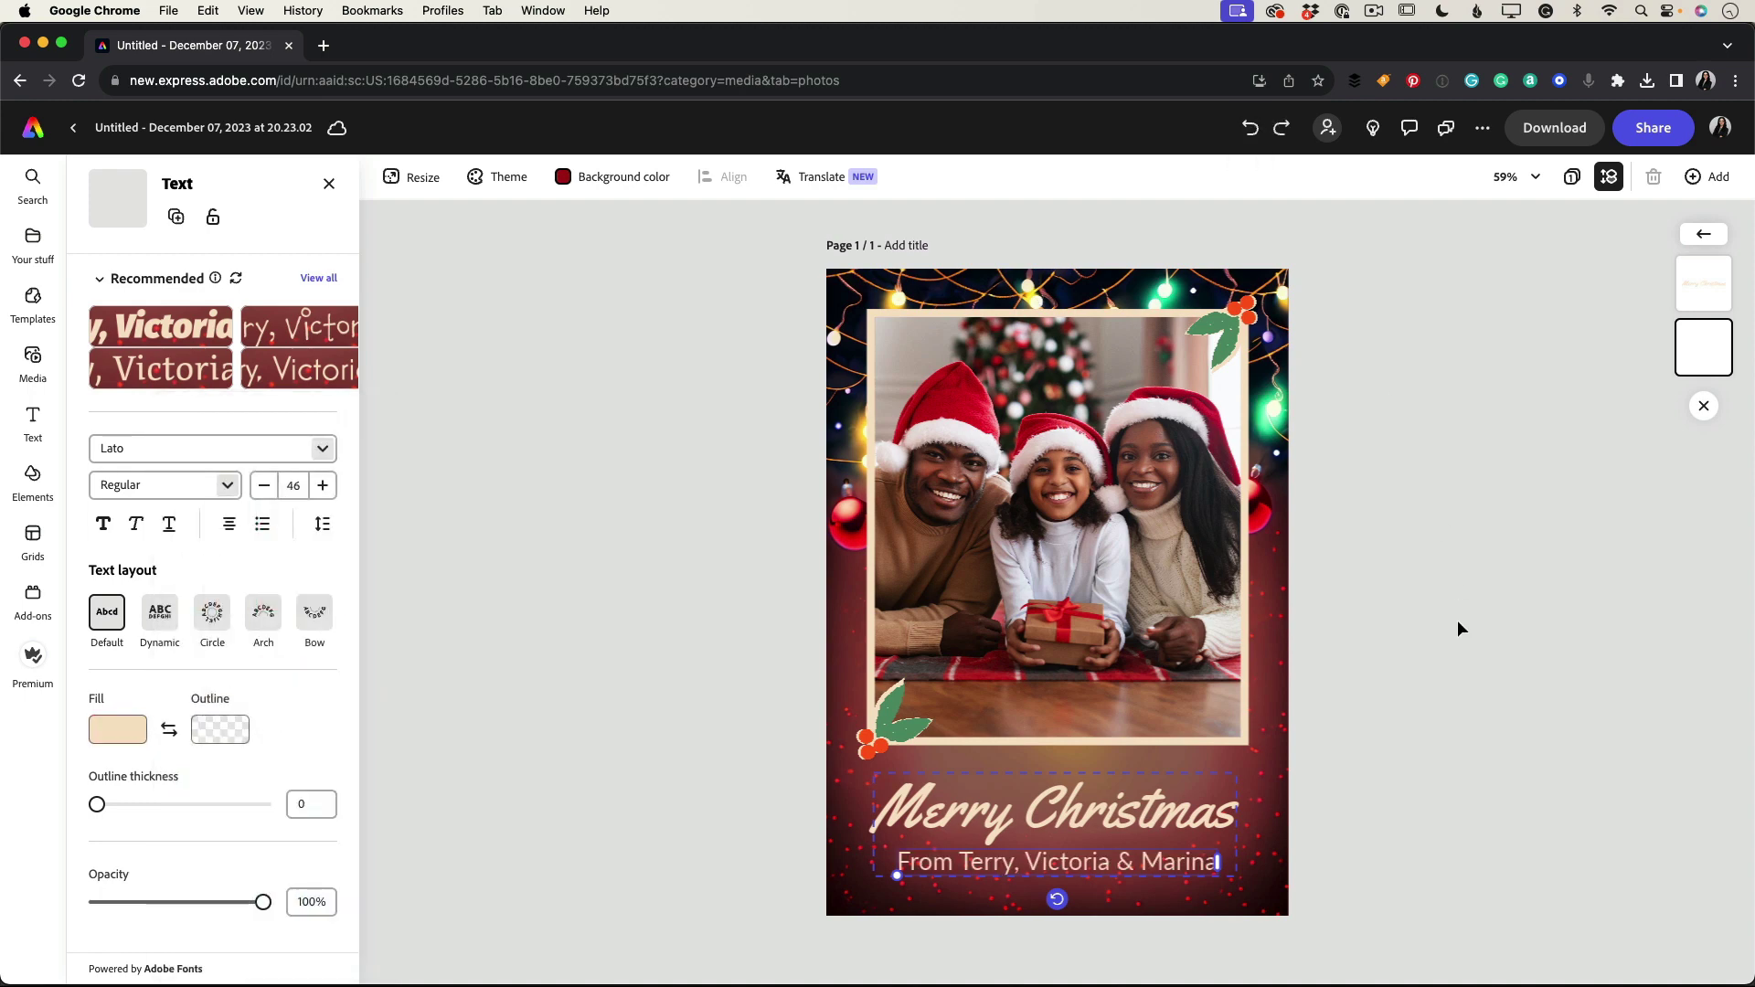
Step: Delete the top-right and bottom-left holly leaf decorations around the photo
click(1229, 333)
key(BackSpace)
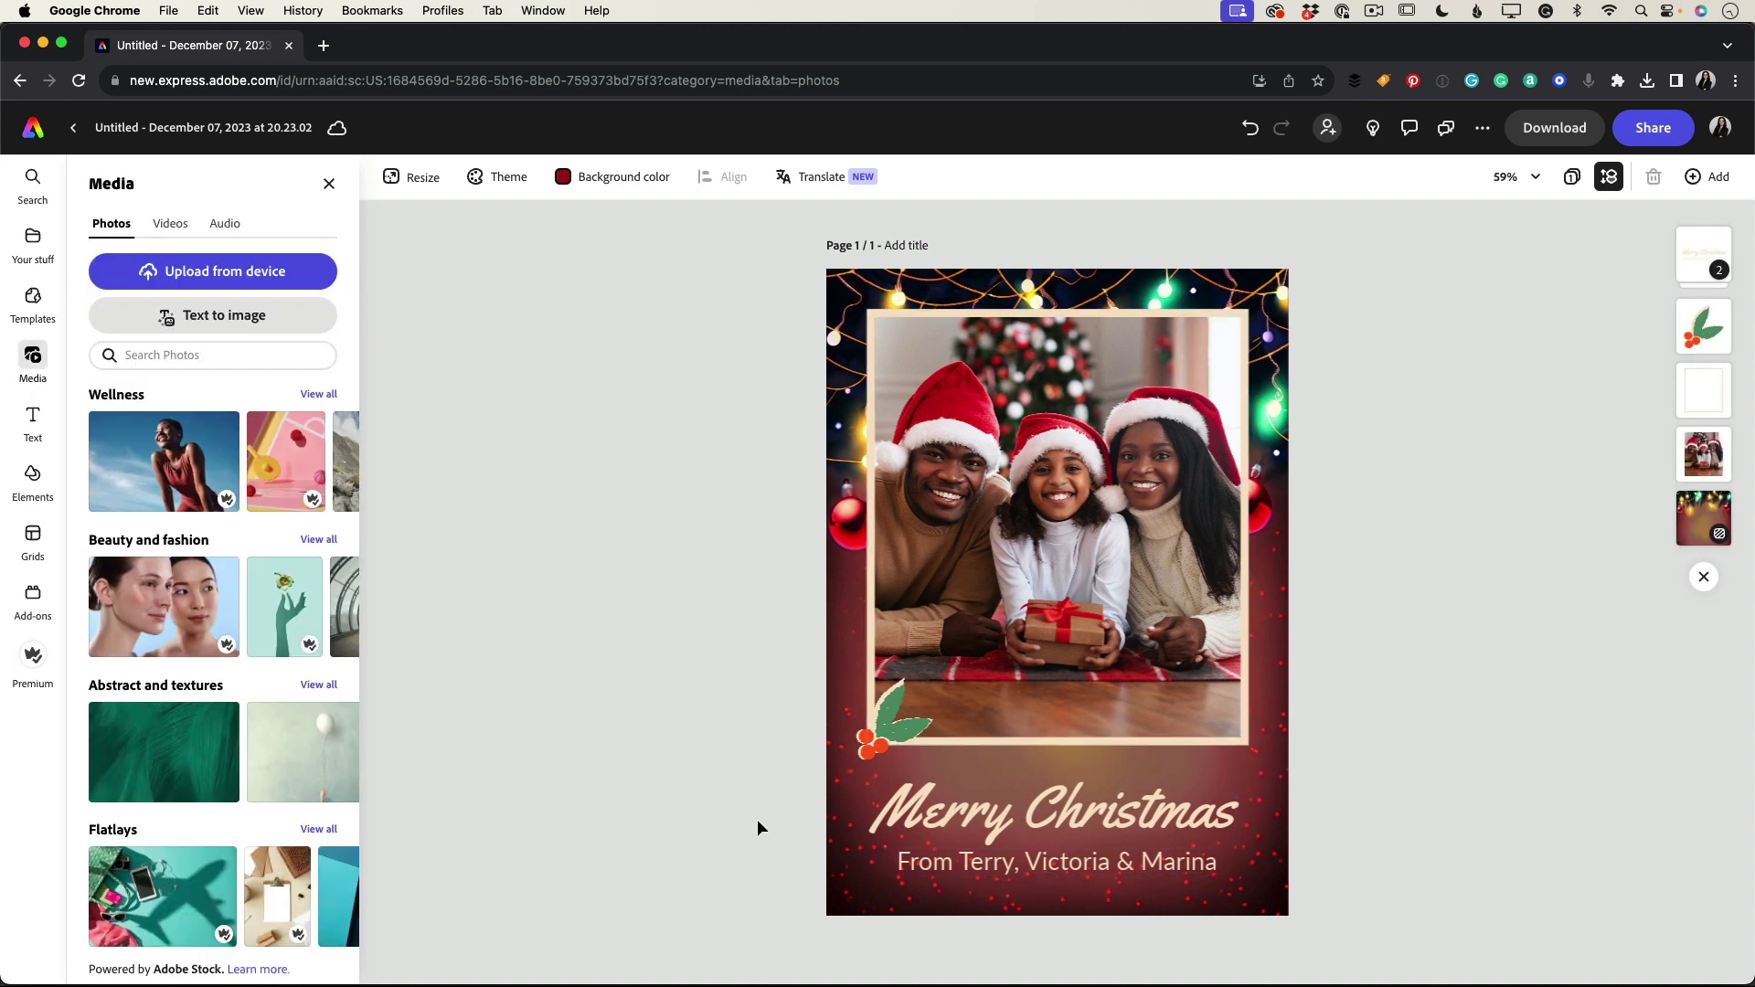
click(893, 727)
key(BackSpace)
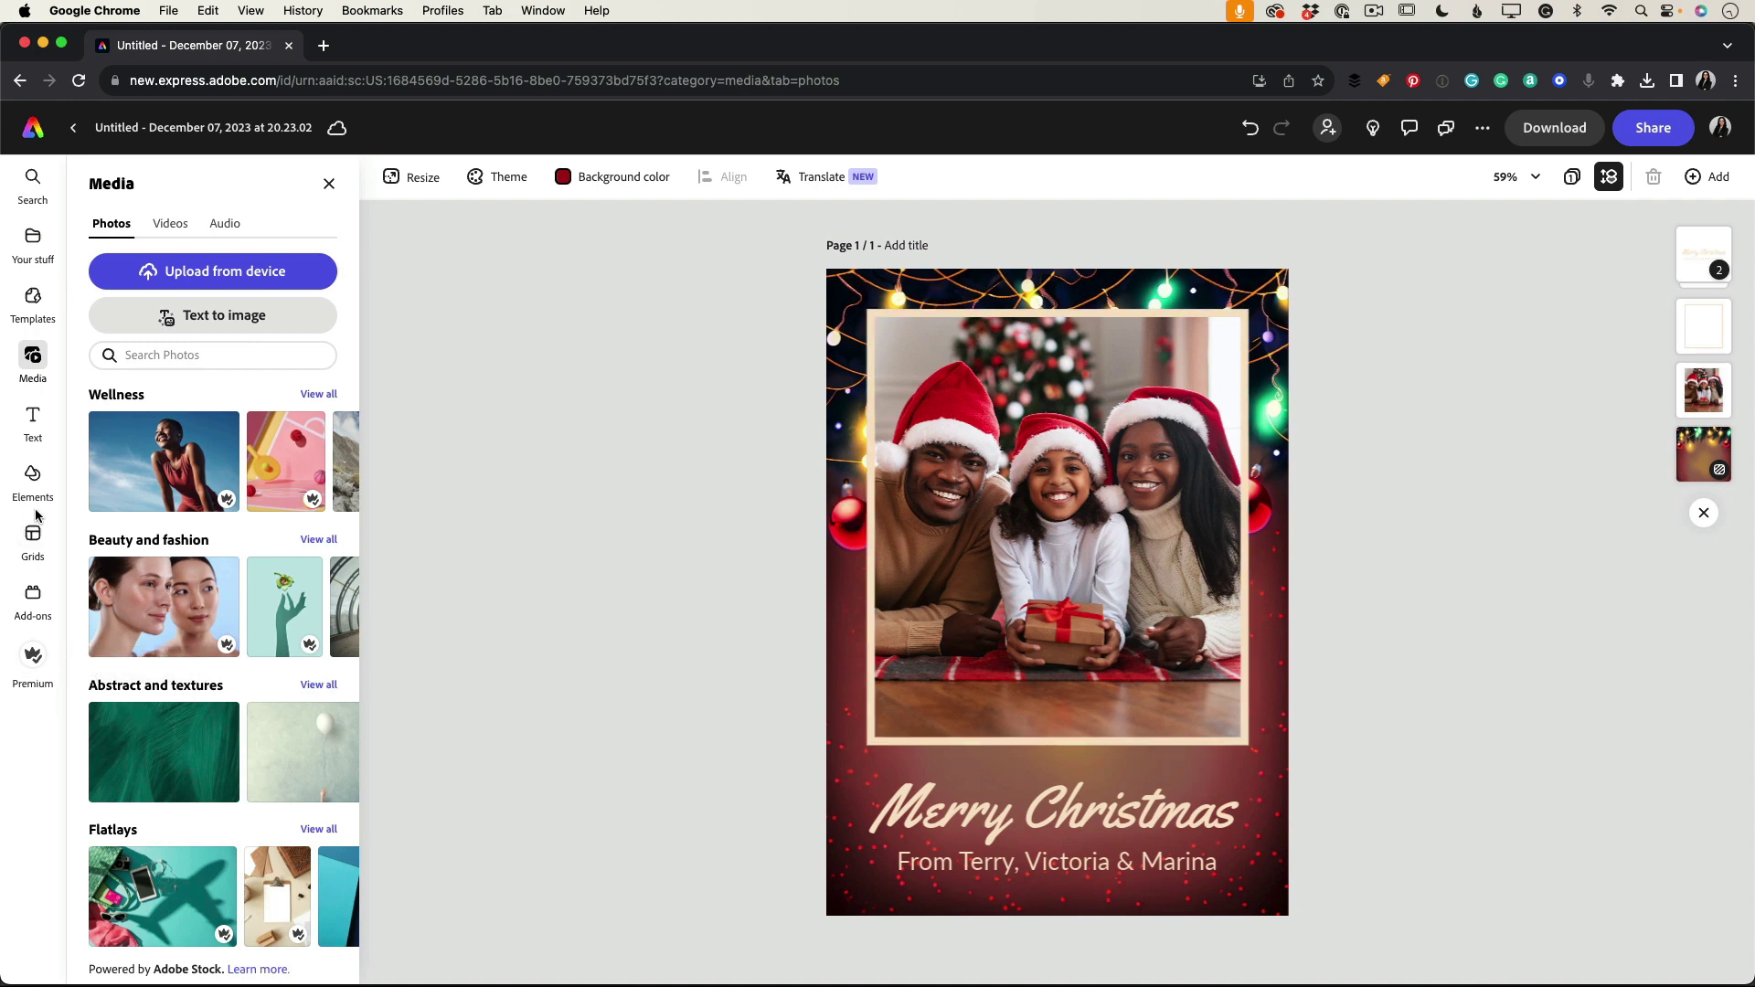
Step: Search the design elements library for 'Christmas' assets
click(33, 480)
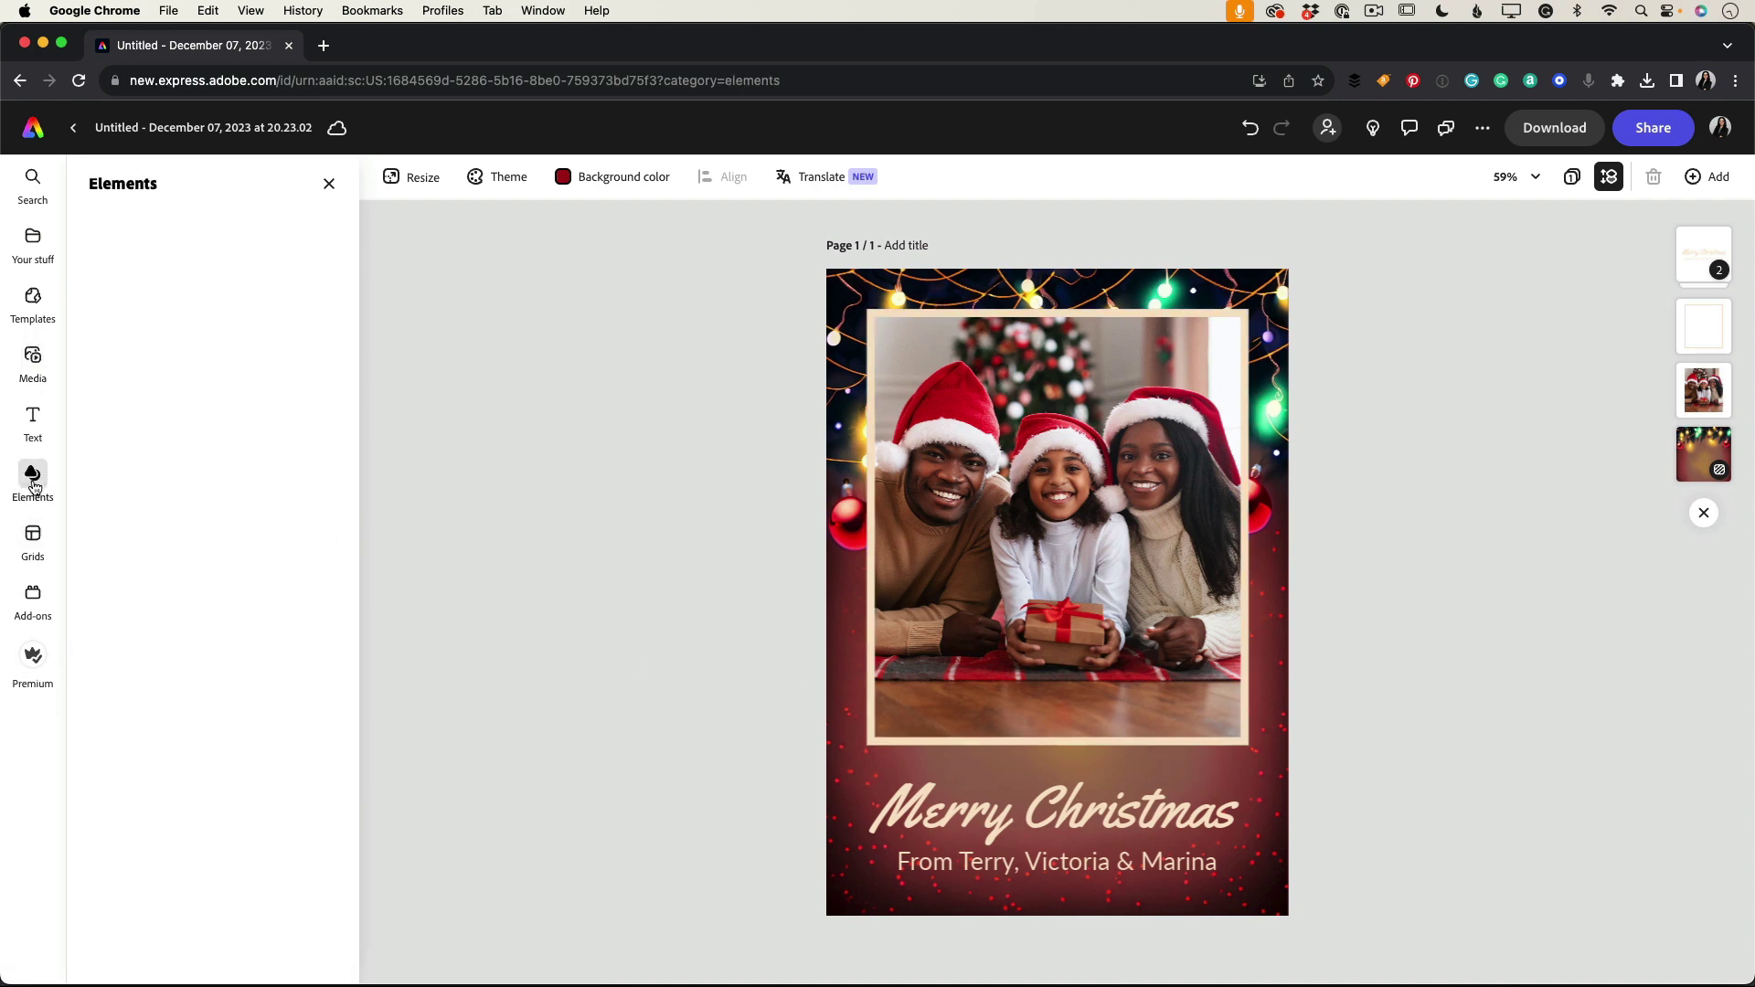
click(143, 261)
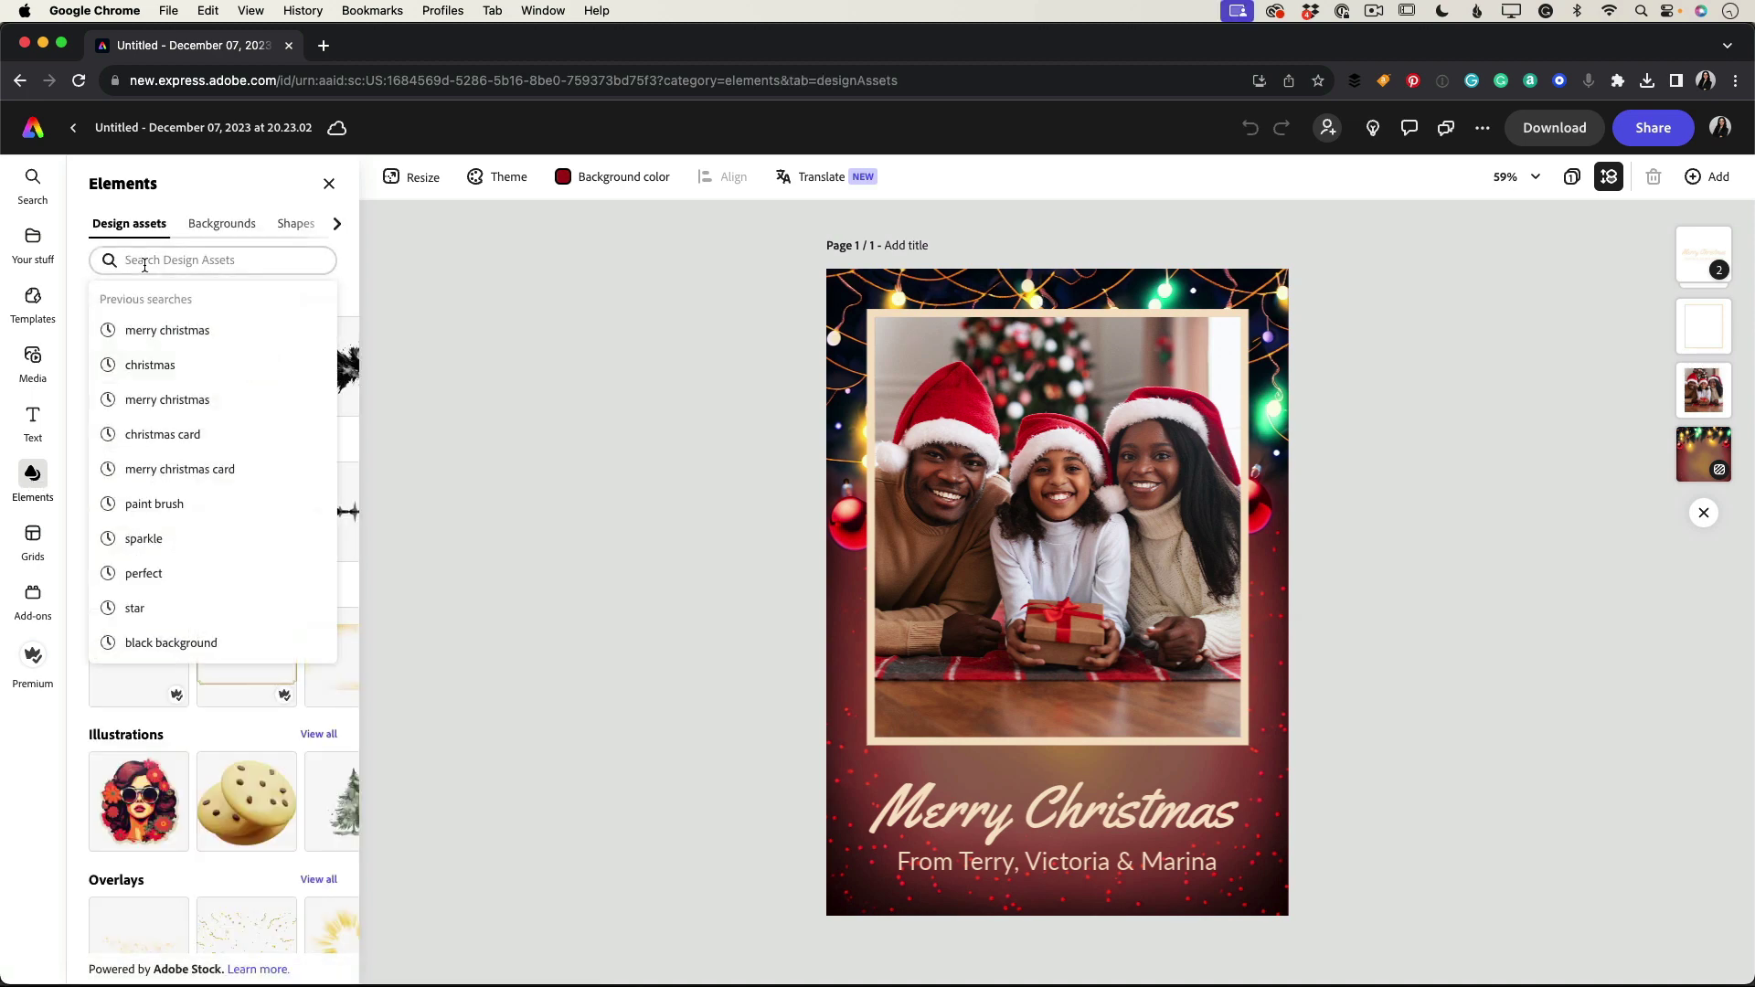
text(Christmas)
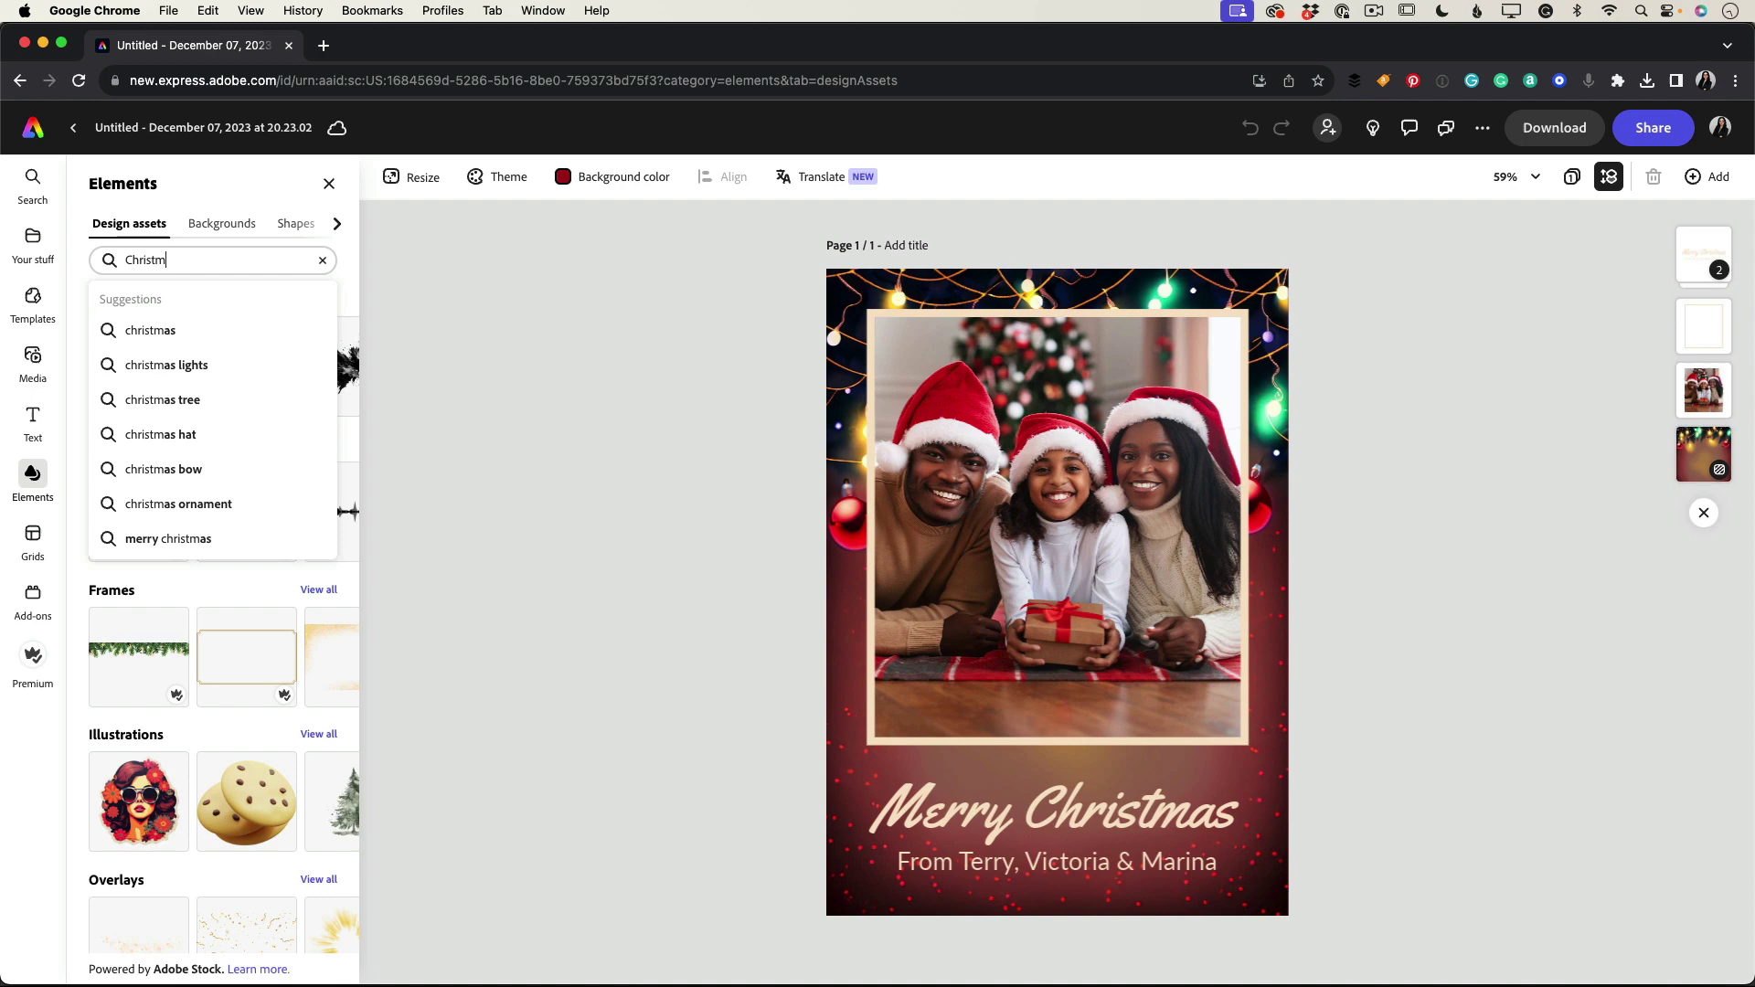
key(Return)
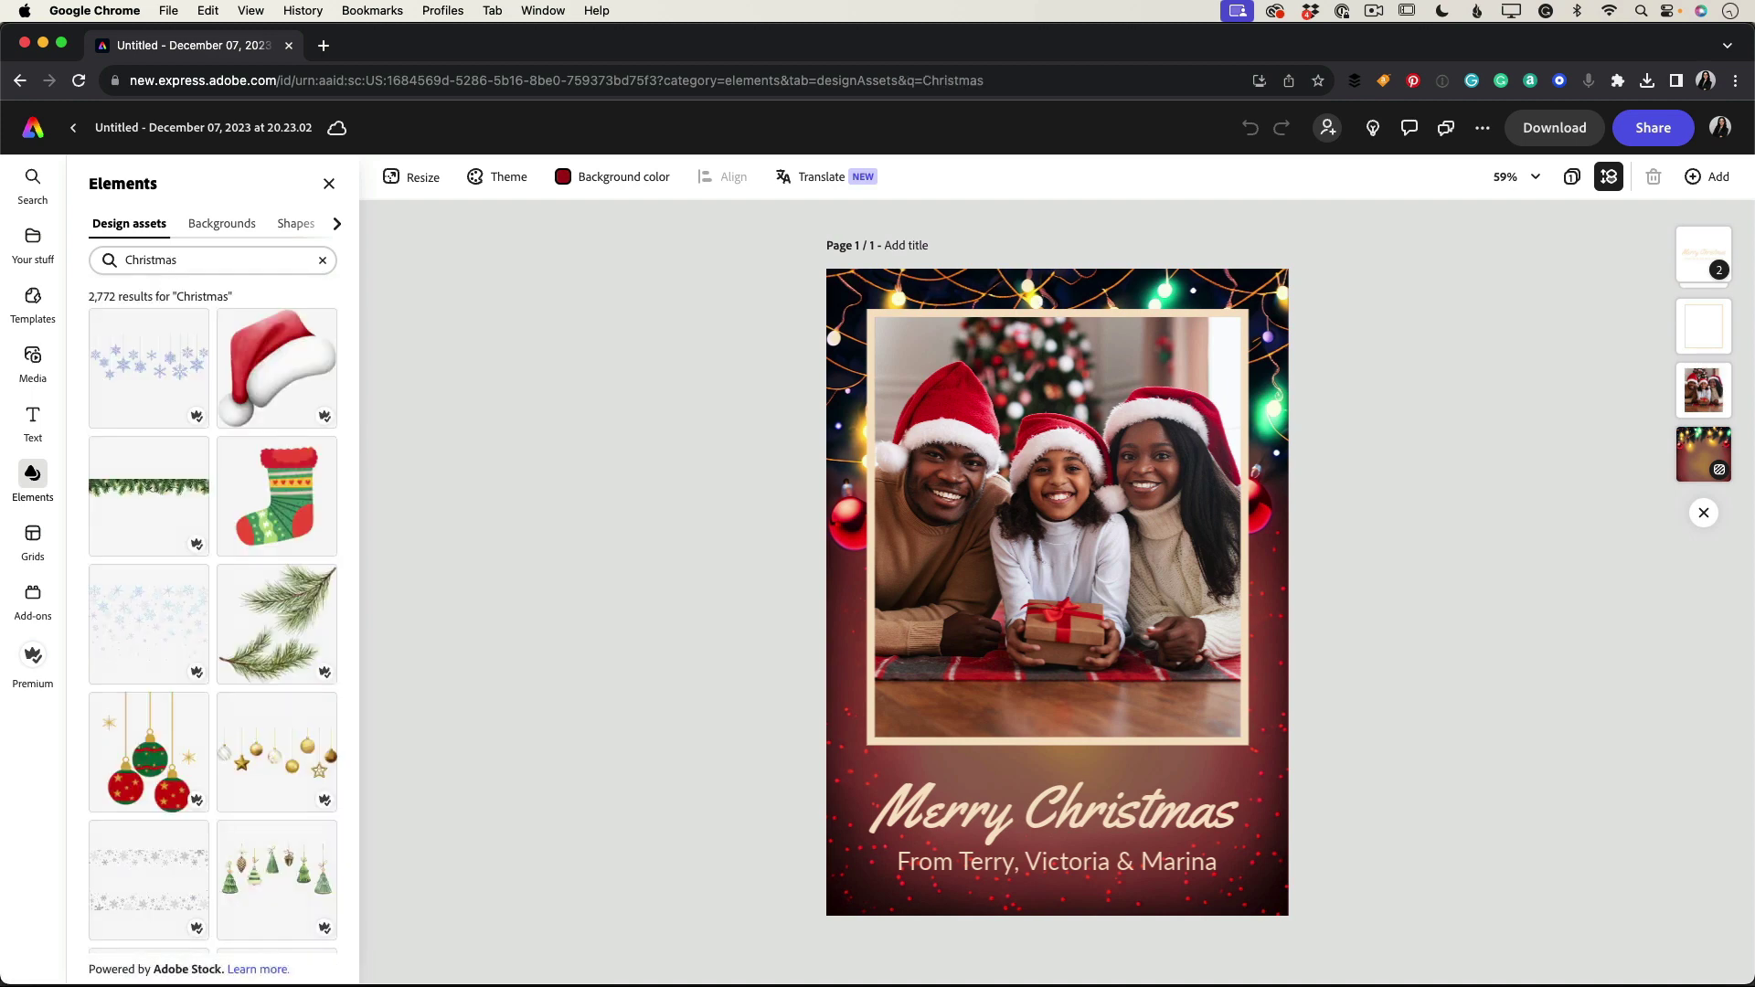
scroll(214, 631, down, 5)
scroll(214, 631, down, 4)
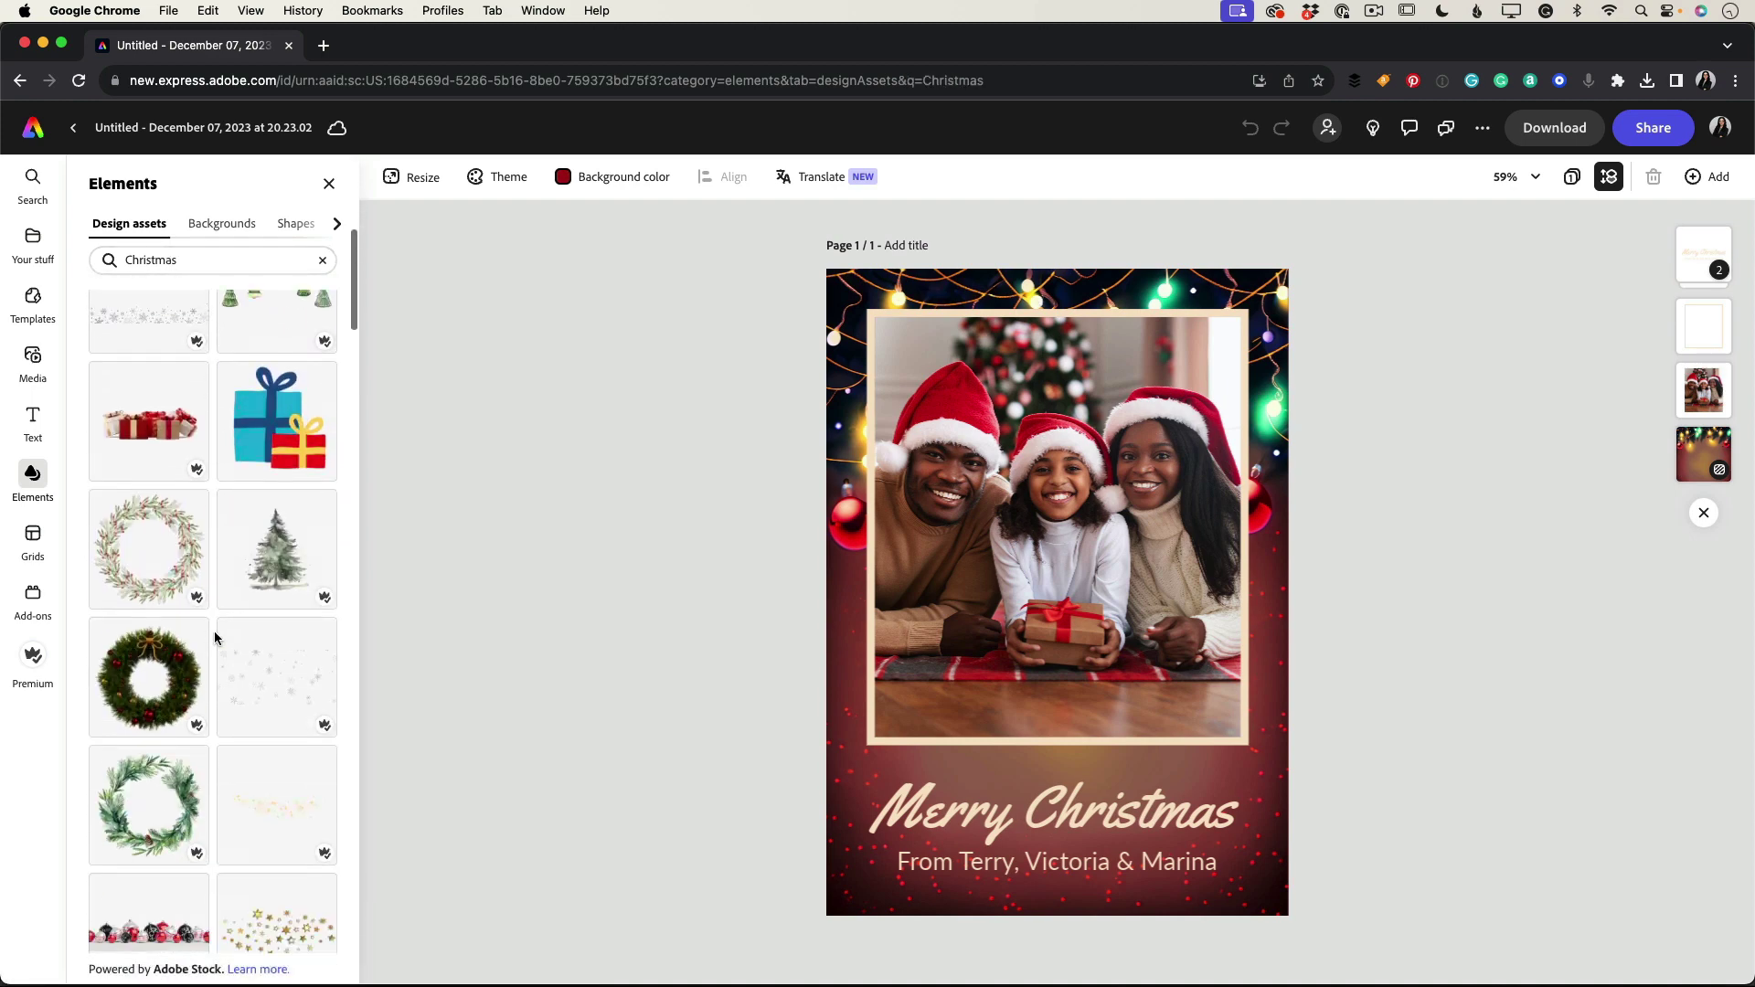
scroll(214, 631, down, 3)
scroll(214, 631, down, 3)
scroll(214, 631, down, 2)
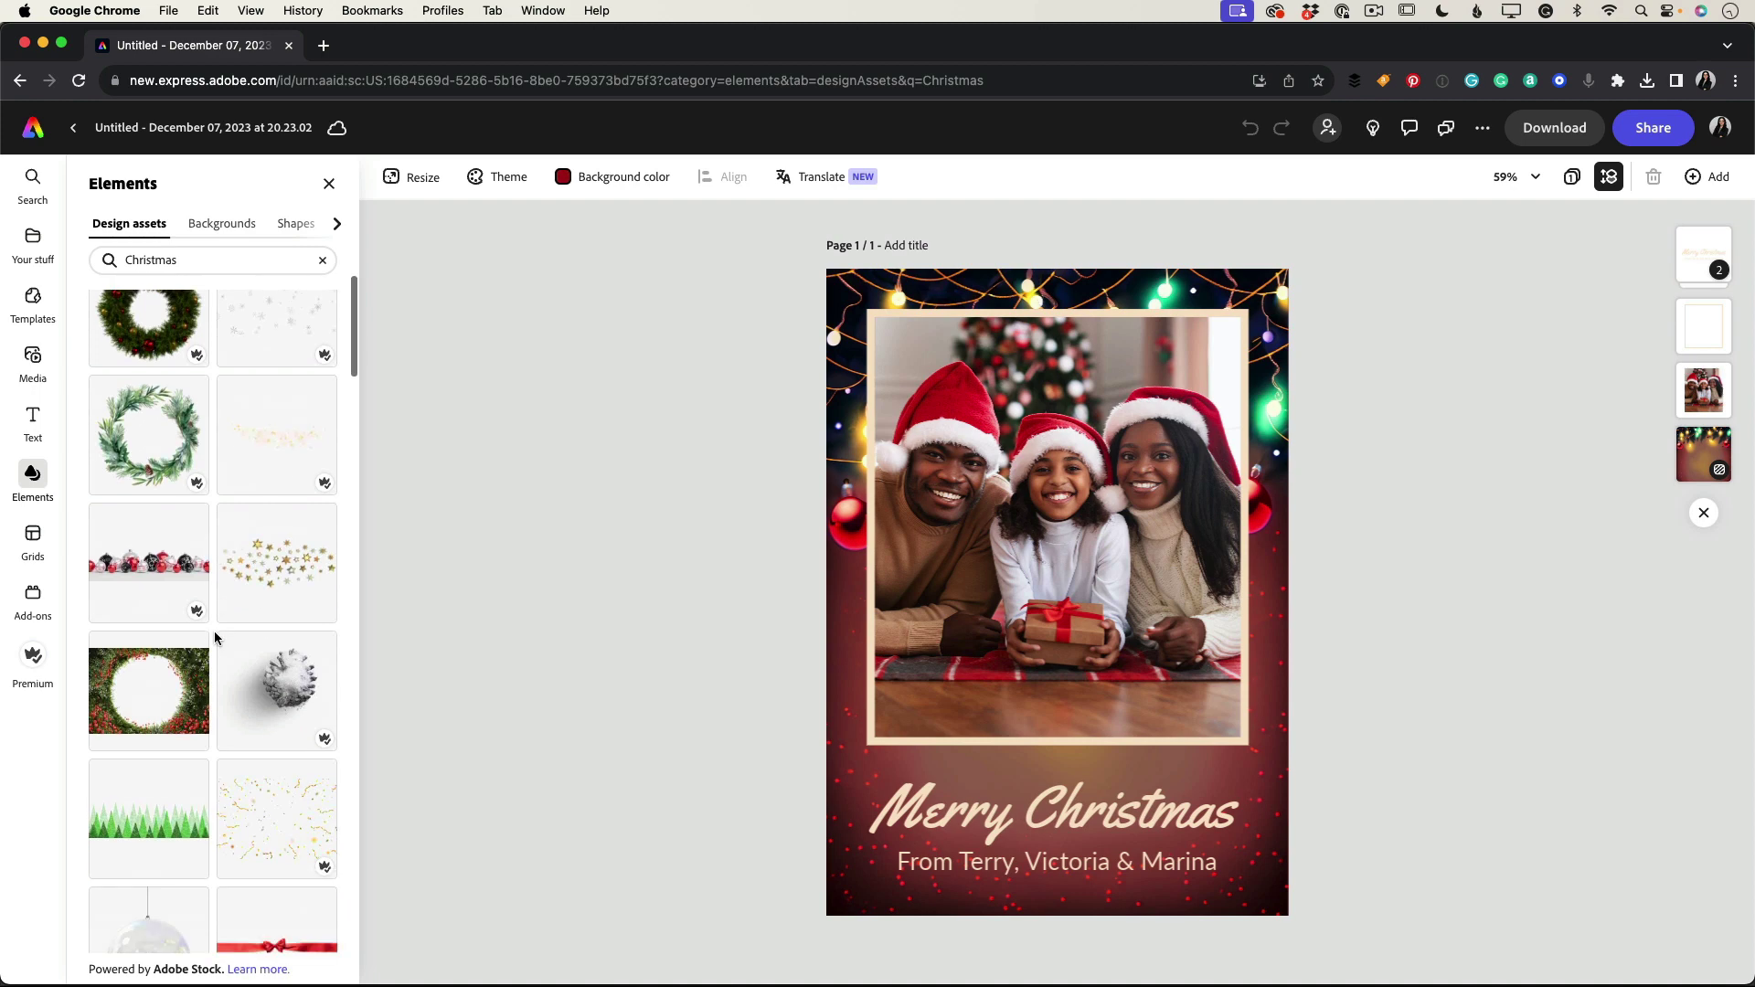
scroll(214, 632, down, 3)
scroll(214, 631, down, 3)
scroll(214, 632, down, 3)
scroll(214, 630, down, 3)
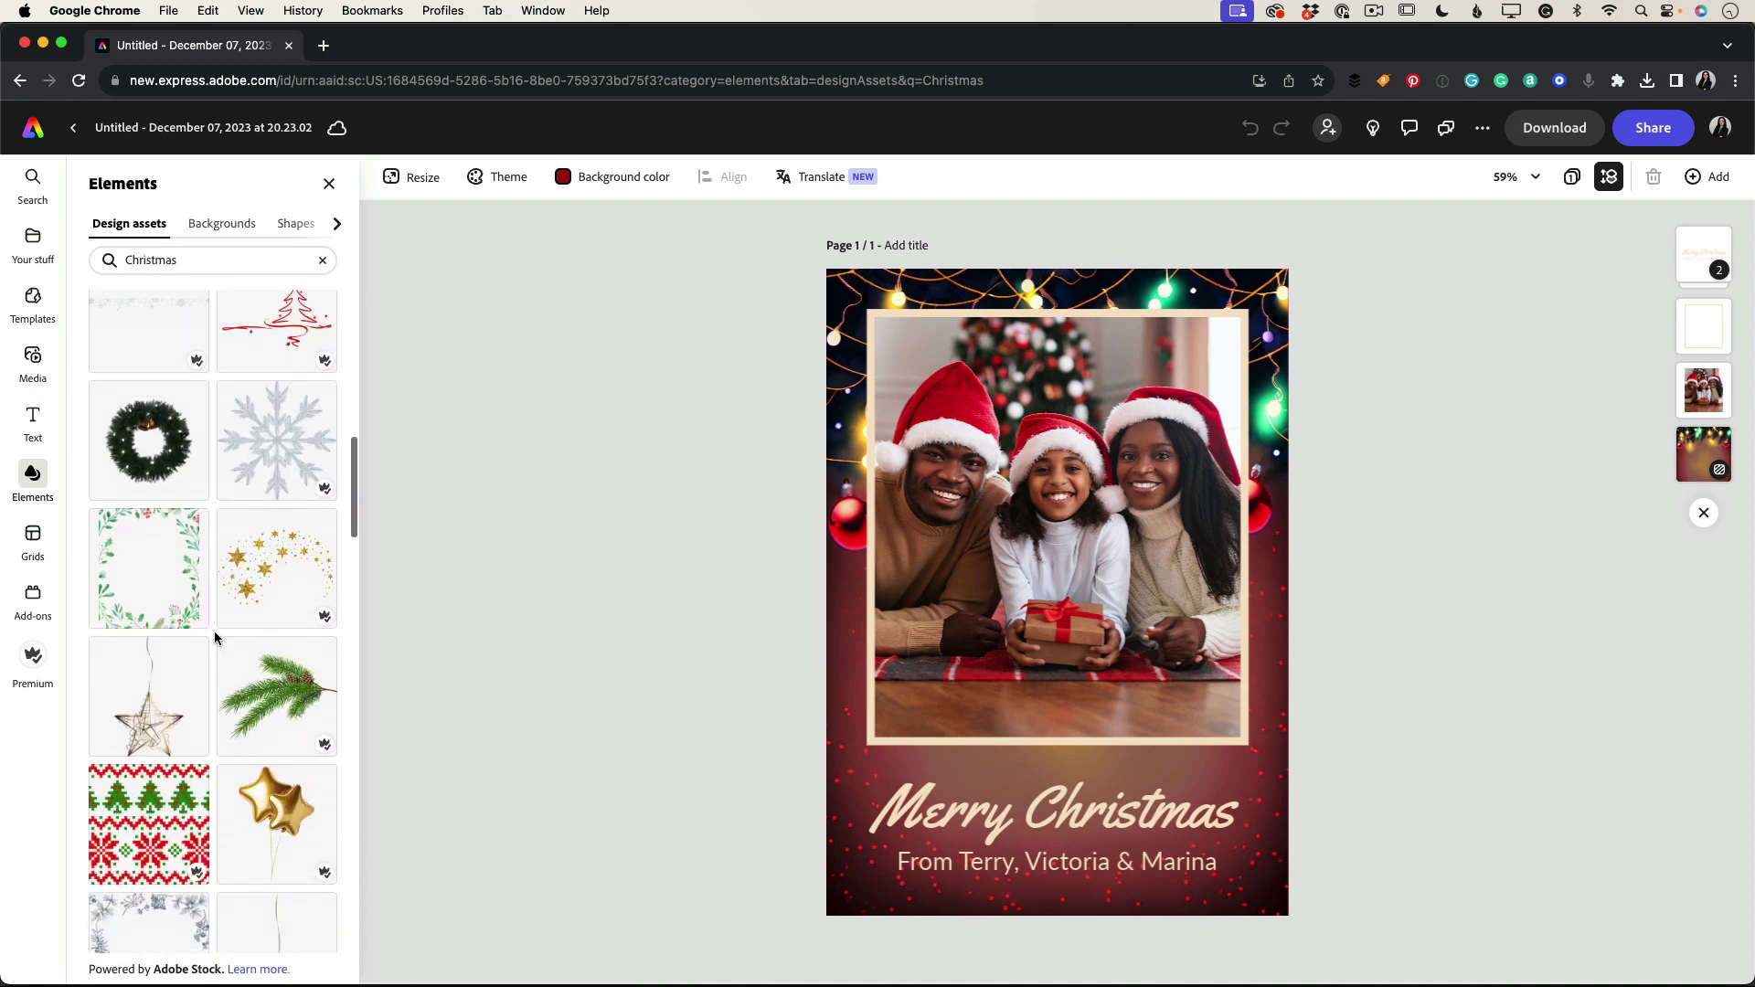
scroll(214, 631, down, 2)
scroll(214, 632, down, 2)
scroll(214, 631, down, 3)
scroll(214, 631, down, 2)
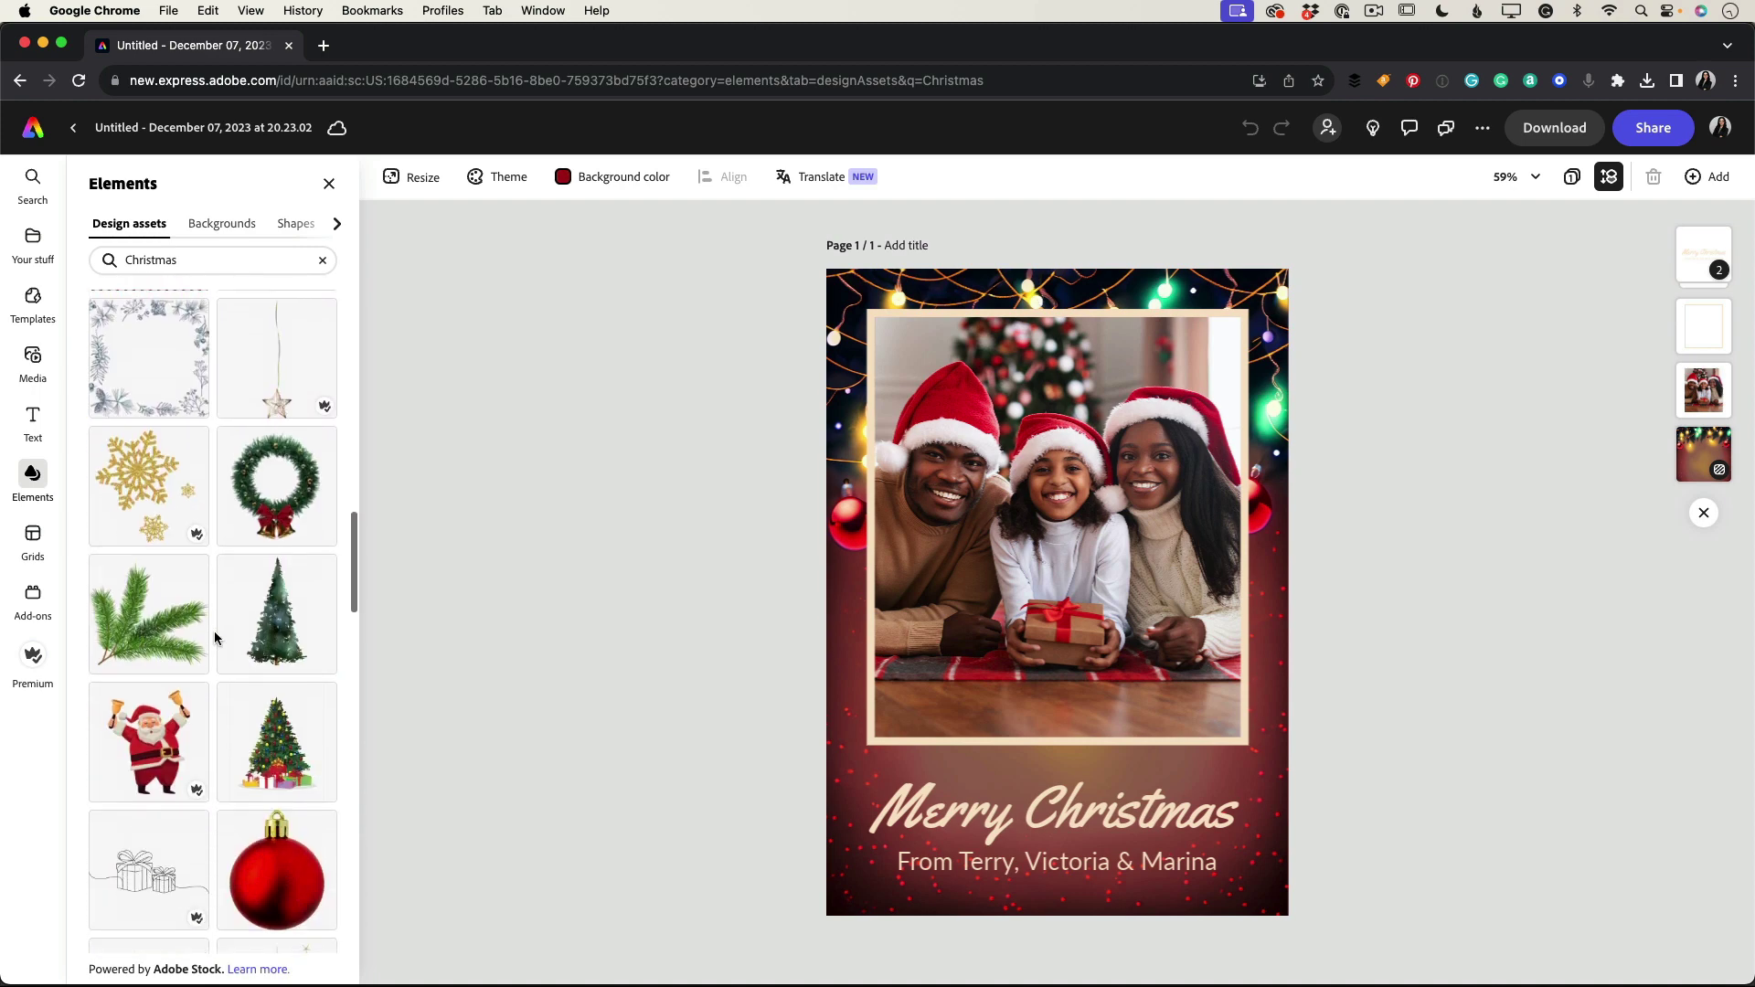
scroll(214, 631, down, 2)
scroll(214, 631, down, 3)
scroll(214, 632, down, 3)
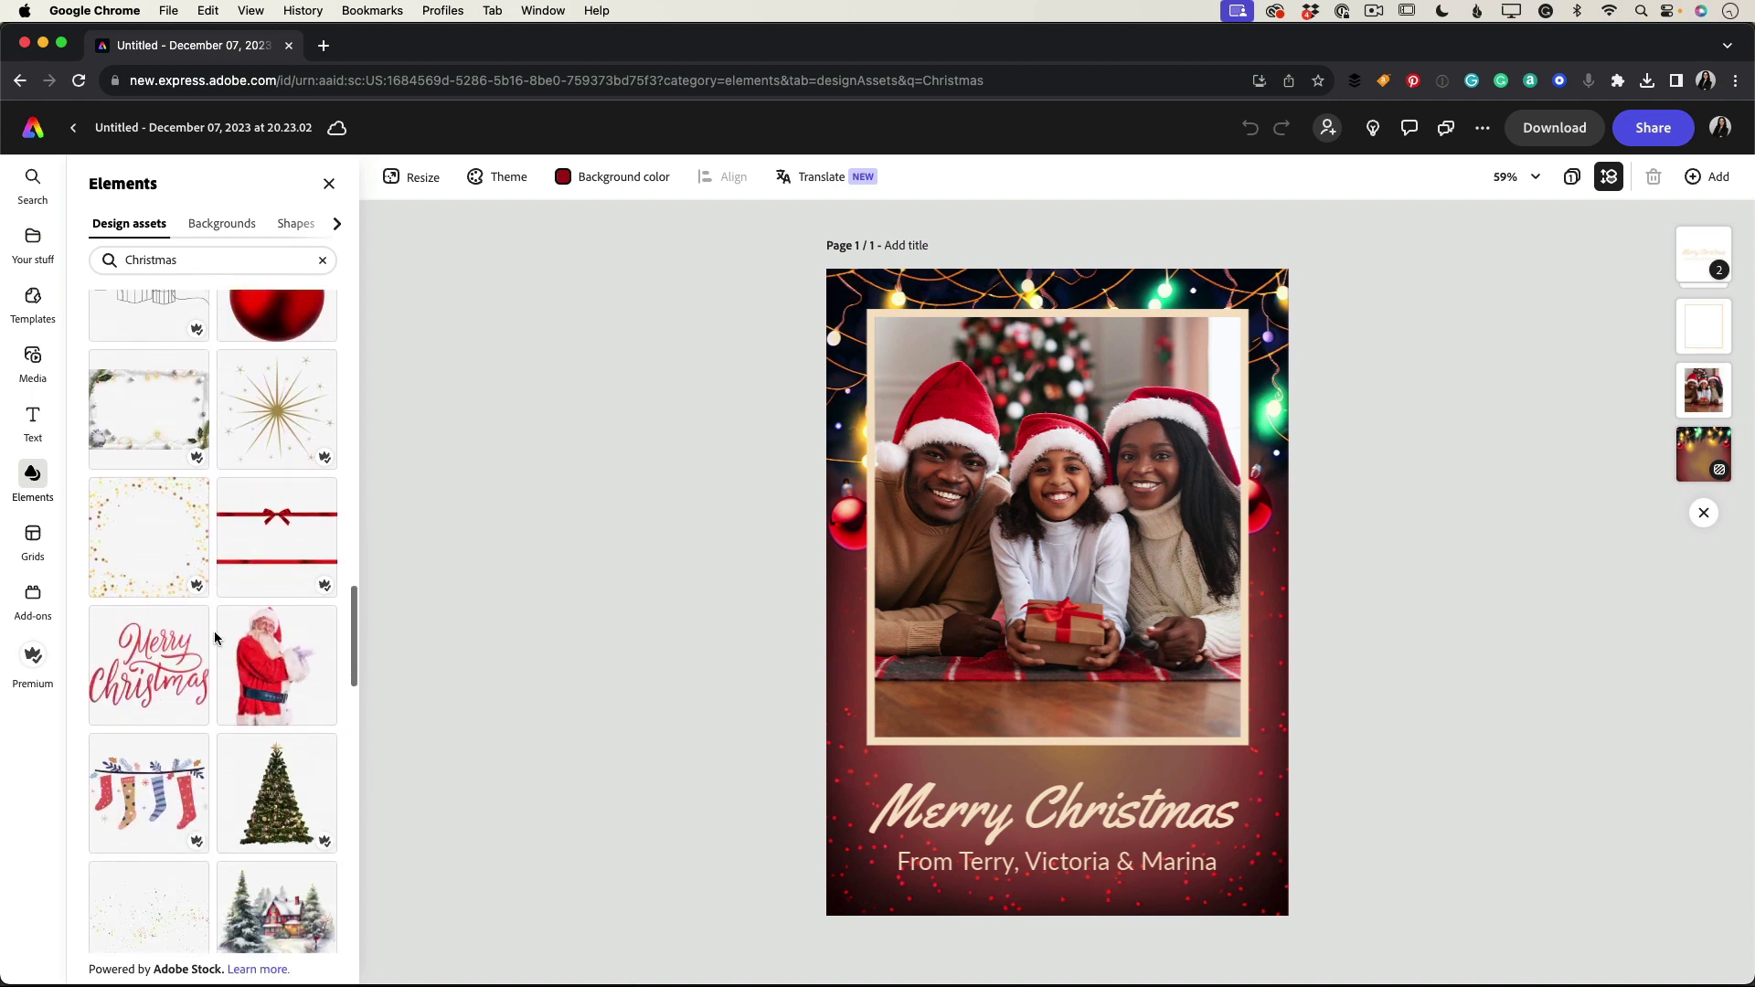
scroll(215, 637, down, 3)
scroll(214, 637, down, 3)
scroll(214, 637, down, 2)
scroll(214, 637, down, 3)
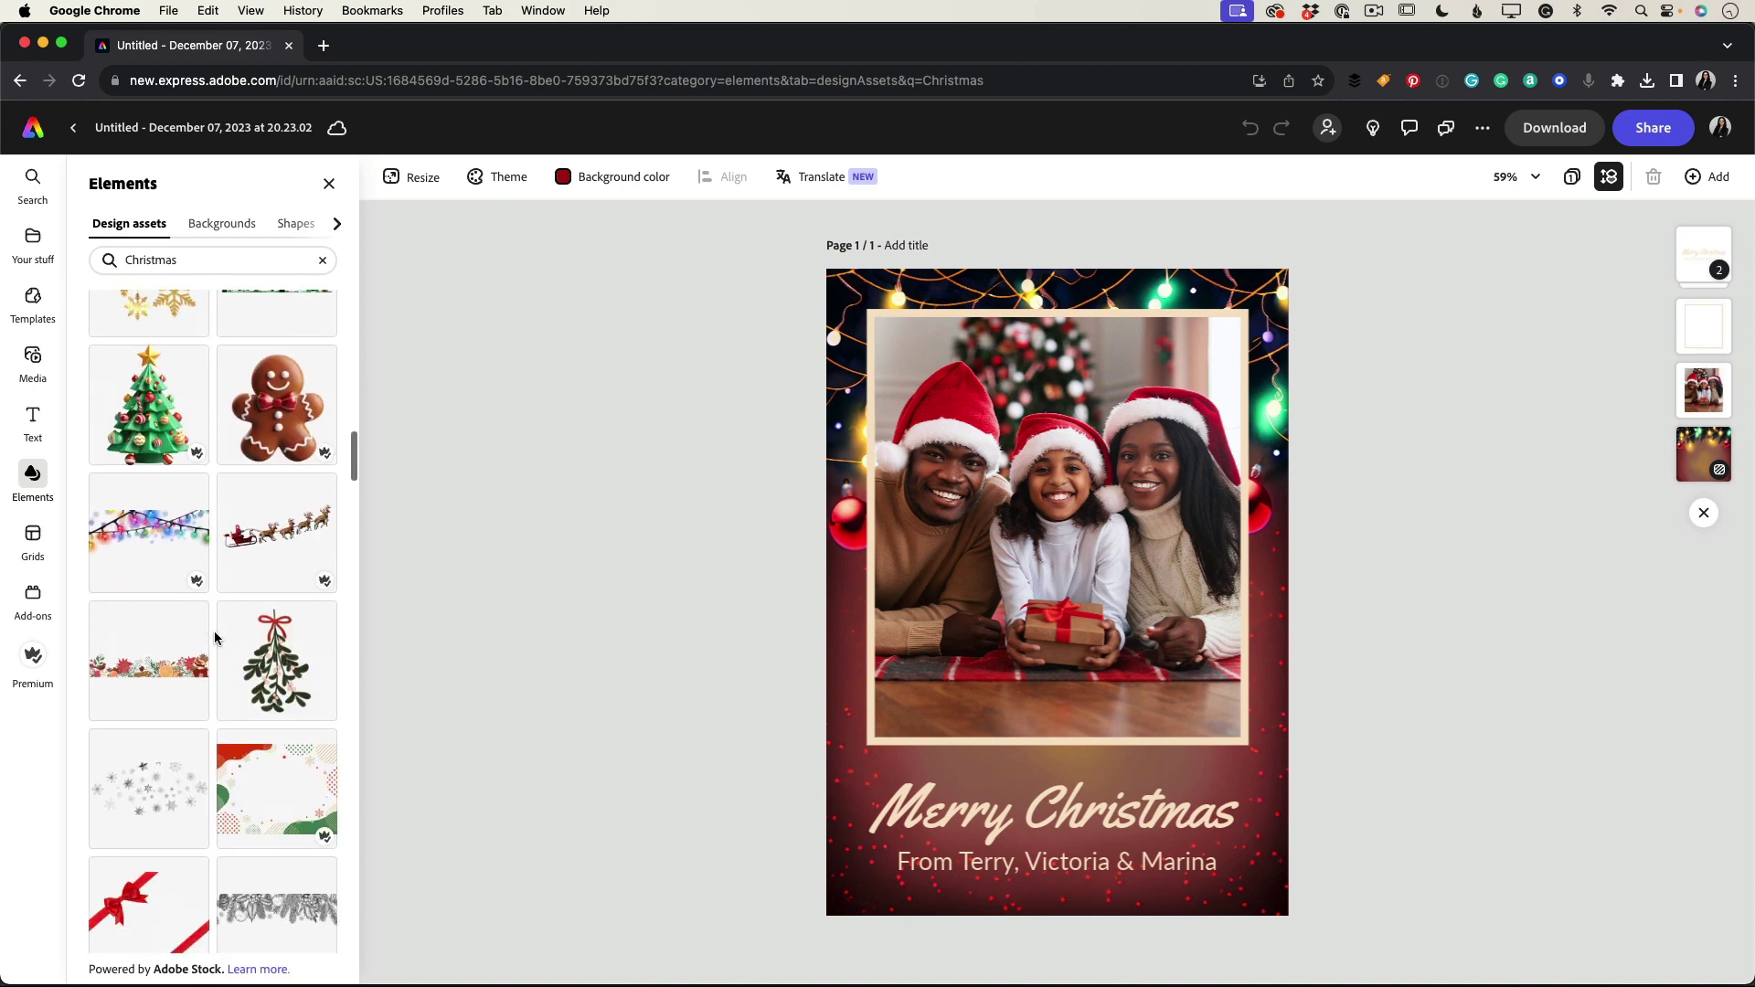
scroll(215, 638, down, 3)
scroll(214, 637, down, 3)
scroll(213, 637, down, 3)
scroll(214, 638, down, 2)
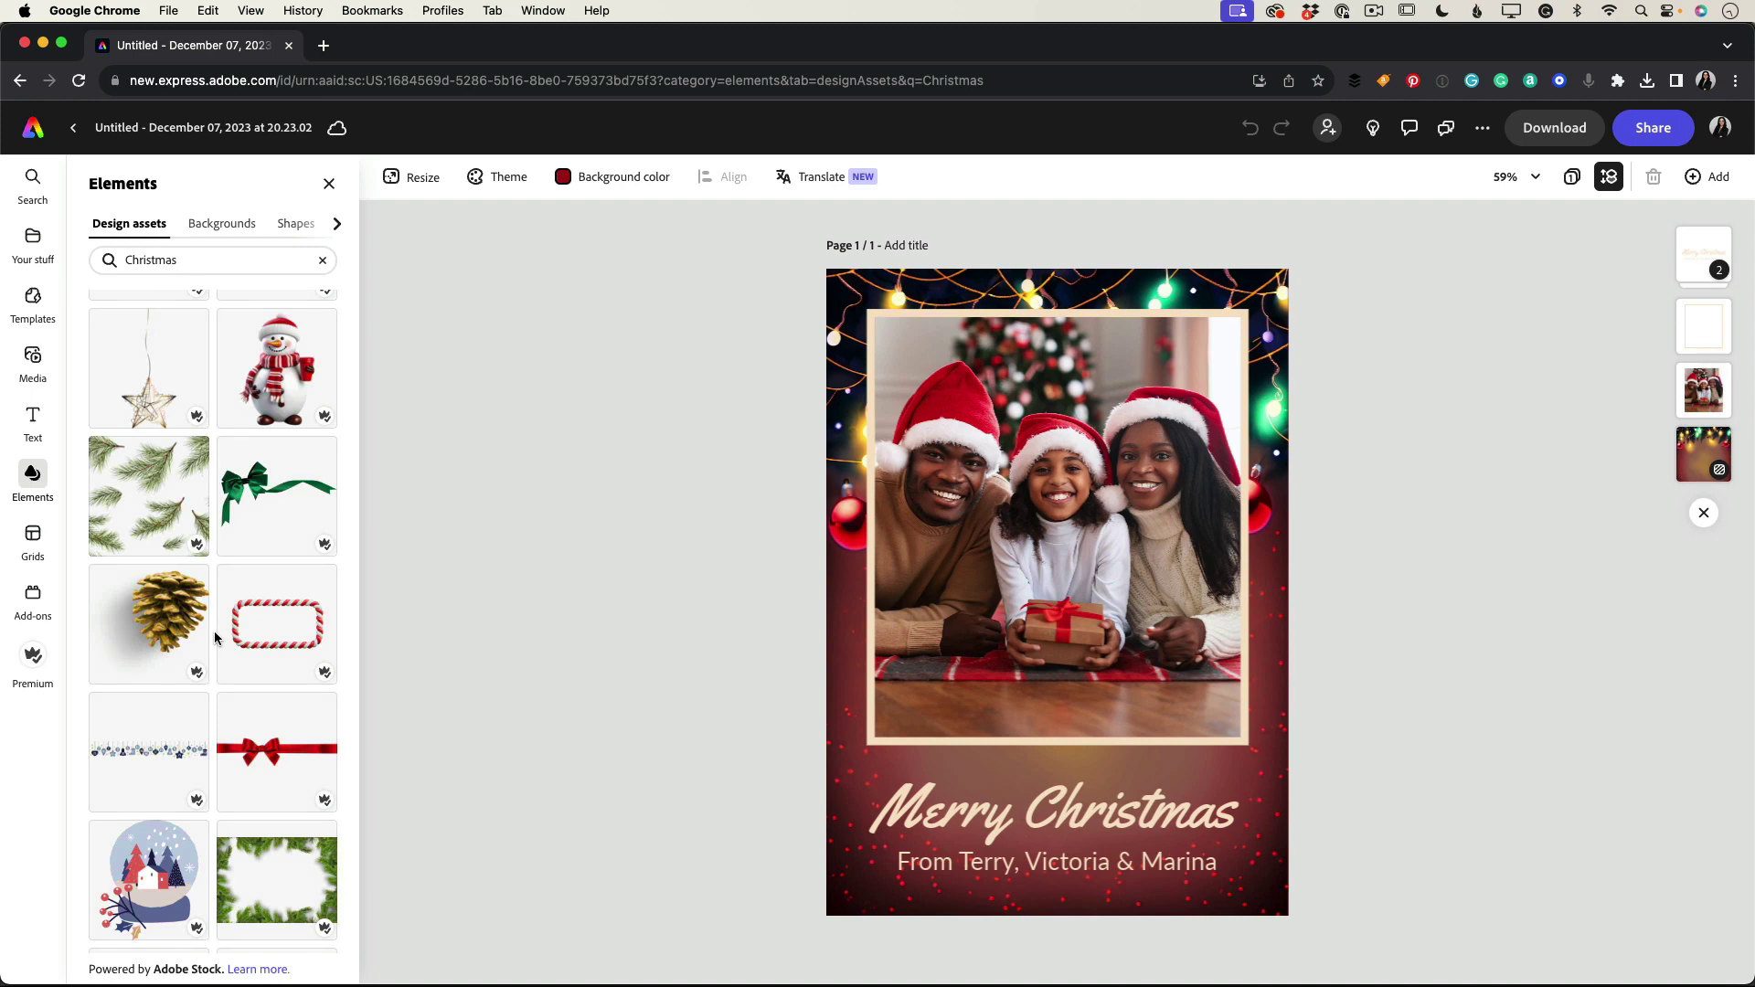
scroll(214, 637, down, 2)
scroll(214, 638, down, 3)
scroll(214, 637, down, 3)
scroll(214, 638, down, 3)
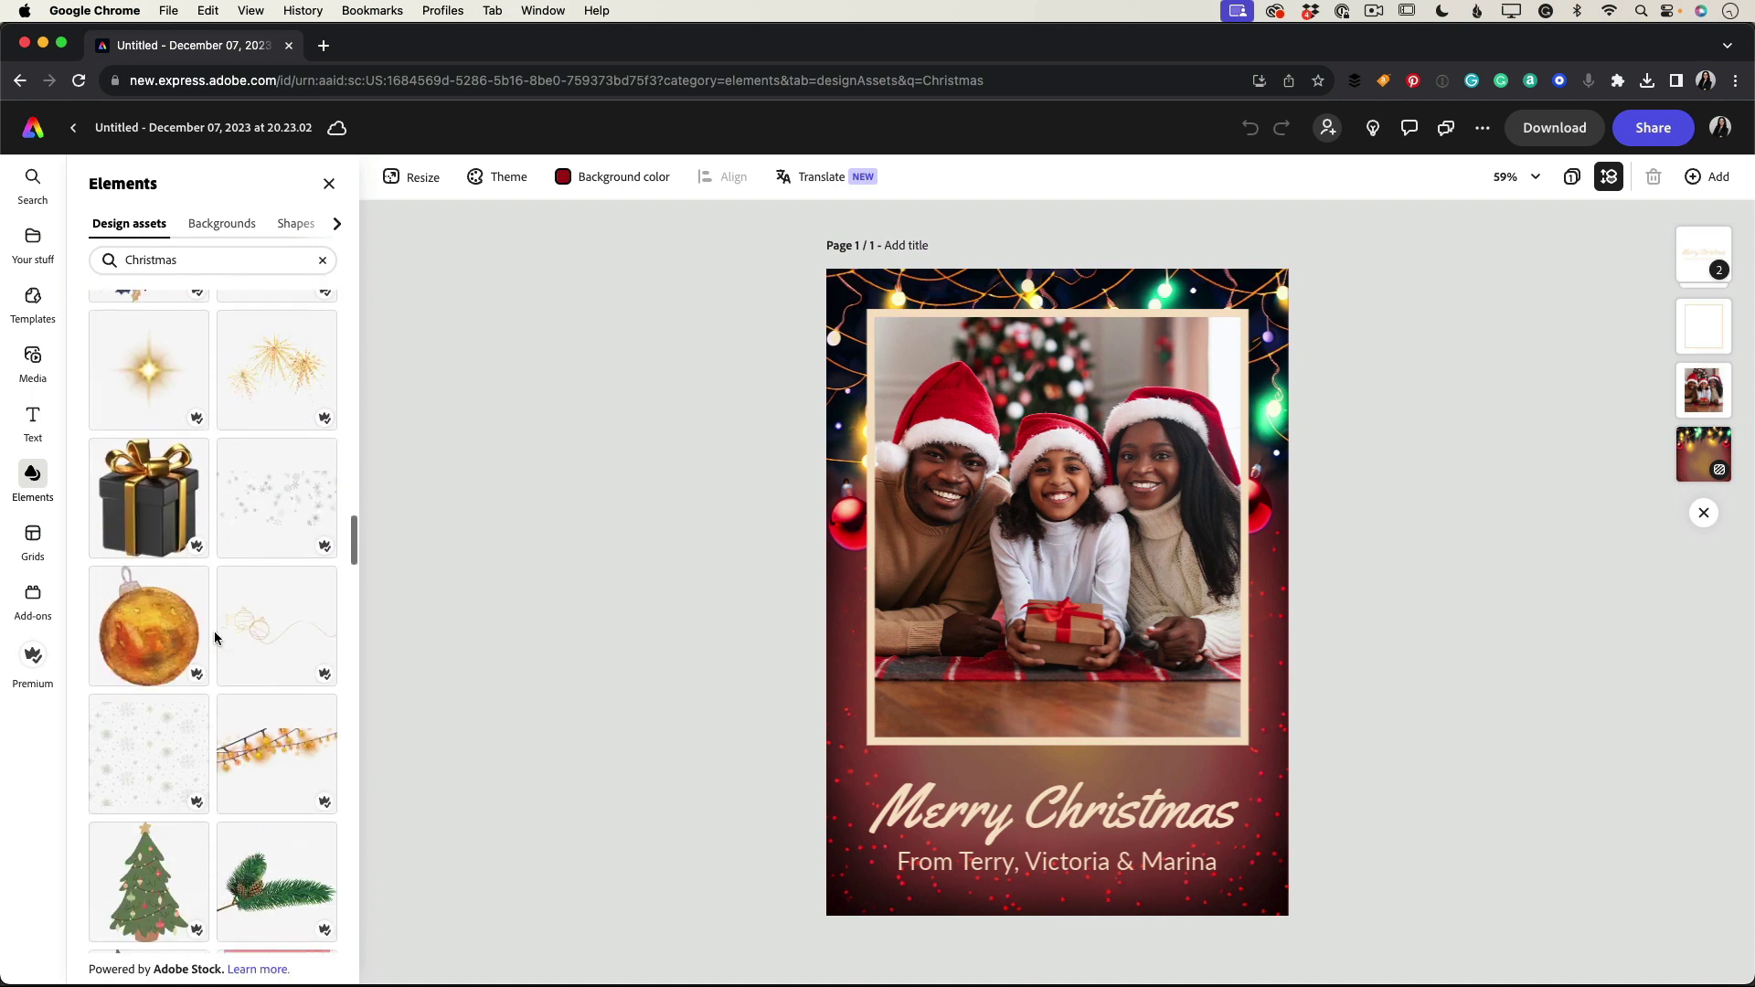
scroll(215, 638, down, 3)
scroll(214, 638, down, 3)
scroll(215, 638, down, 2)
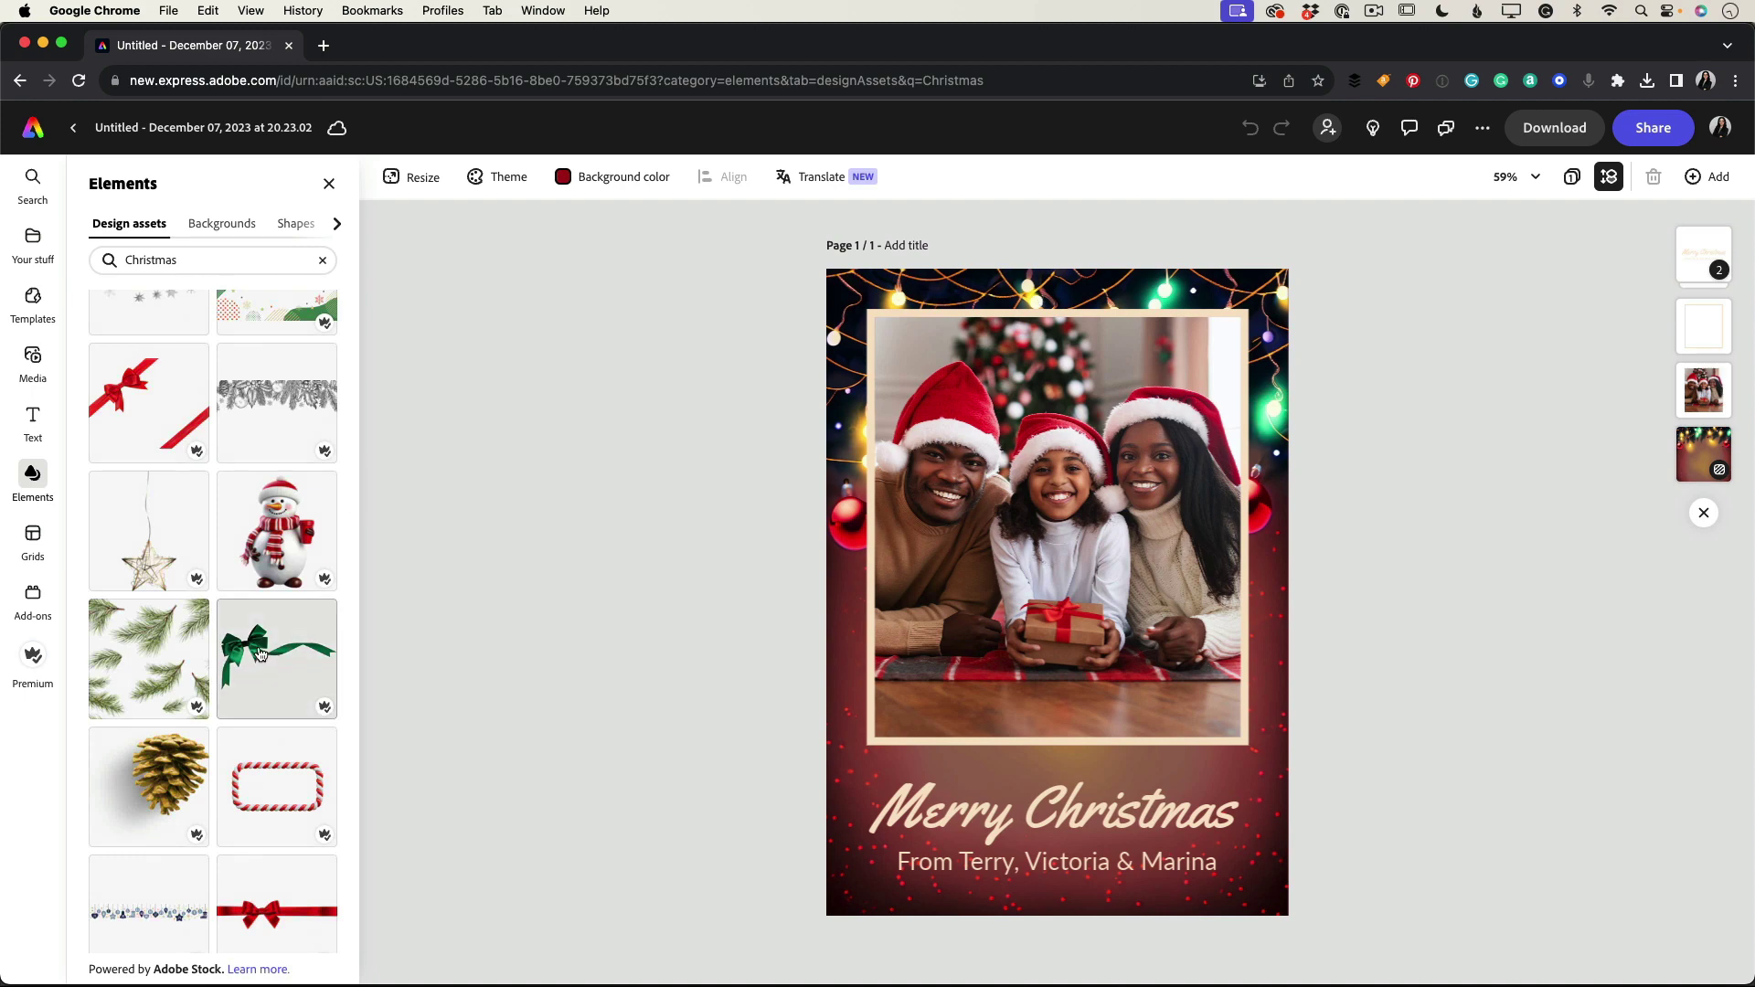
Step: Add the green ribbon bow at the photo frame's lower-left corner, above Merry Christmas
click(258, 656)
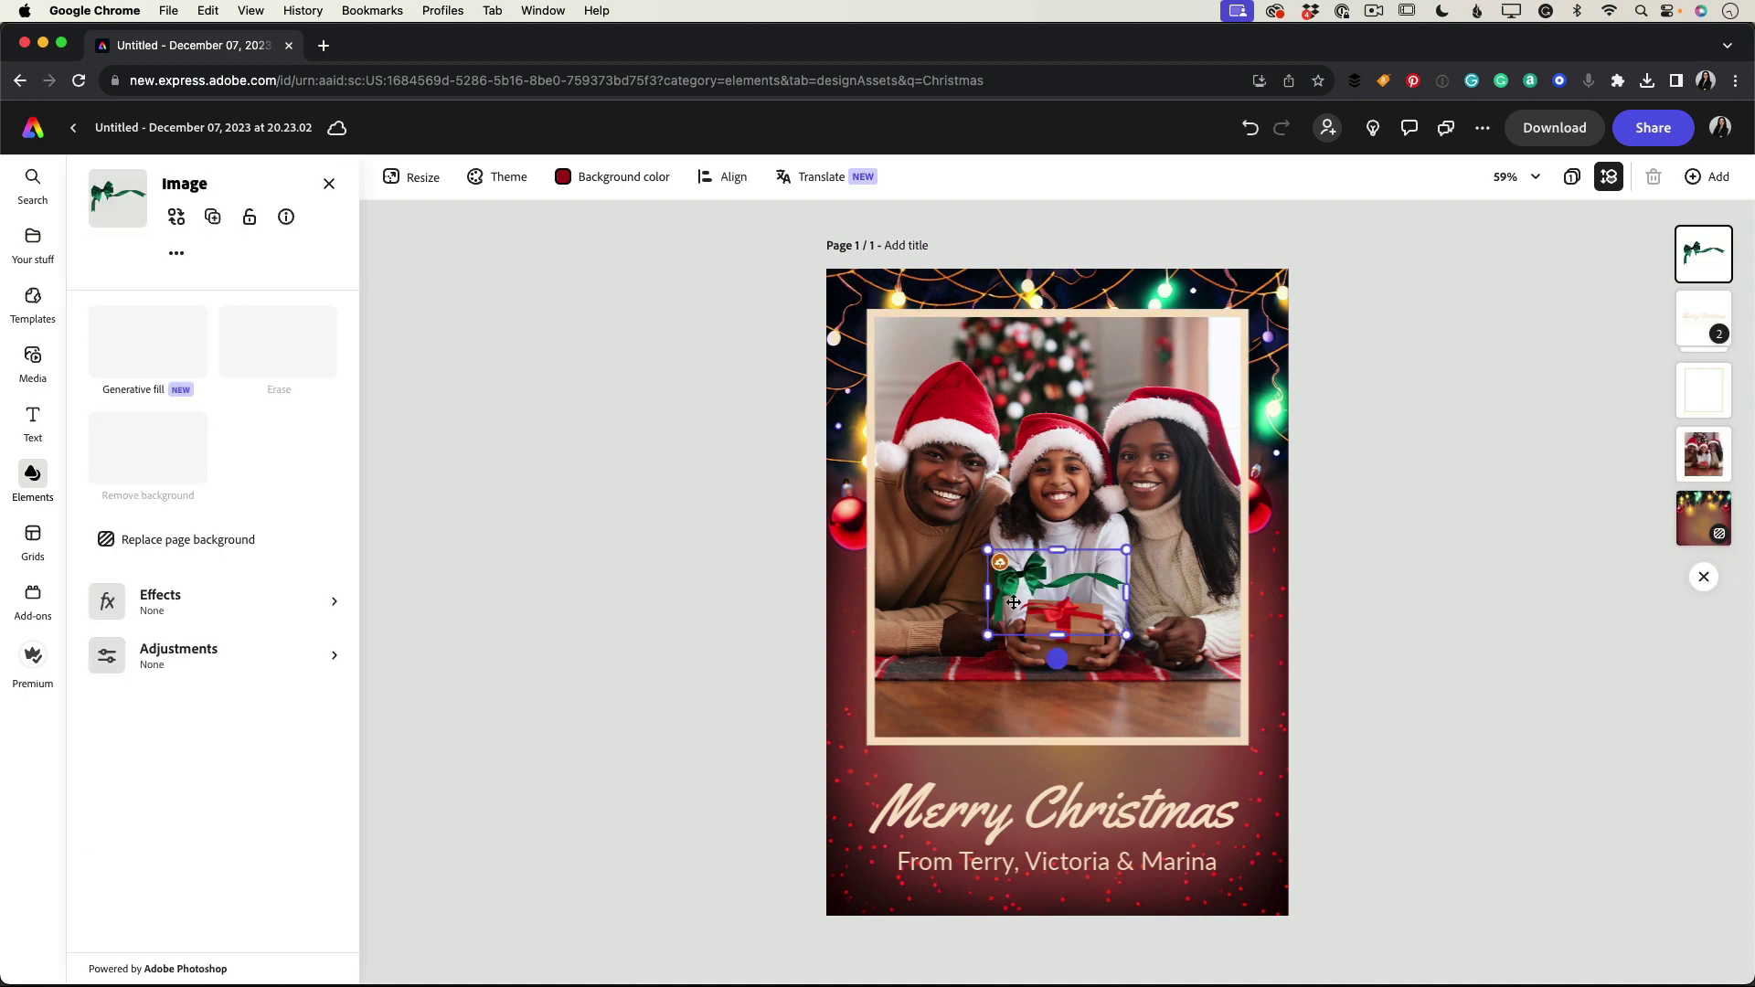
drag(1013, 603, 877, 748)
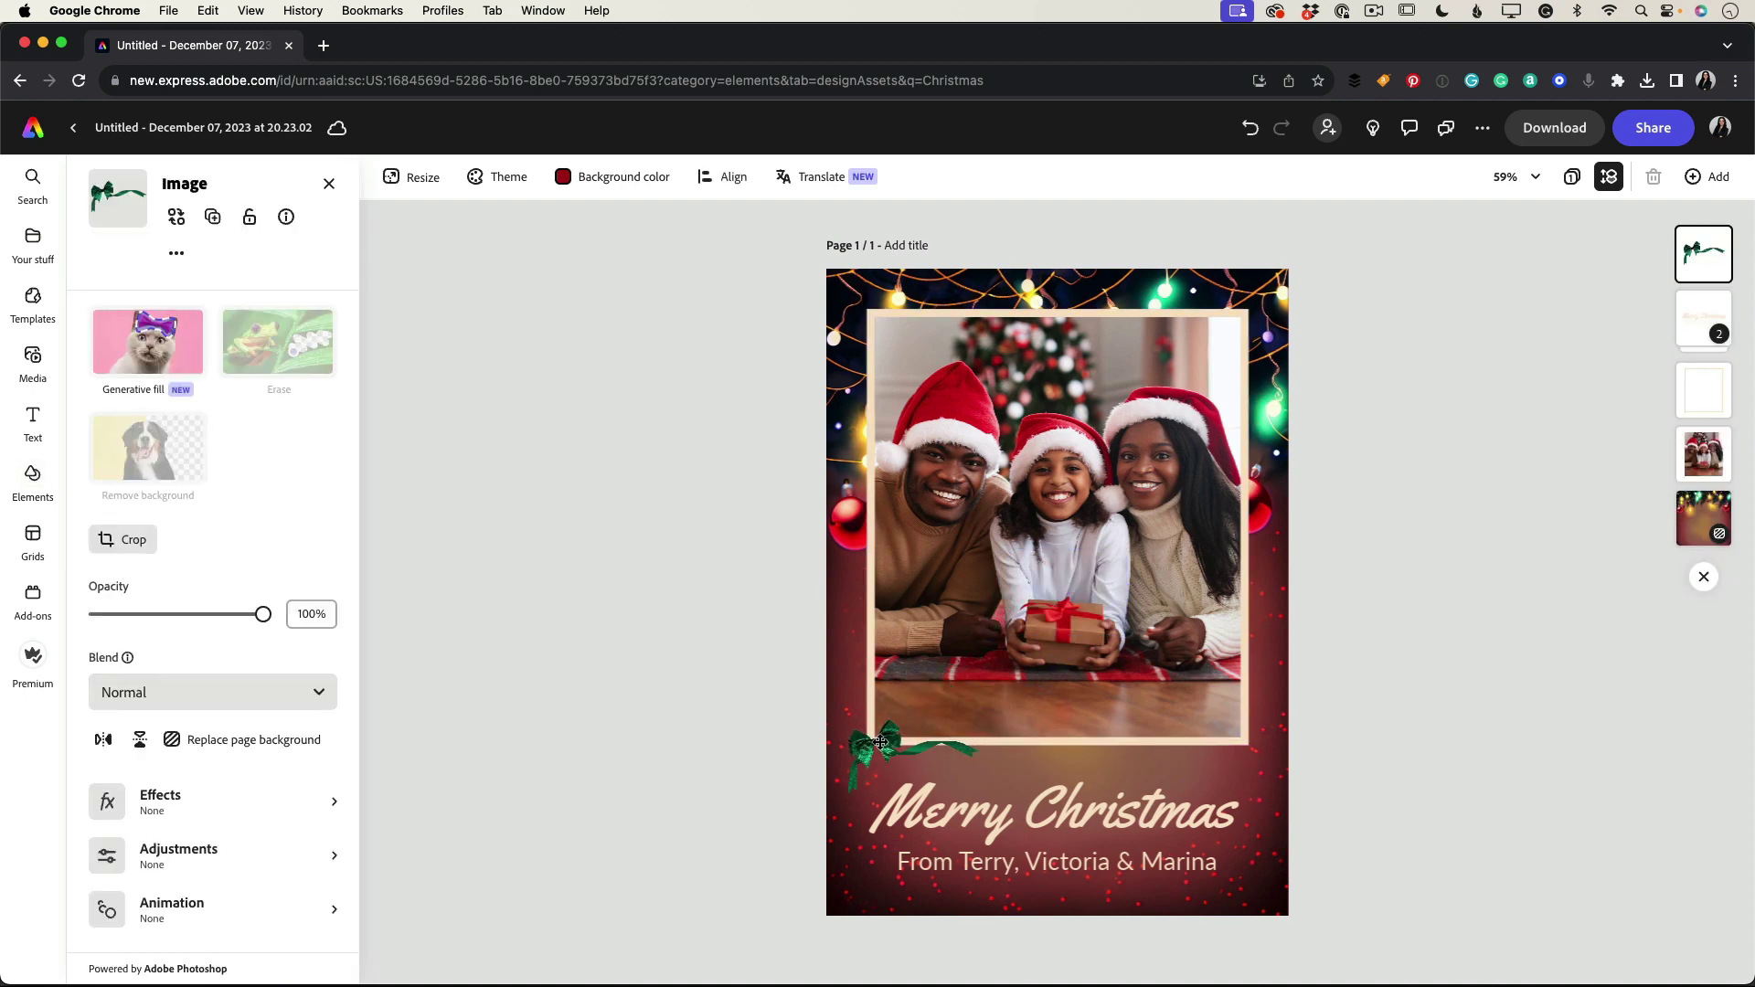
drag(878, 745, 881, 742)
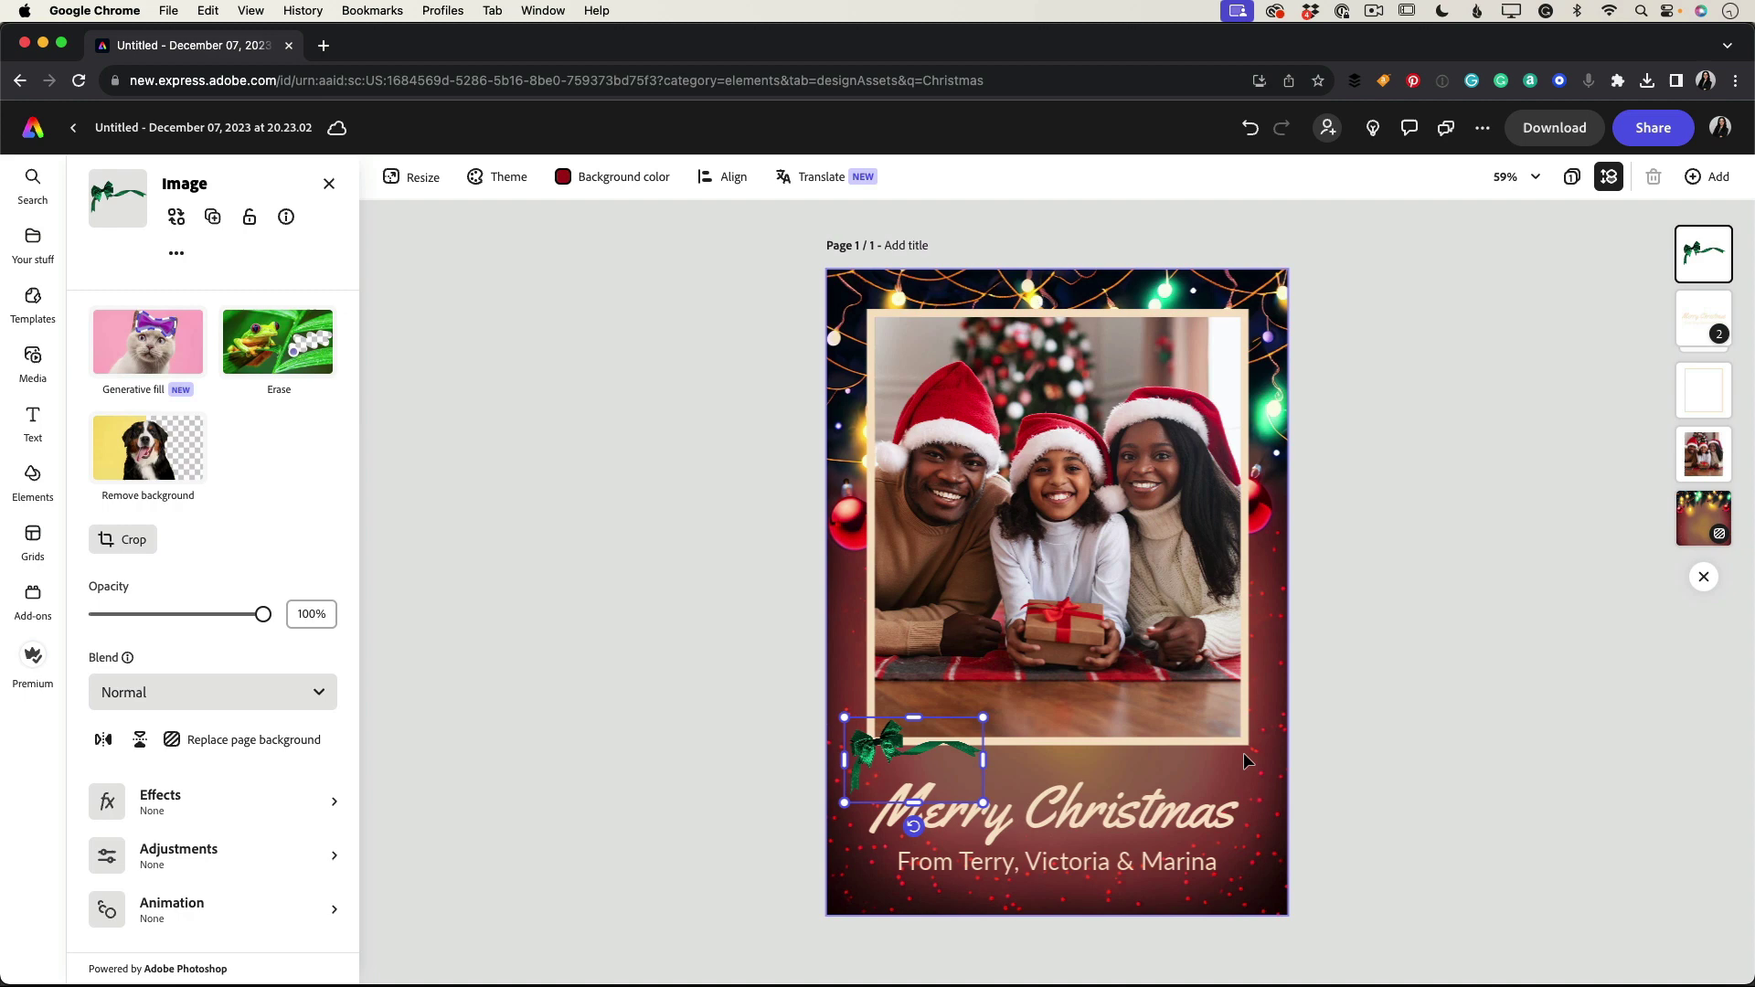
click(1269, 752)
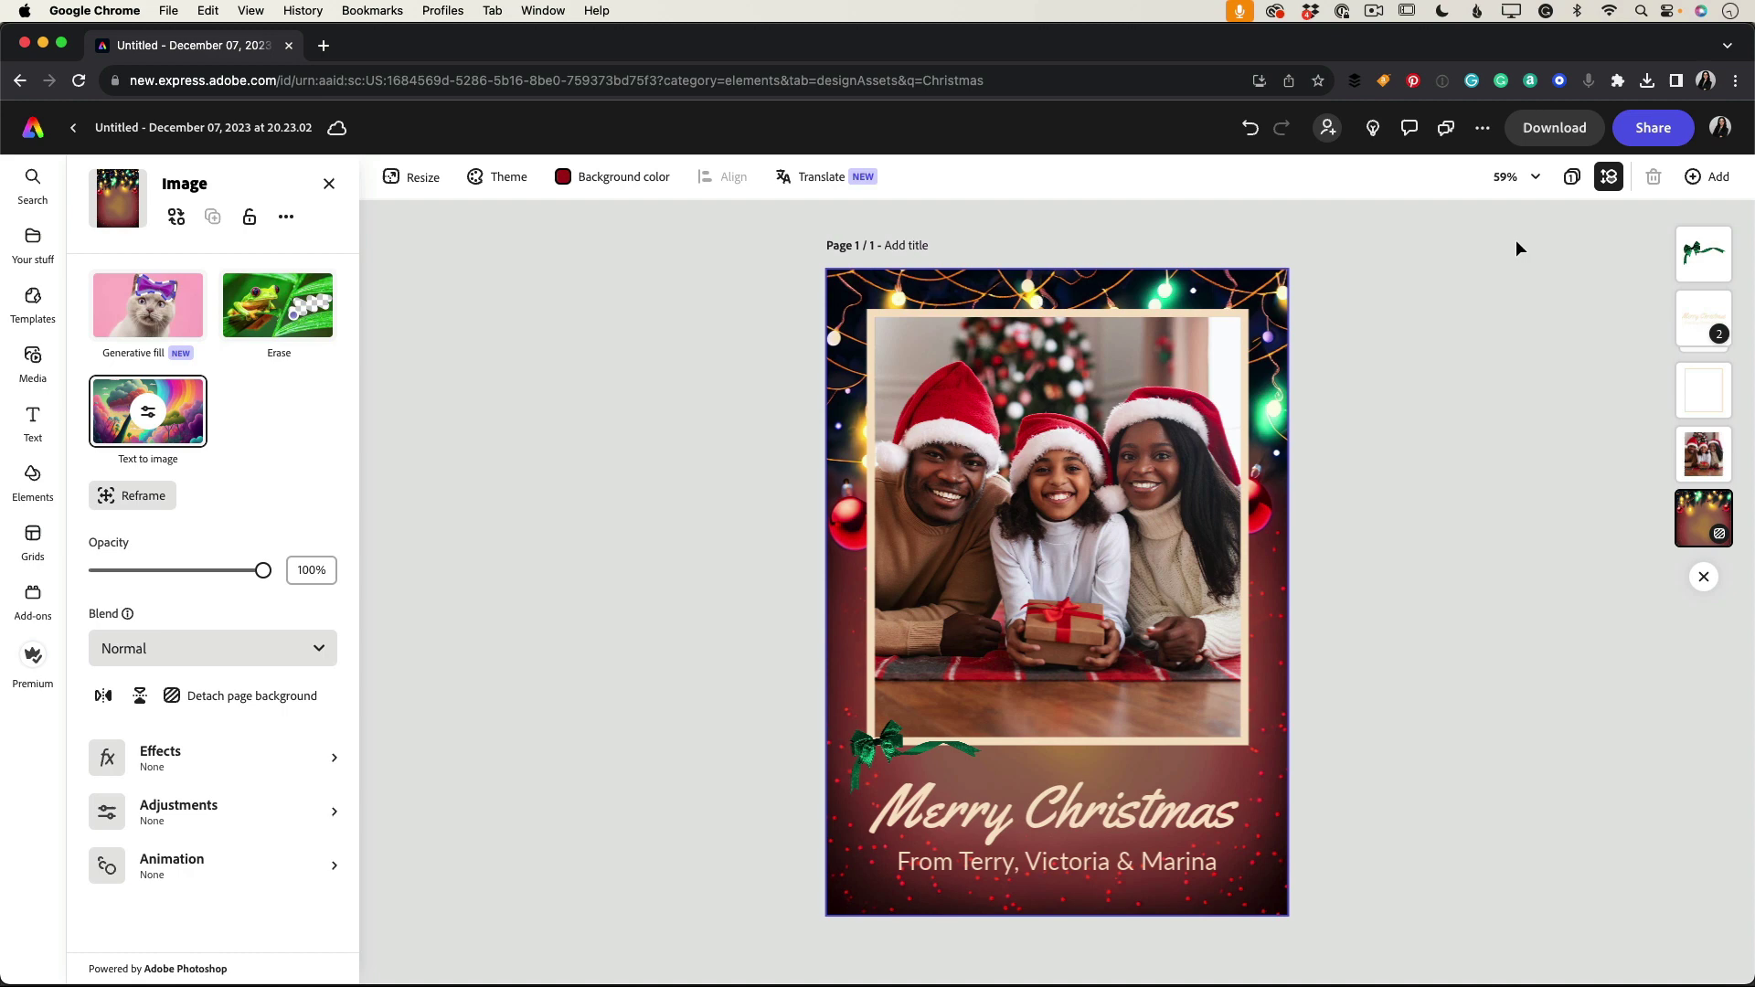
Step: Download the card as a PNG file and dismiss the downloads bubble
click(1546, 127)
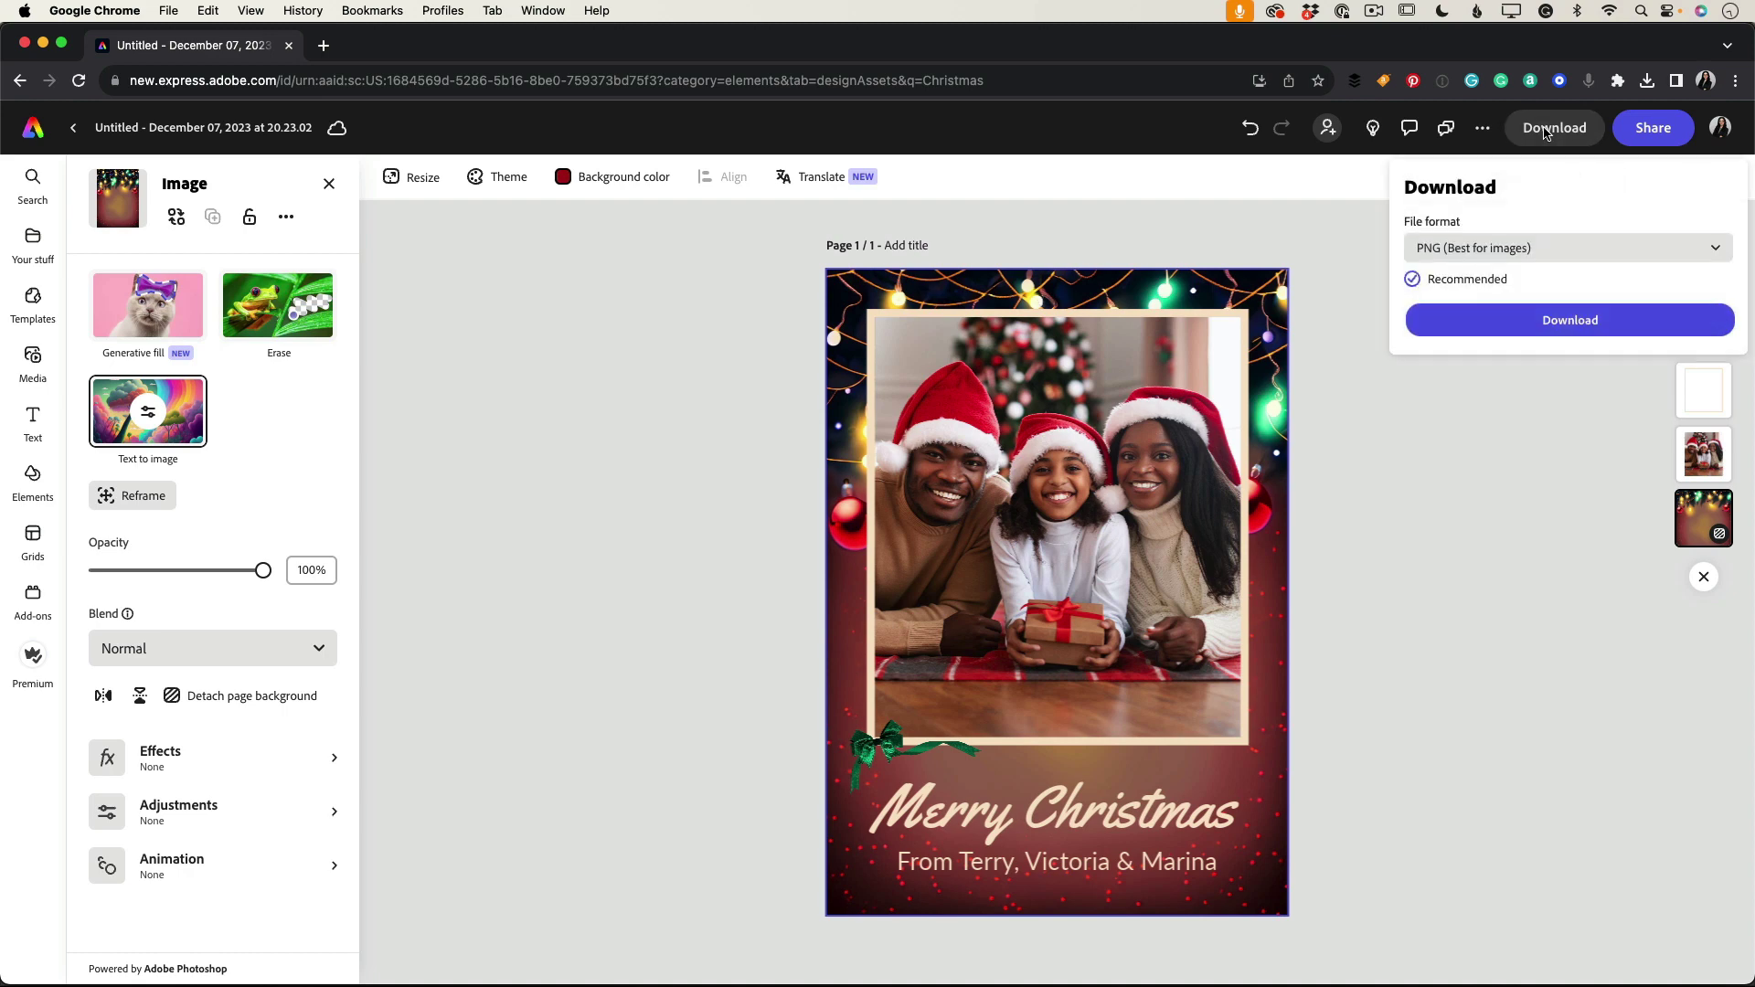
click(1584, 333)
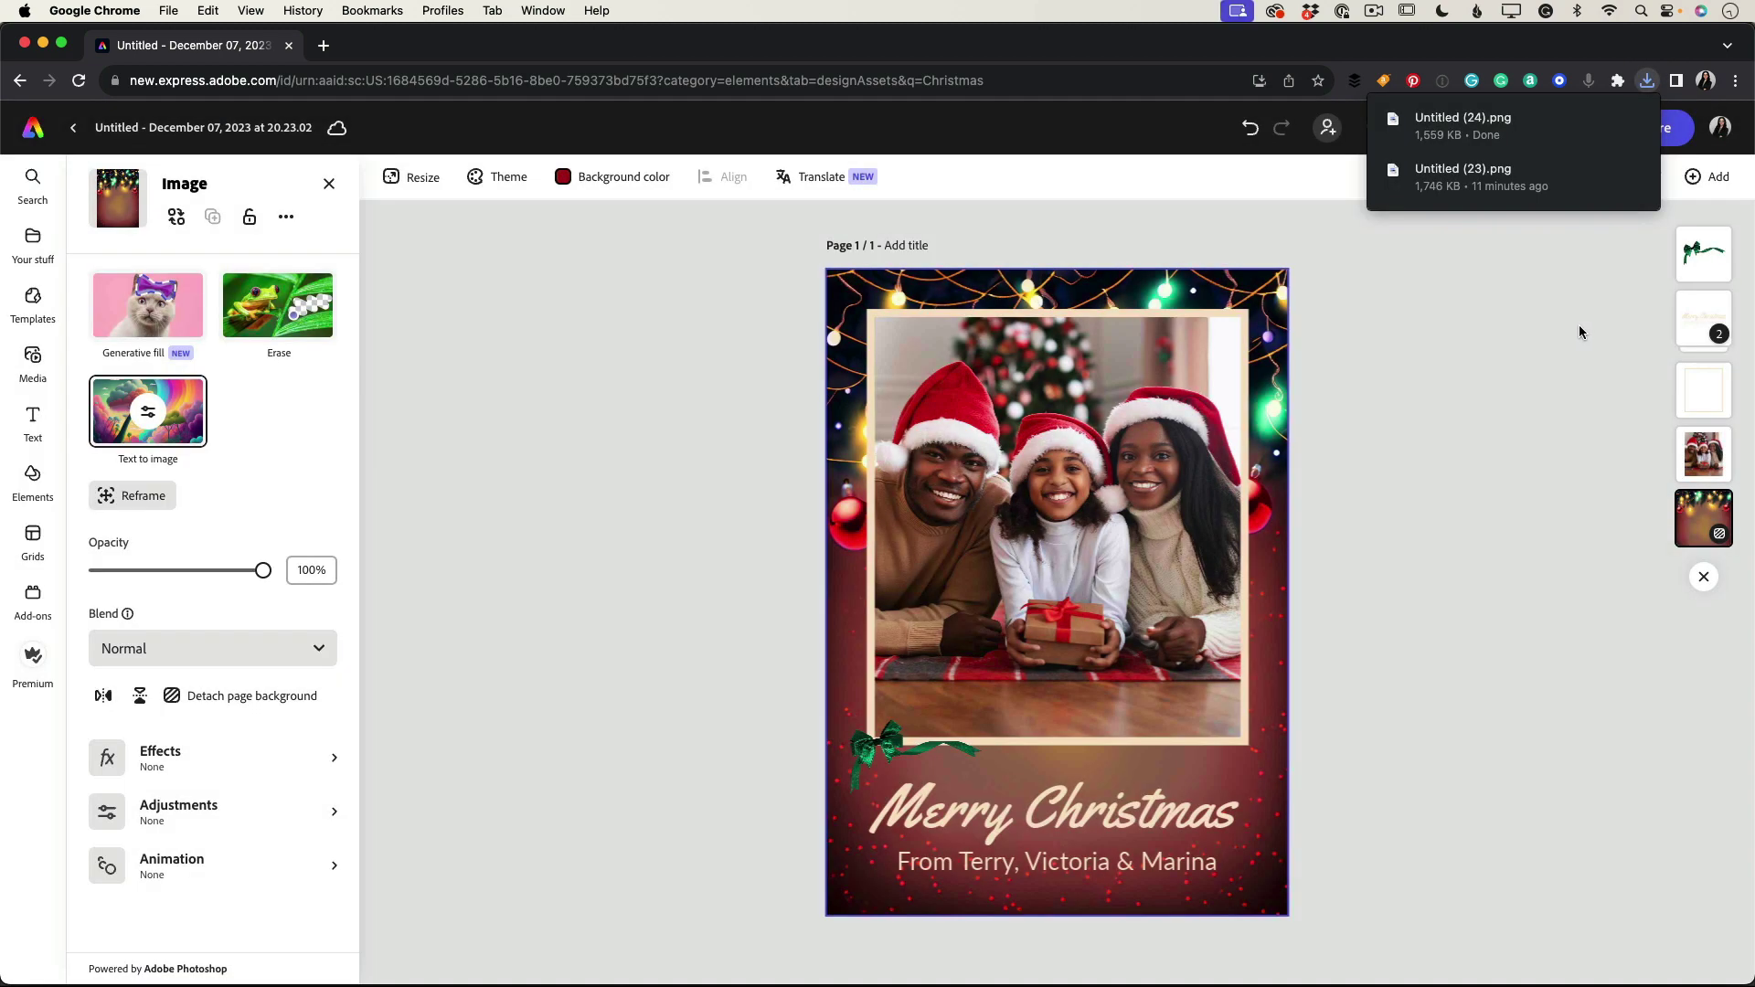
click(1578, 326)
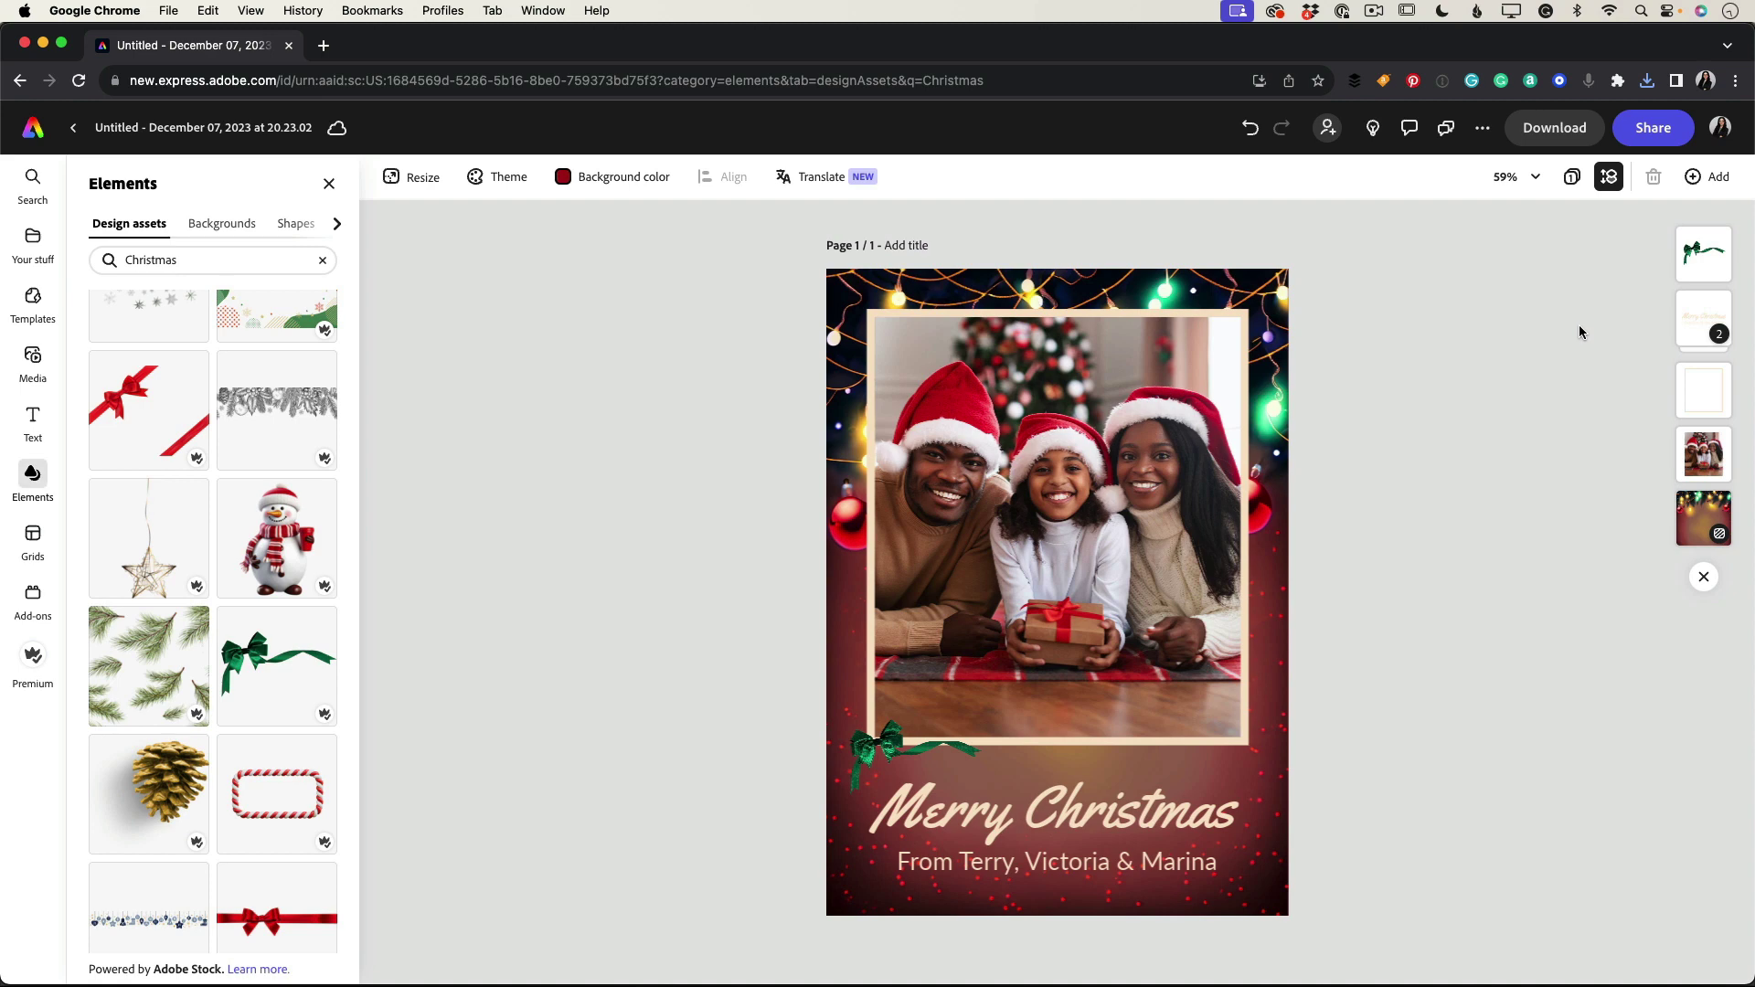